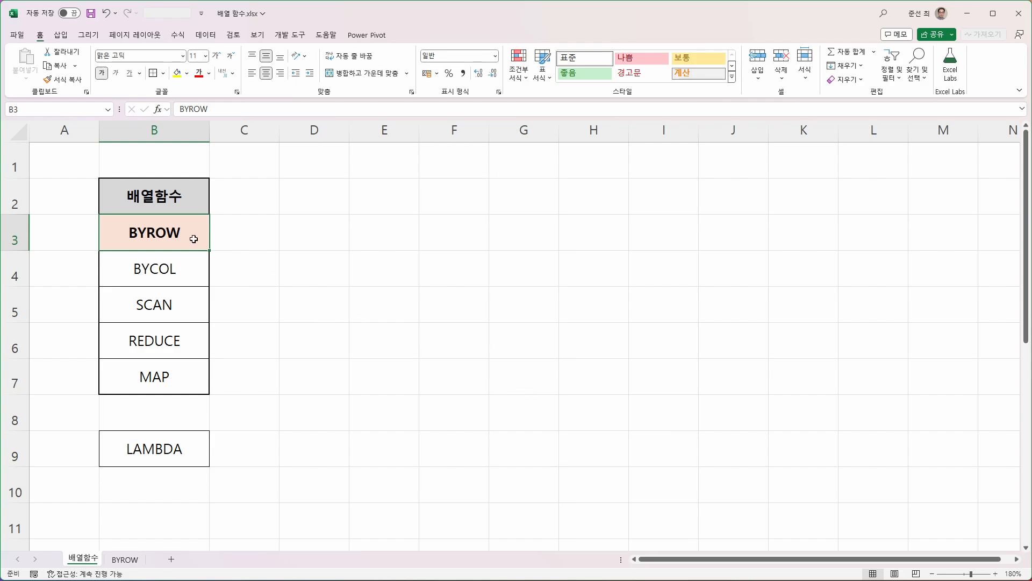
Review the array functions listed from BYCOL to MAP and the LAMBDA entry below them.
{"action": "left_click", "coordinate": [179, 272]}
{"action": "left_click", "coordinate": [179, 304]}
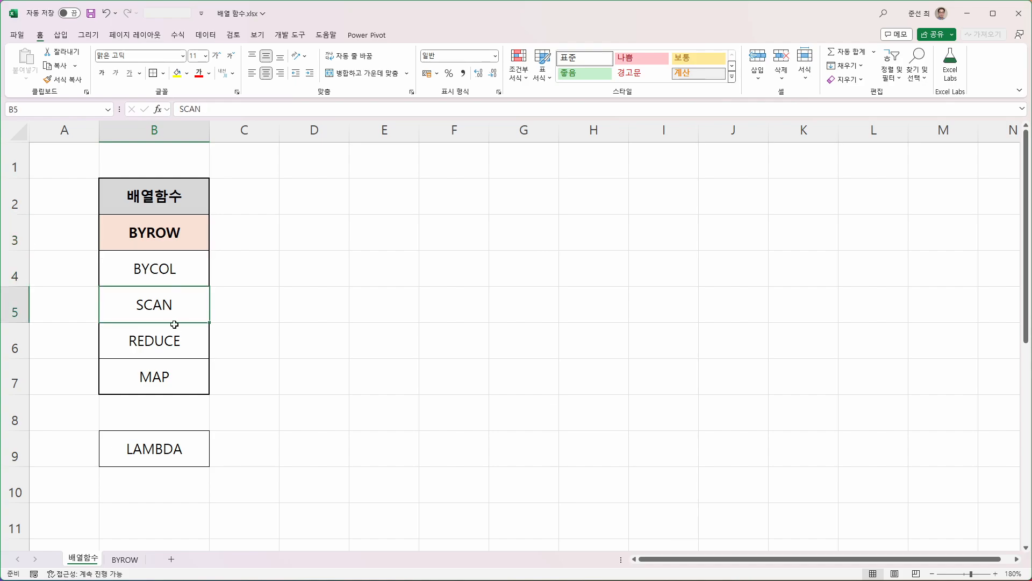
{"action": "left_click", "coordinate": [171, 340]}
{"action": "left_click", "coordinate": [171, 371]}
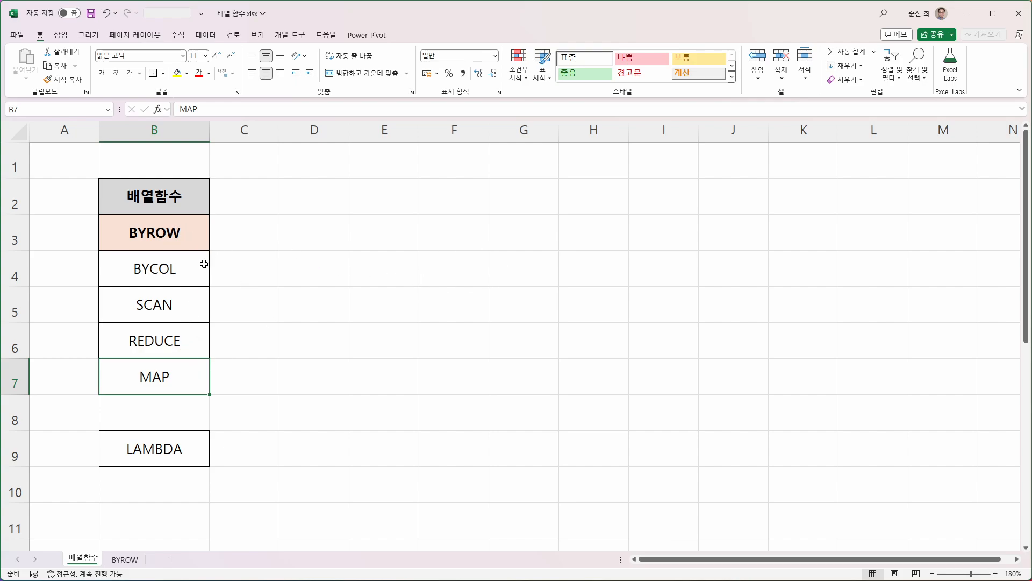
{"action": "left_click", "coordinate": [169, 456]}
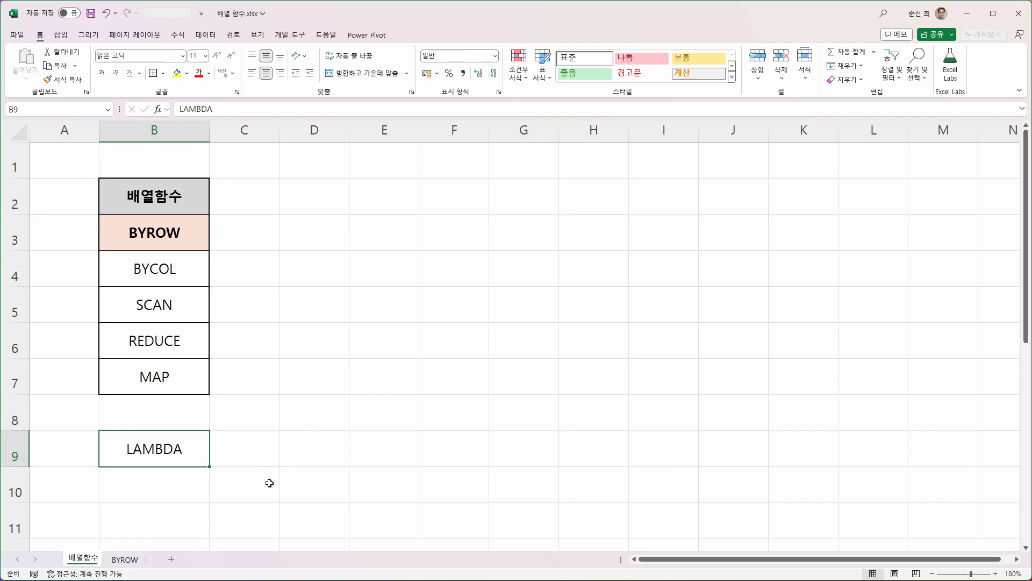
Open the BYROW sheet and examine the months, the branch sales data and the empty 합계, 최대실적 and 지점 columns.
{"action": "left_click", "coordinate": [125, 559]}
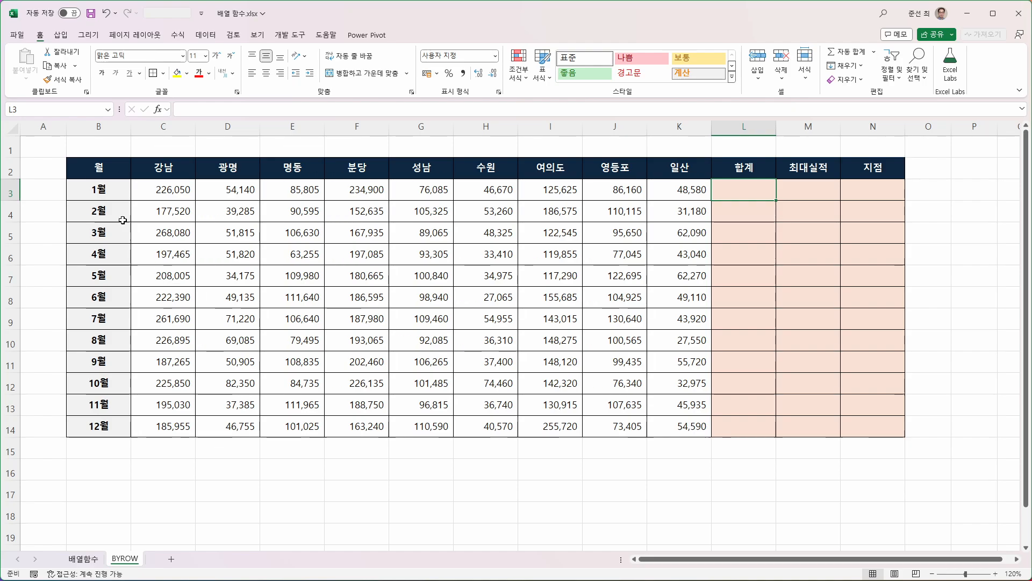
{"action": "left_click_drag", "start_coordinate": [117, 191], "coordinate": [116, 425]}
{"action": "left_click_drag", "start_coordinate": [167, 167], "coordinate": [661, 426]}
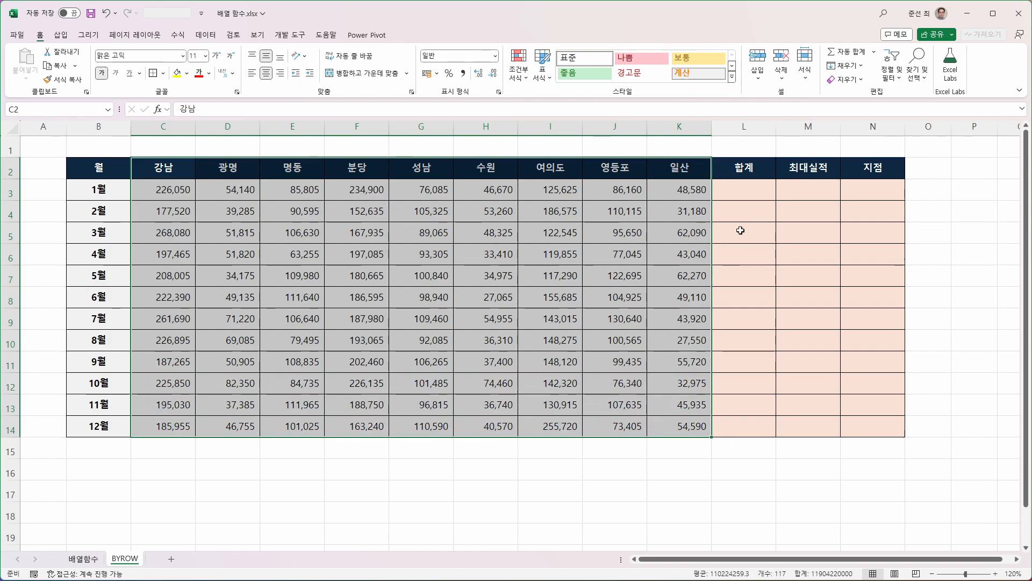
{"action": "left_click", "coordinate": [748, 193]}
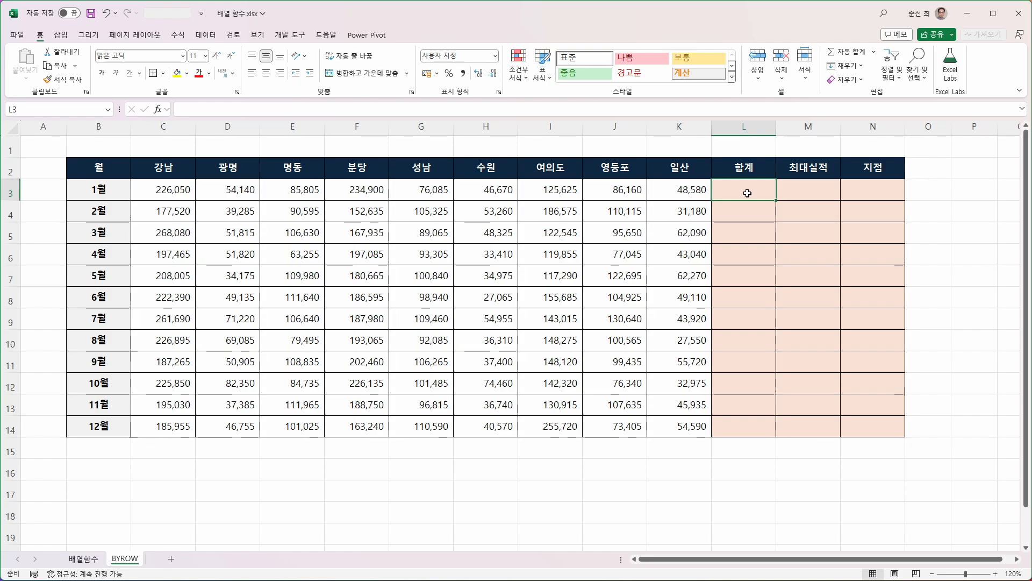
{"action": "left_click", "coordinate": [803, 193]}
{"action": "left_click", "coordinate": [859, 189]}
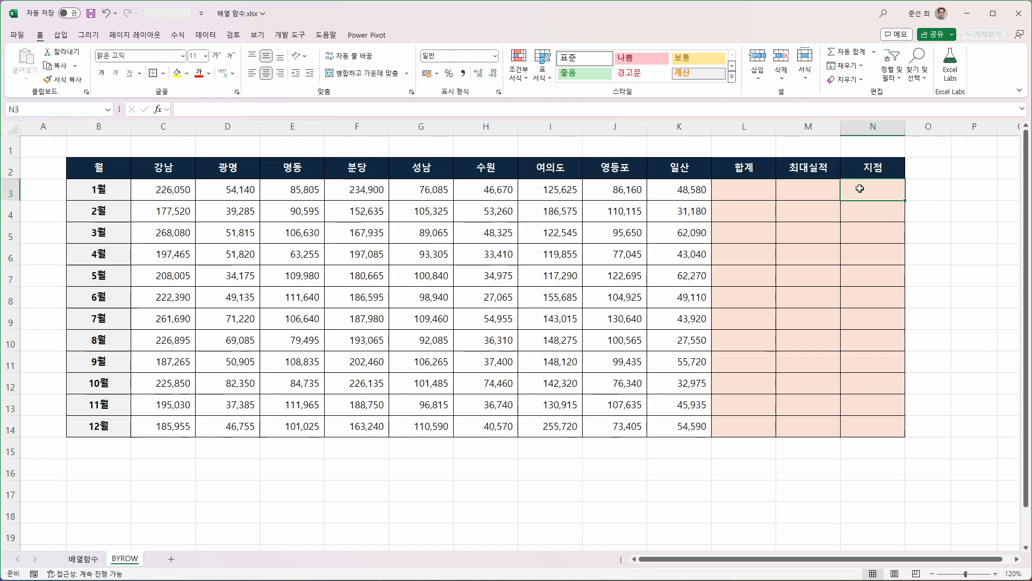
Total January's branch sales in L3 with =SUM(C3:K3) and fill the formula down the 합계 column through December.
{"action": "left_click", "coordinate": [737, 190]}
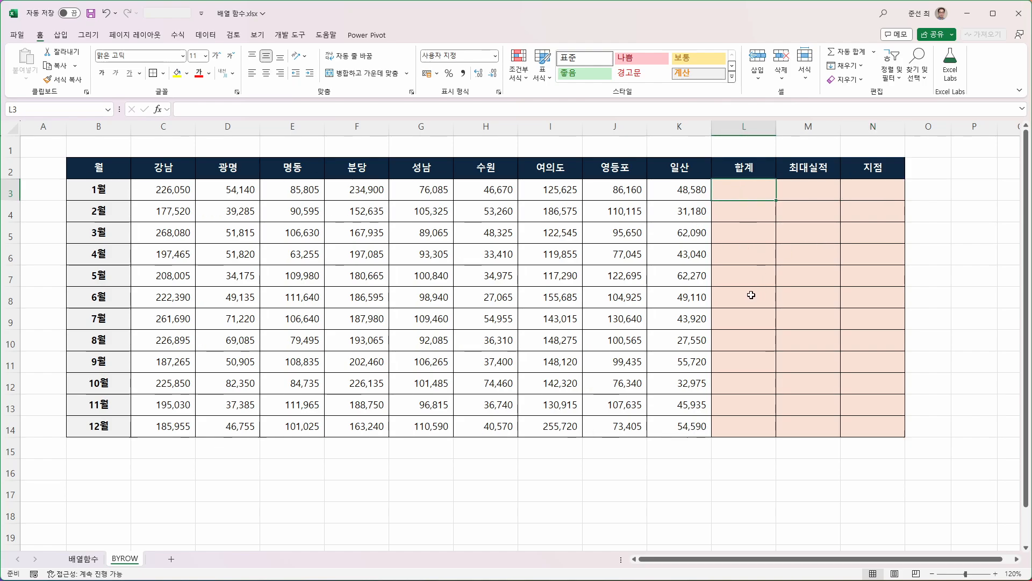
{"action": "type", "text": "="}
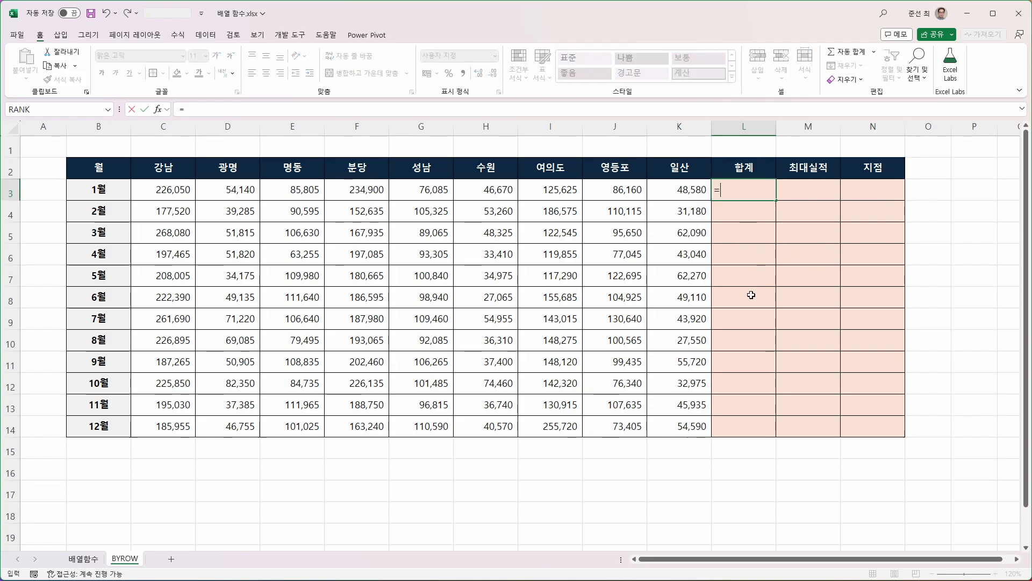
{"action": "type", "text": "ㄴsum"}
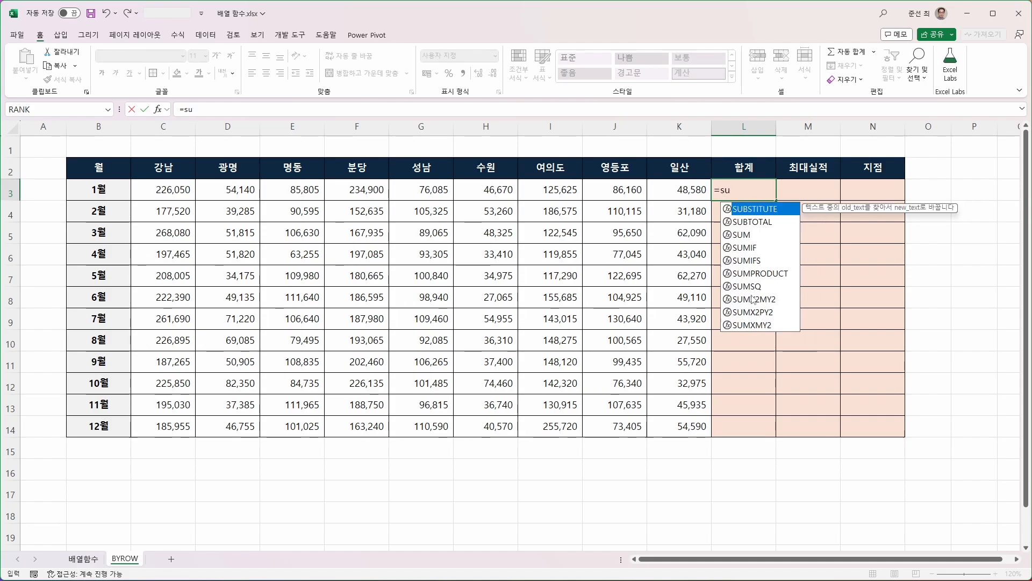
{"action": "key", "text": "Tab"}
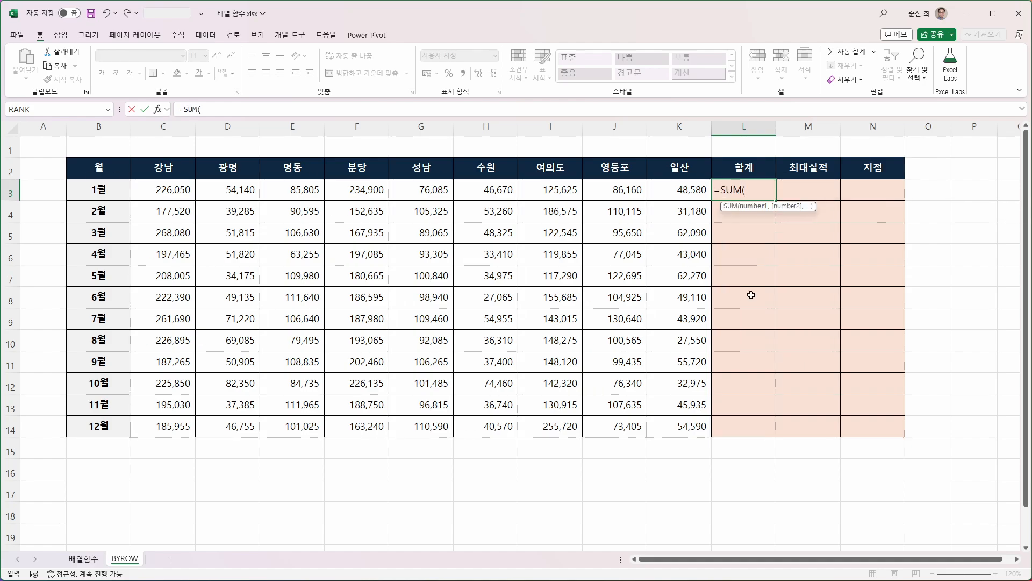
{"action": "left_click_drag", "start_coordinate": [156, 189], "coordinate": [676, 183]}
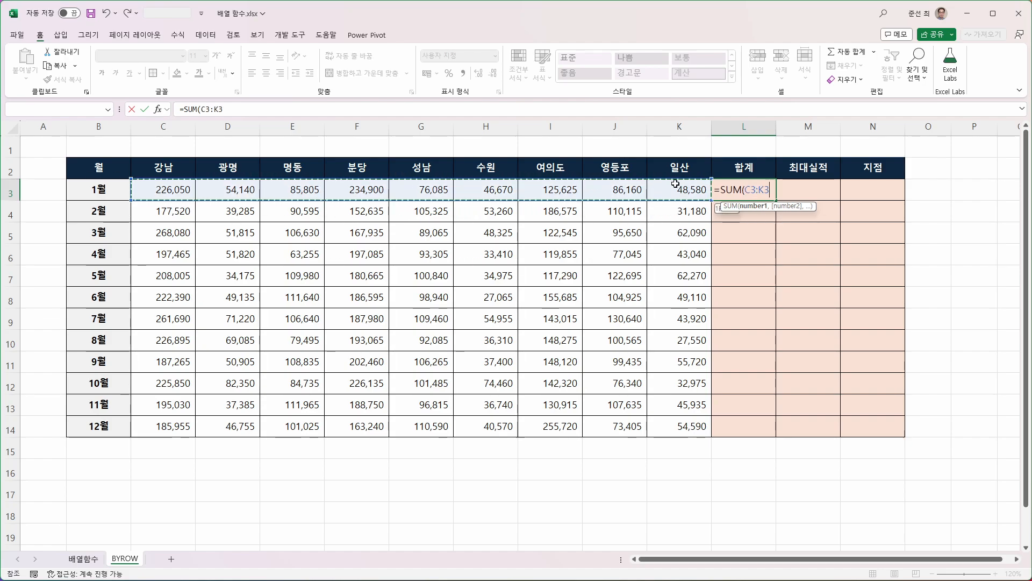
{"action": "type", "text": ")"}
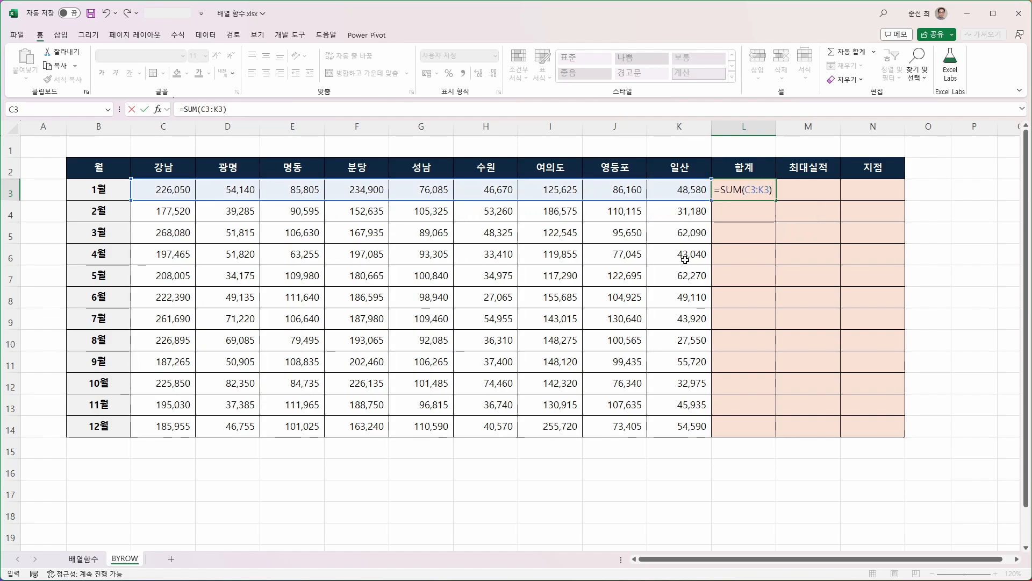
{"action": "key", "text": "Return"}
{"action": "left_click", "coordinate": [750, 195]}
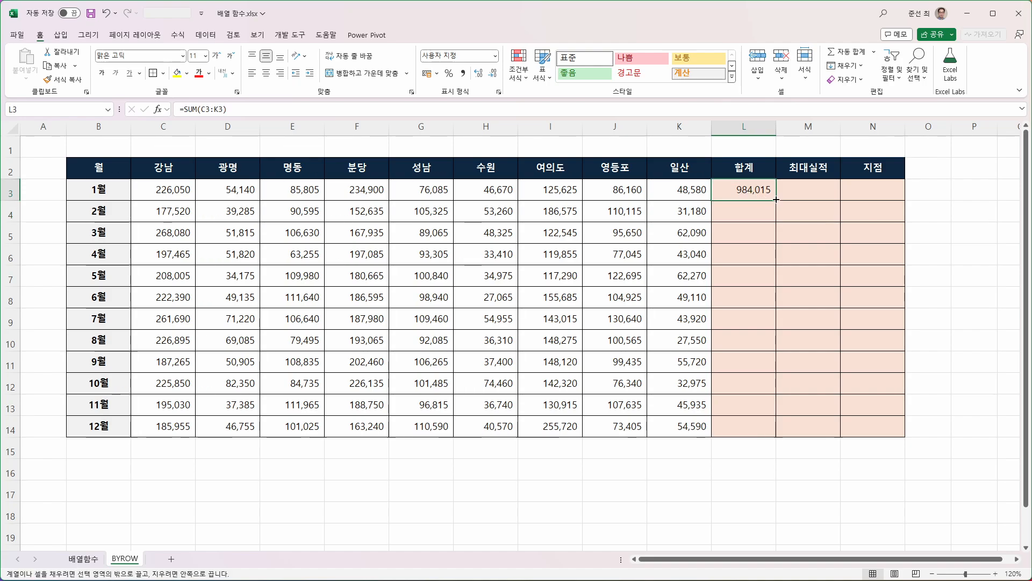
{"action": "double_click", "coordinate": [776, 199]}
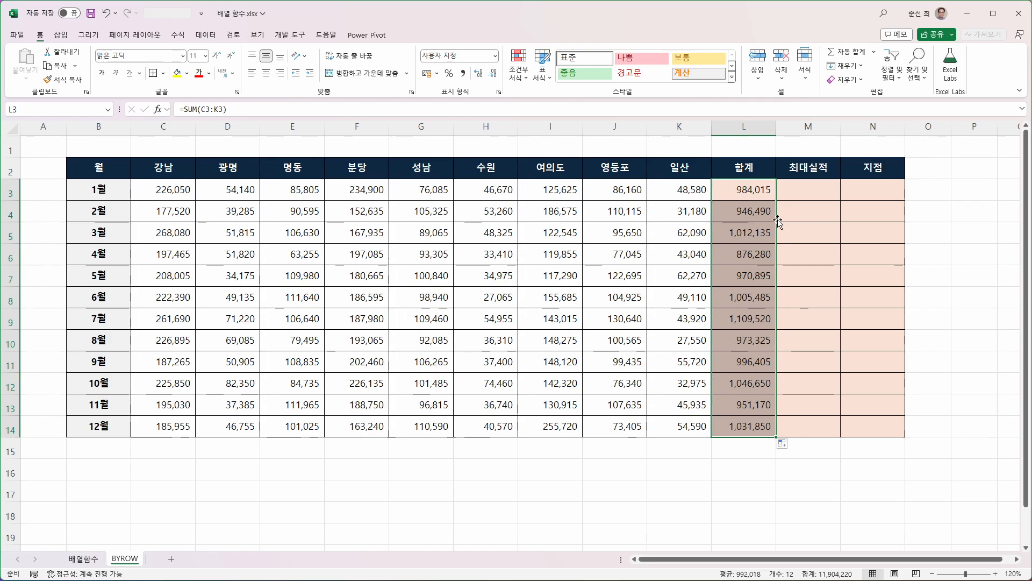
Find January's highest branch sales in M3 with =MAX(C3:K3) and fill the formula down the 최대실적 column.
{"action": "left_click", "coordinate": [807, 190]}
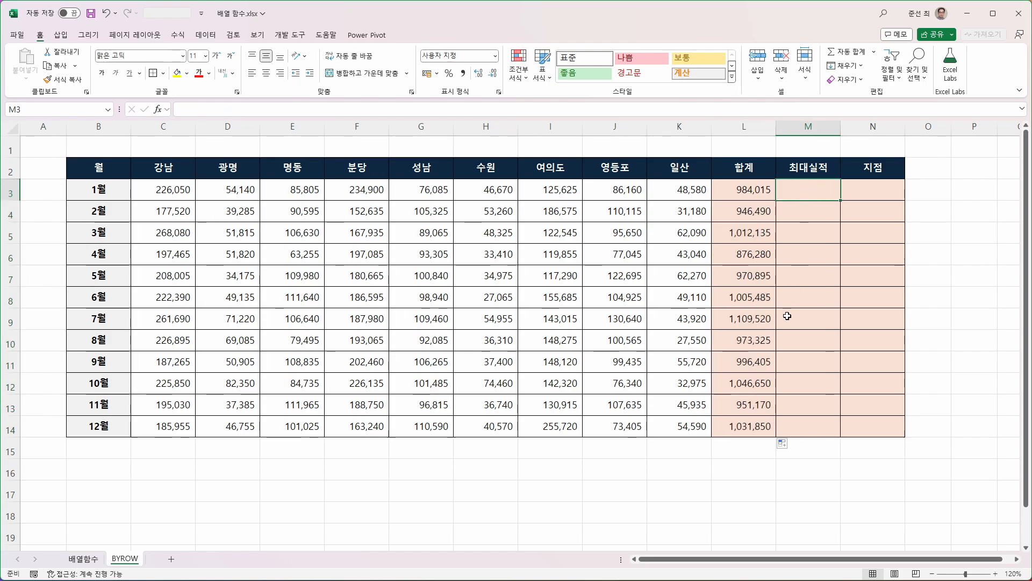
{"action": "type", "text": "="}
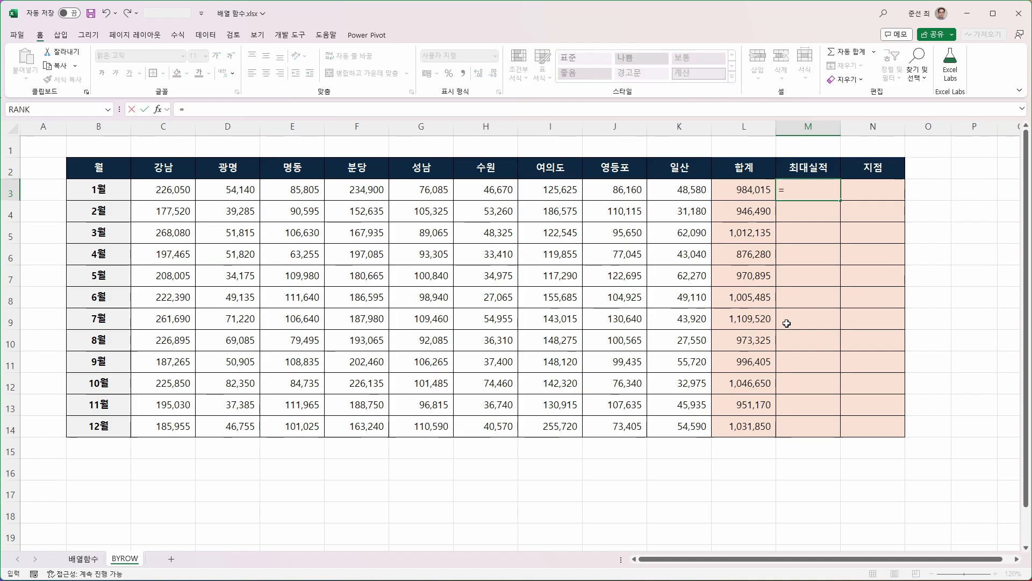
{"action": "type", "text": "MAX("}
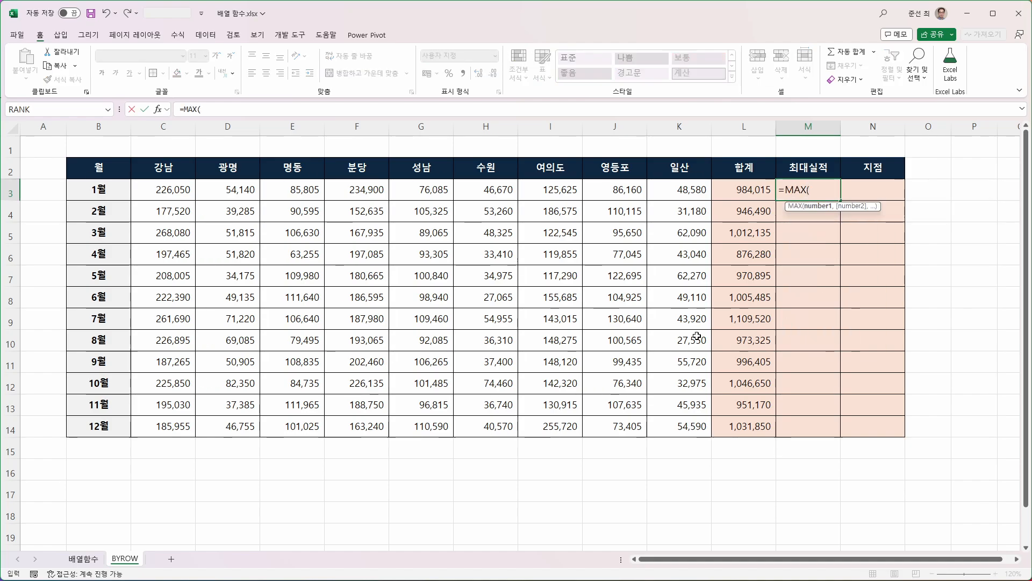
{"action": "left_click_drag", "start_coordinate": [195, 188], "coordinate": [676, 189]}
{"action": "type", "text": ")"}
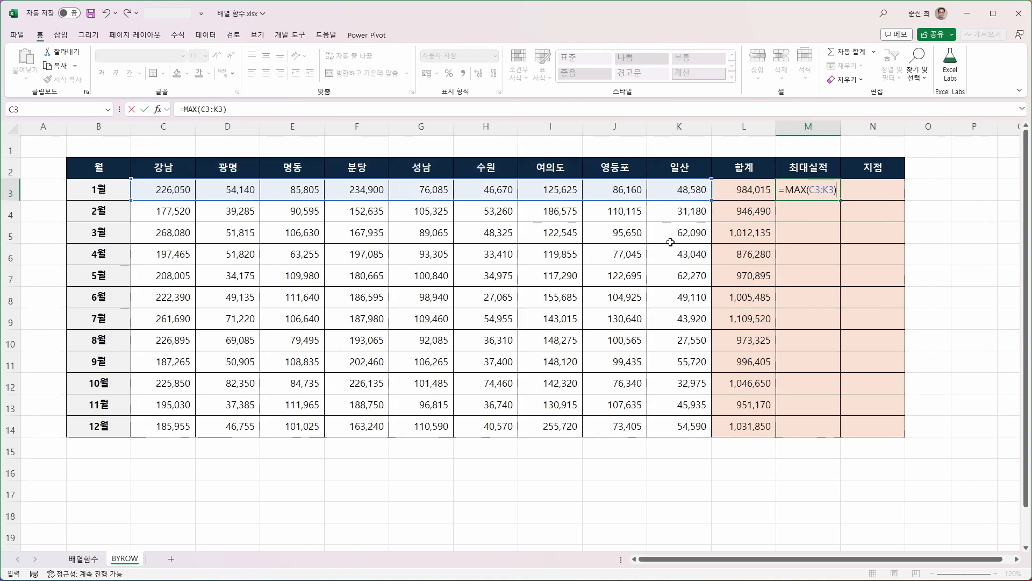
{"action": "key", "text": "ctrl+Return"}
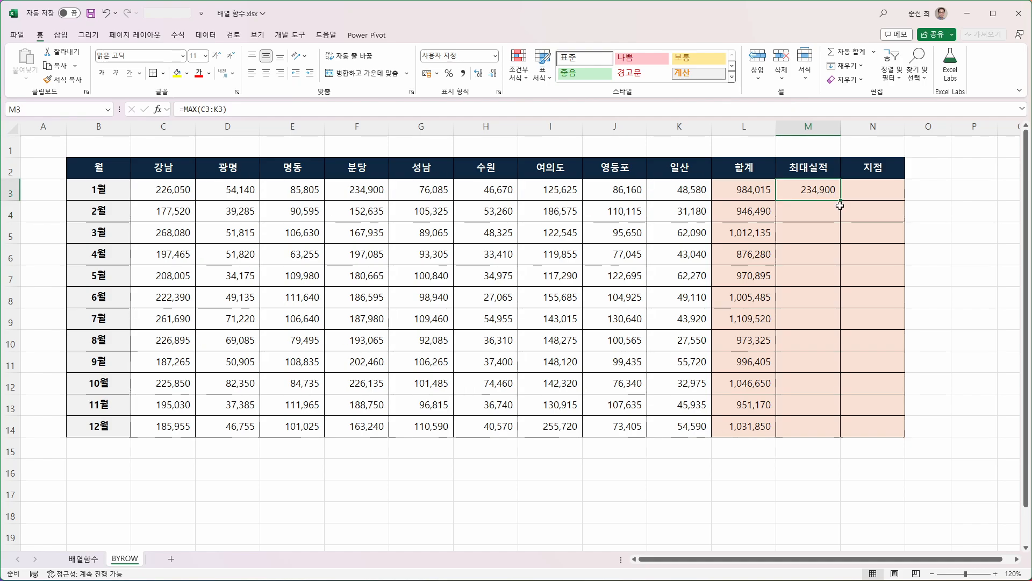
{"action": "double_click", "coordinate": [842, 200]}
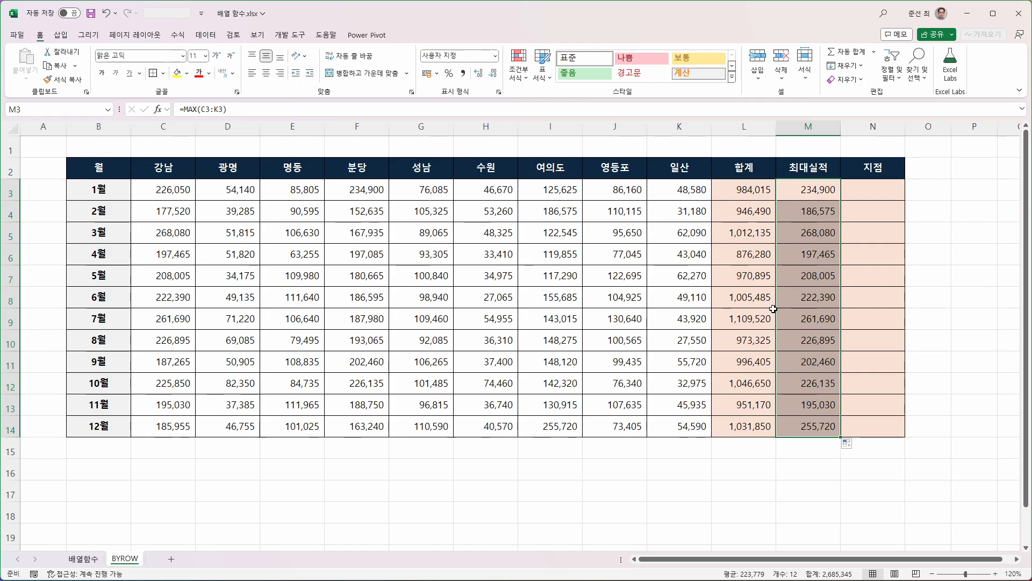
Begin an INDEX formula in N3 under 지점 using the branch header row as the absolute range $C$2:$K$2.
{"action": "left_click", "coordinate": [822, 192]}
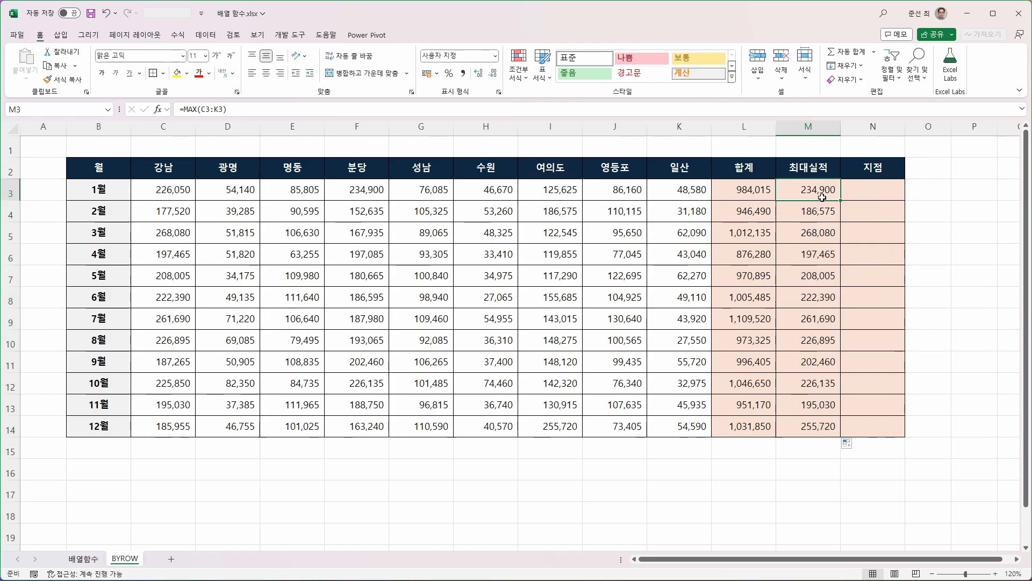
{"action": "left_click_drag", "start_coordinate": [161, 169], "coordinate": [648, 177]}
{"action": "left_click", "coordinate": [868, 191]}
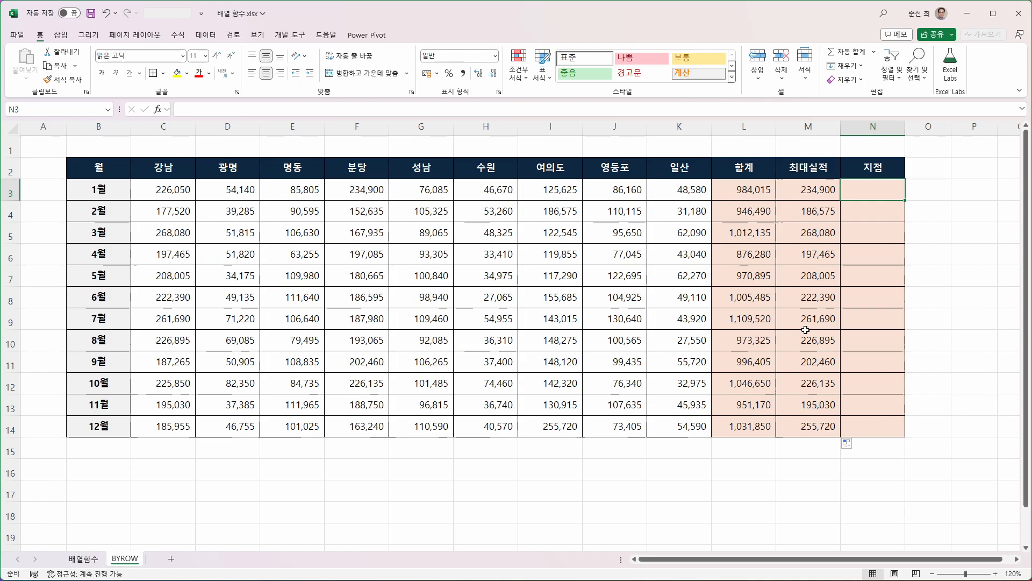
{"action": "type", "text": "=INDEX("}
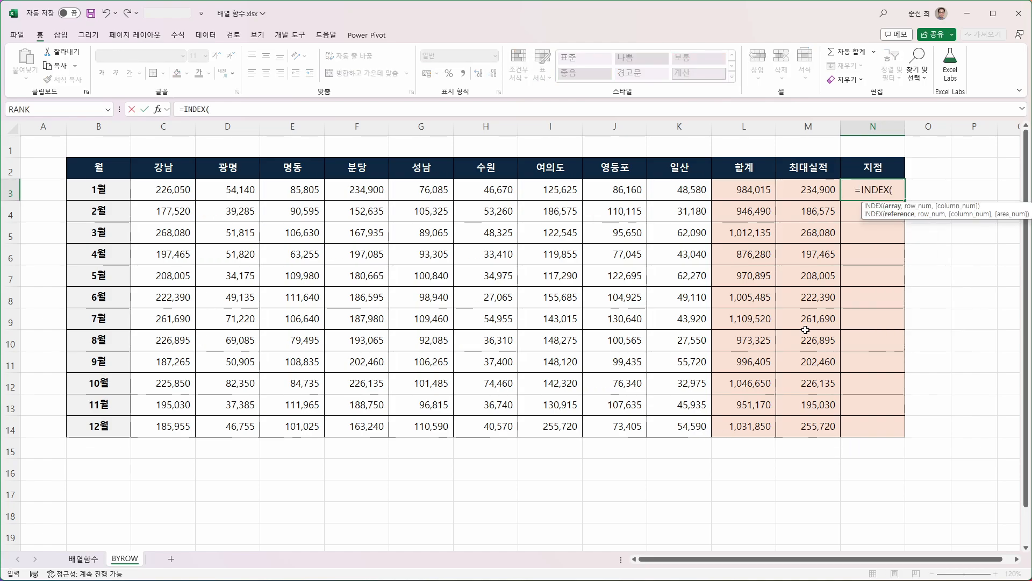
{"action": "left_click_drag", "start_coordinate": [189, 167], "coordinate": [662, 165]}
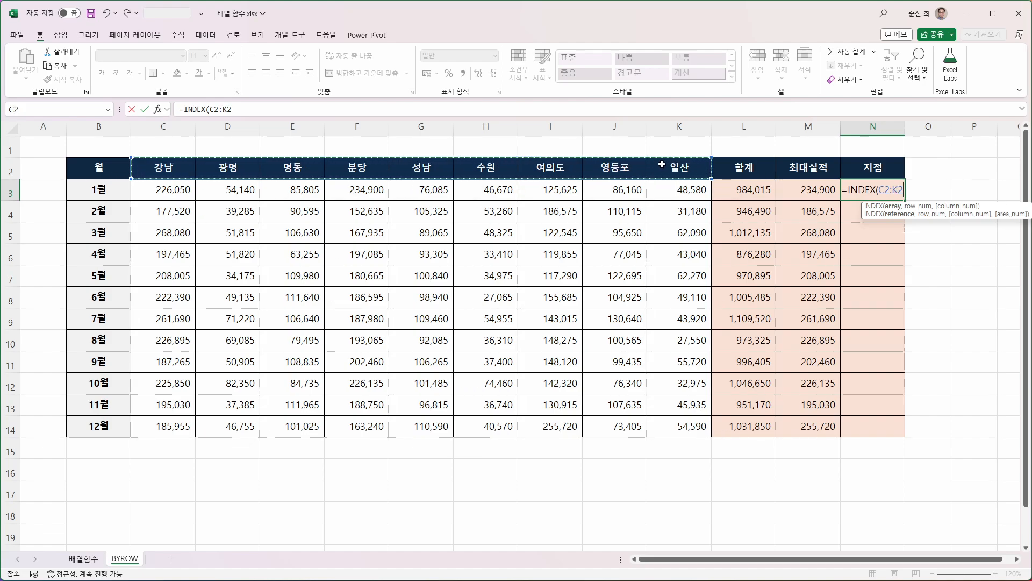
{"action": "key", "text": "F4"}
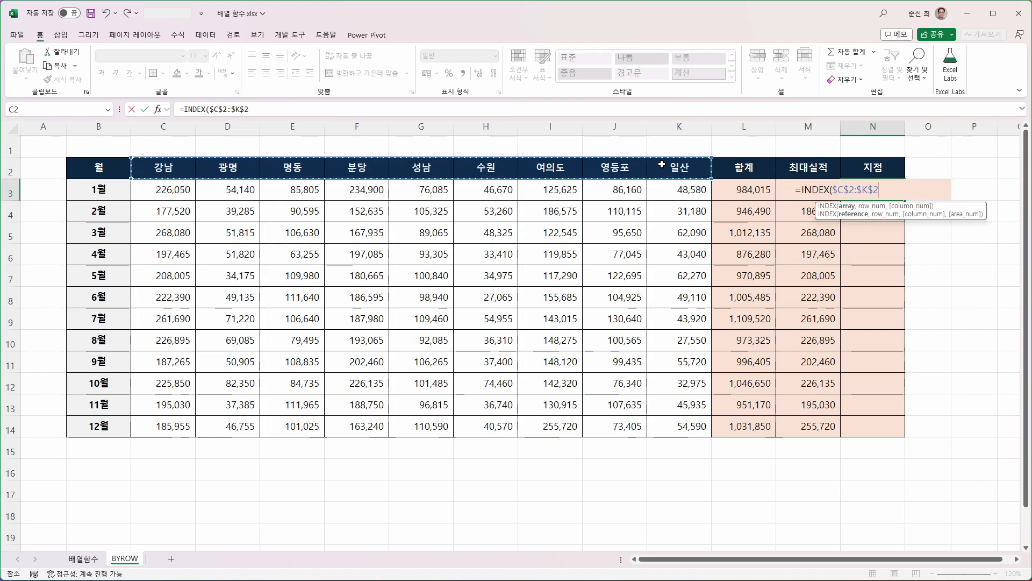
{"action": "type", "text": ", "}
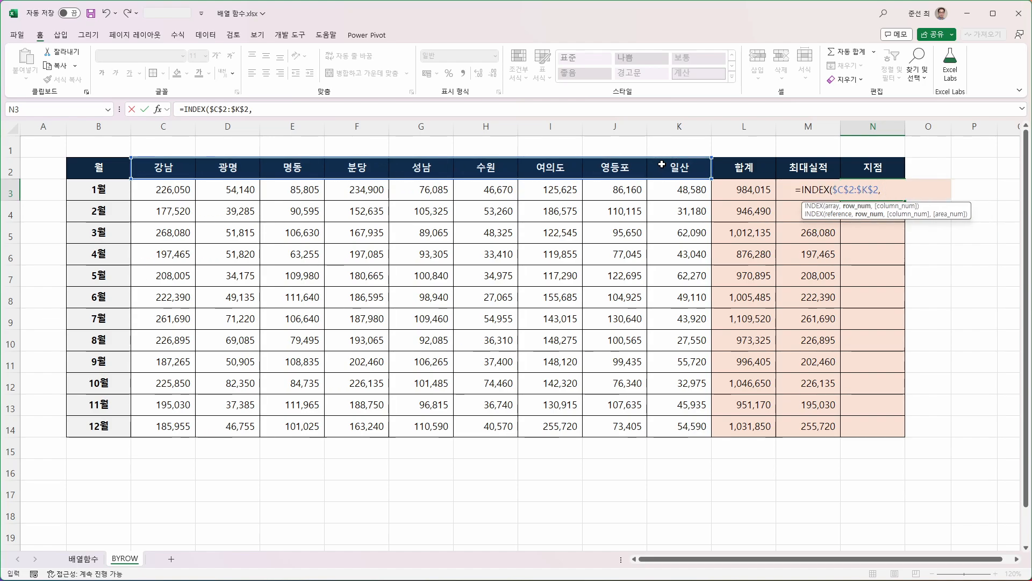
Complete N3 as =INDEX($C$2:$K$2, 1, MATCH(M3, C3:K3, 0)) and fill the formula down the 지점 column through December.
{"action": "type", "text": "1, MAT"}
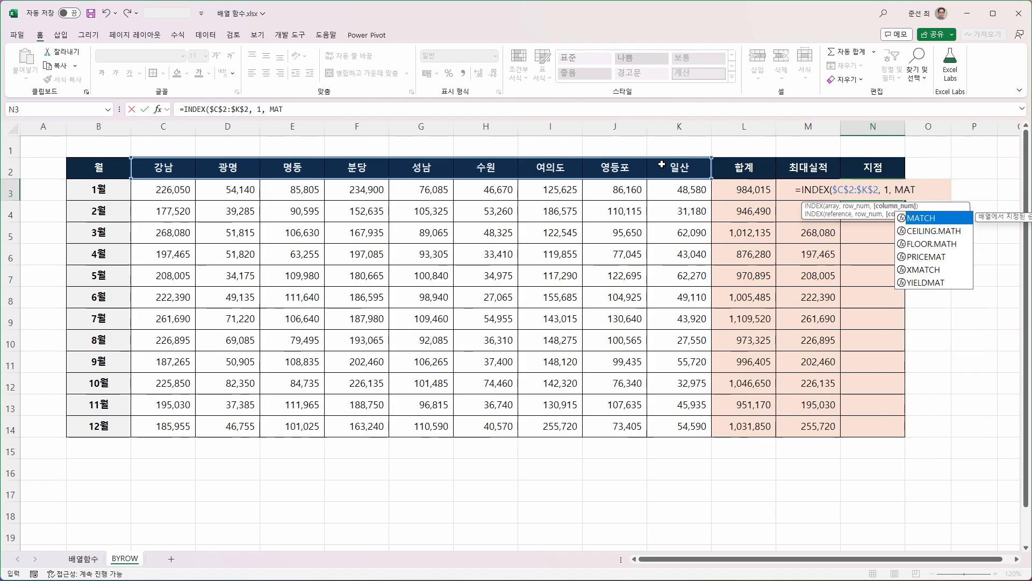
{"action": "type", "text": "CH("}
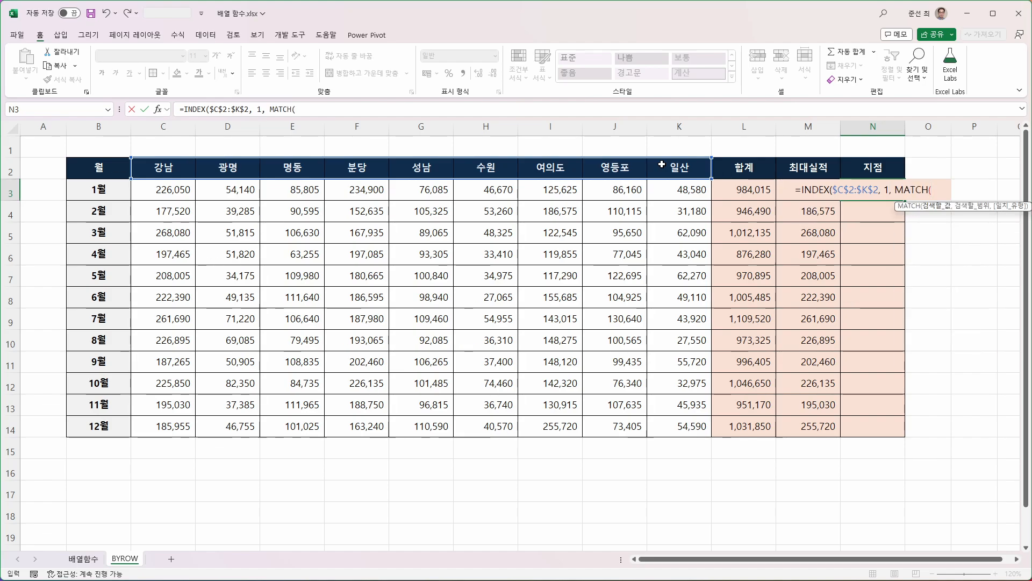
{"action": "left_click", "coordinate": [777, 185]}
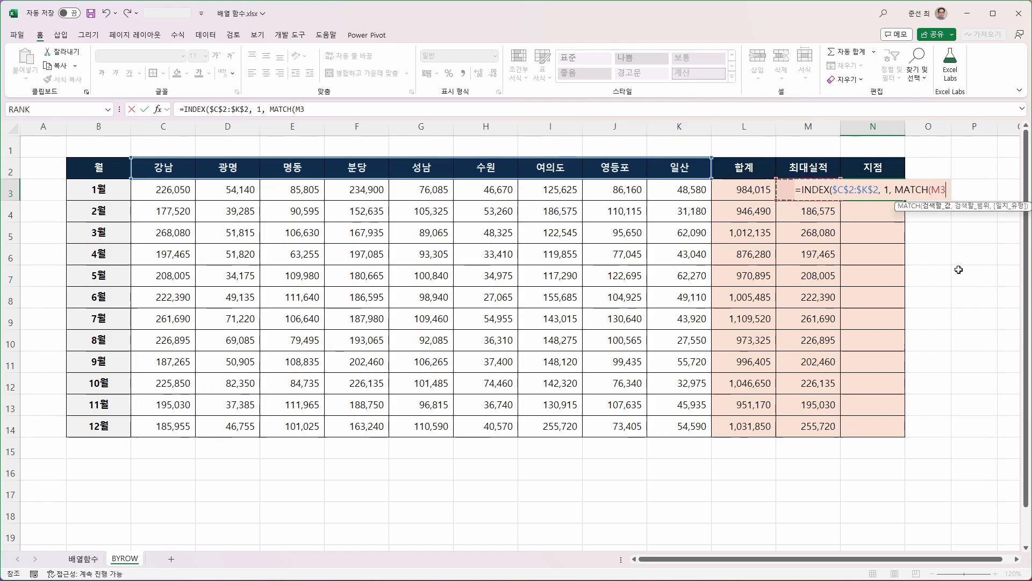
{"action": "type", "text": ","}
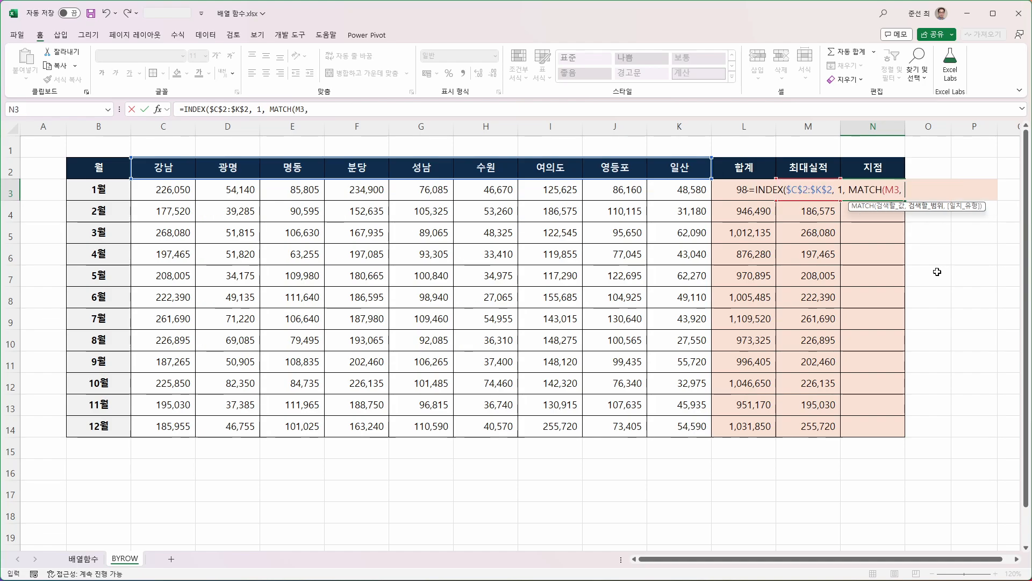
{"action": "left_click_drag", "start_coordinate": [164, 194], "coordinate": [679, 196]}
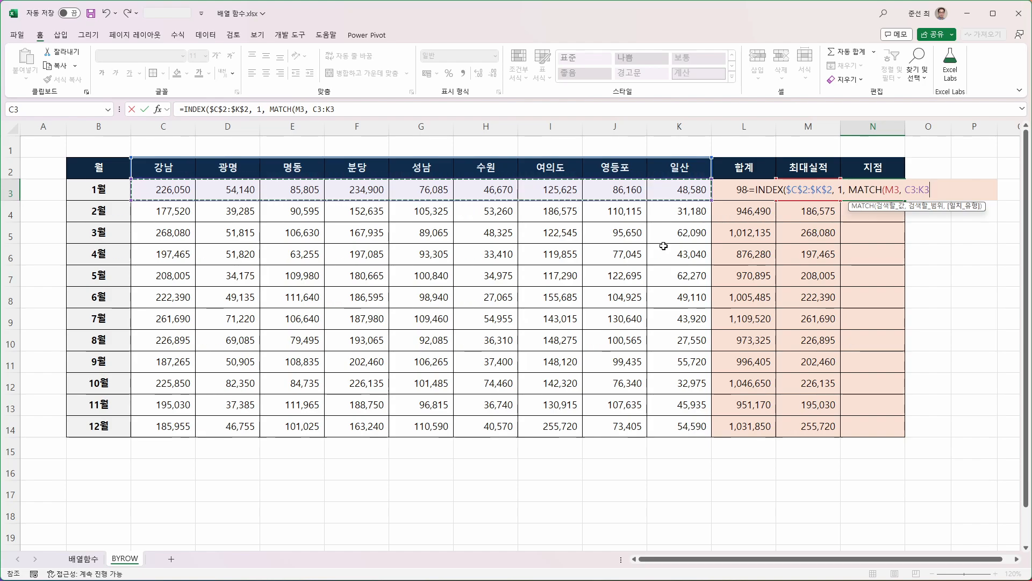
{"action": "type", "text": ", 0"}
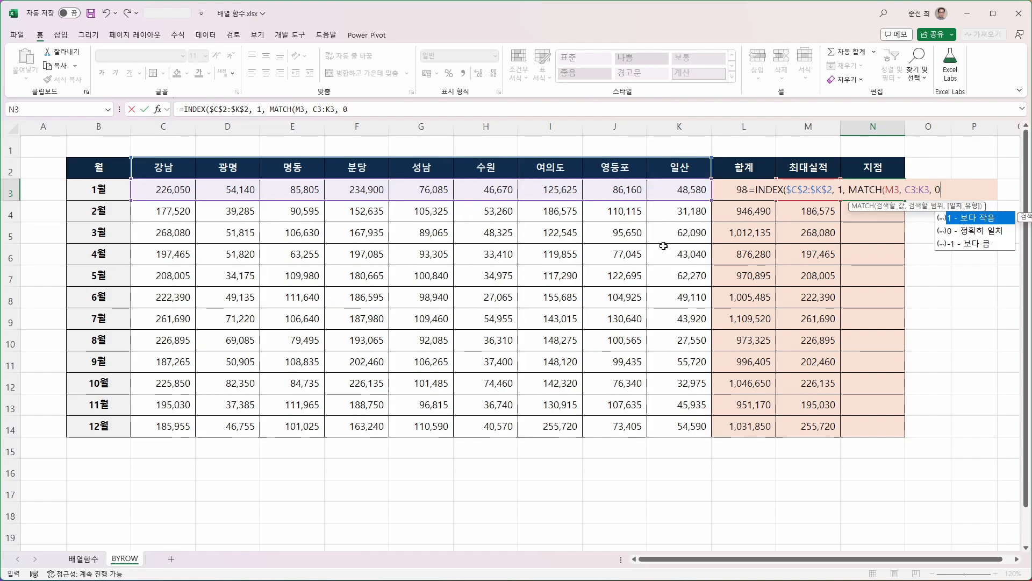
{"action": "type", "text": ")"}
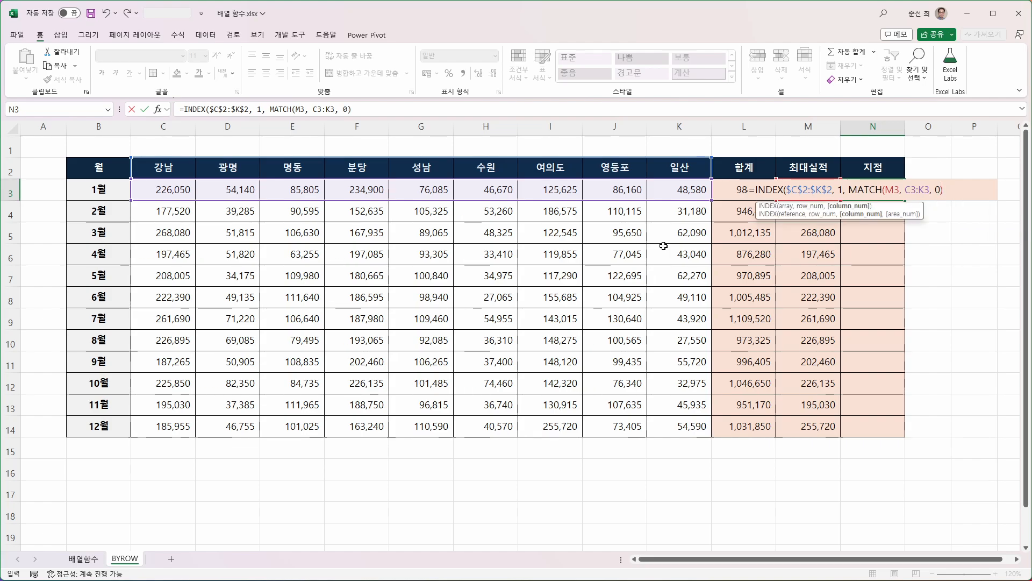
{"action": "type", "text": ")"}
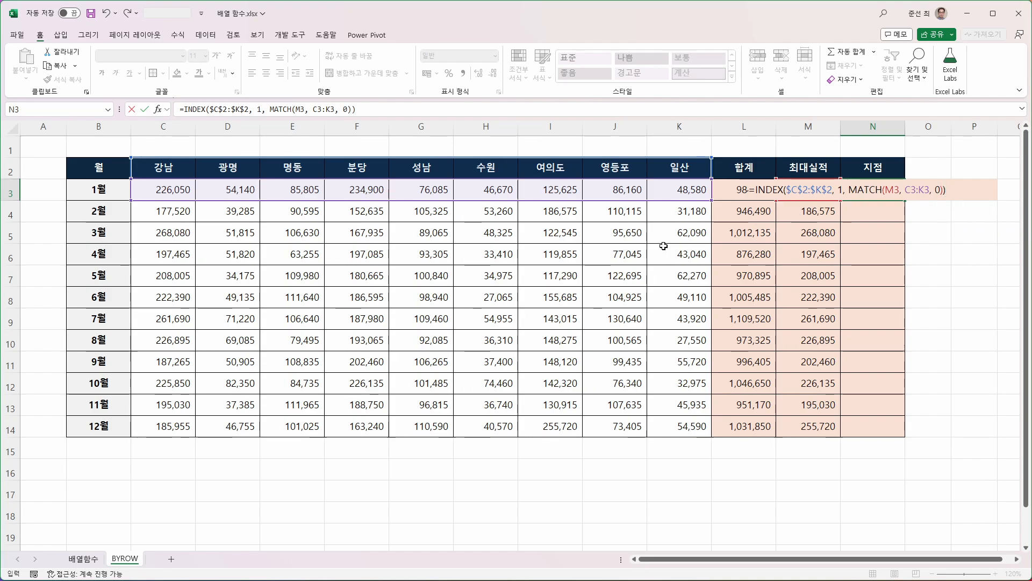
{"action": "key", "text": "Return"}
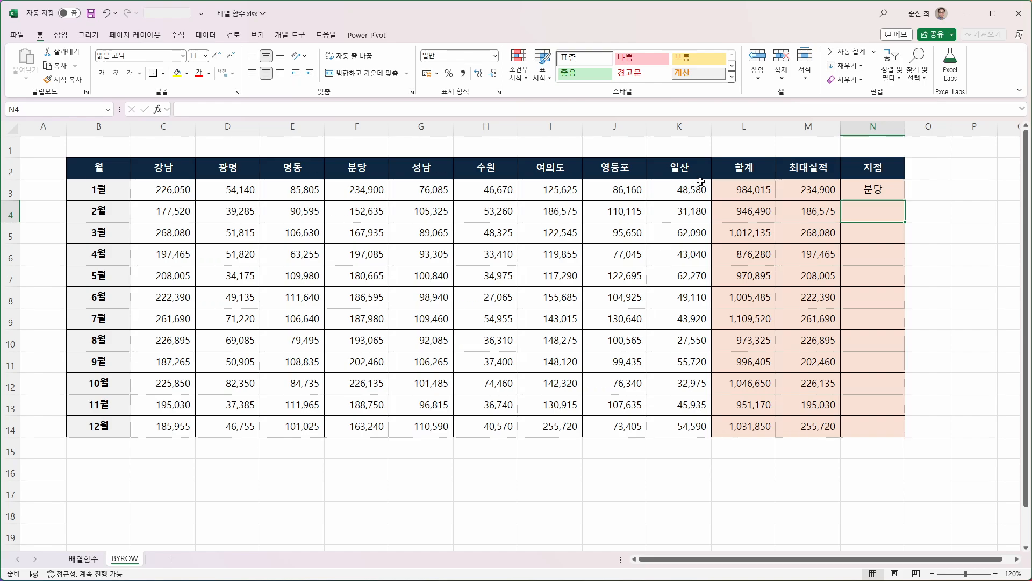
{"action": "left_click", "coordinate": [902, 192]}
{"action": "double_click", "coordinate": [905, 201]}
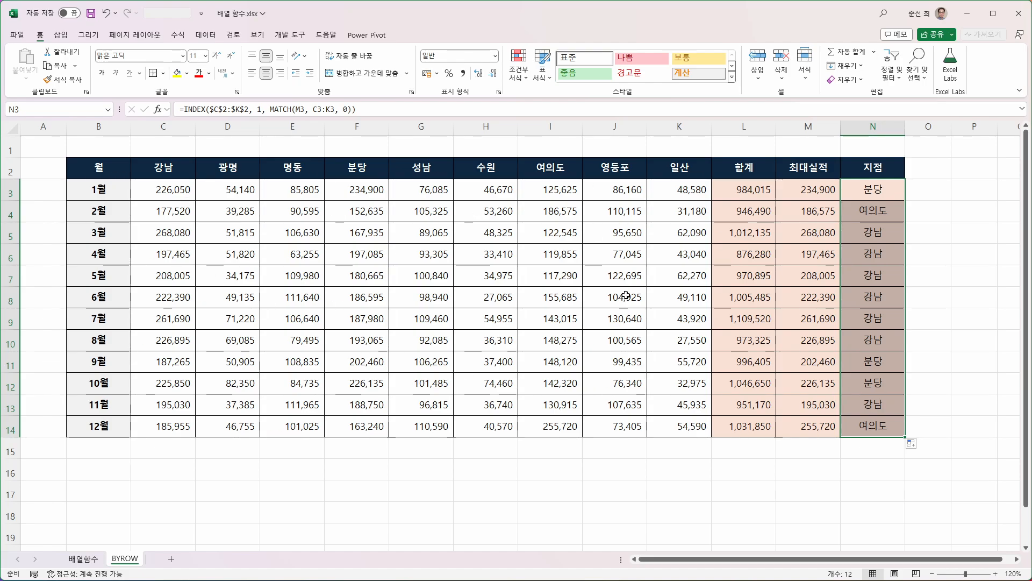
Create a conditional formatting rule on C3:K14 for cells equal to =$M3, with only the column reference absolute.
{"action": "left_click", "coordinate": [802, 195]}
{"action": "left_click_drag", "start_coordinate": [803, 196], "coordinate": [806, 428]}
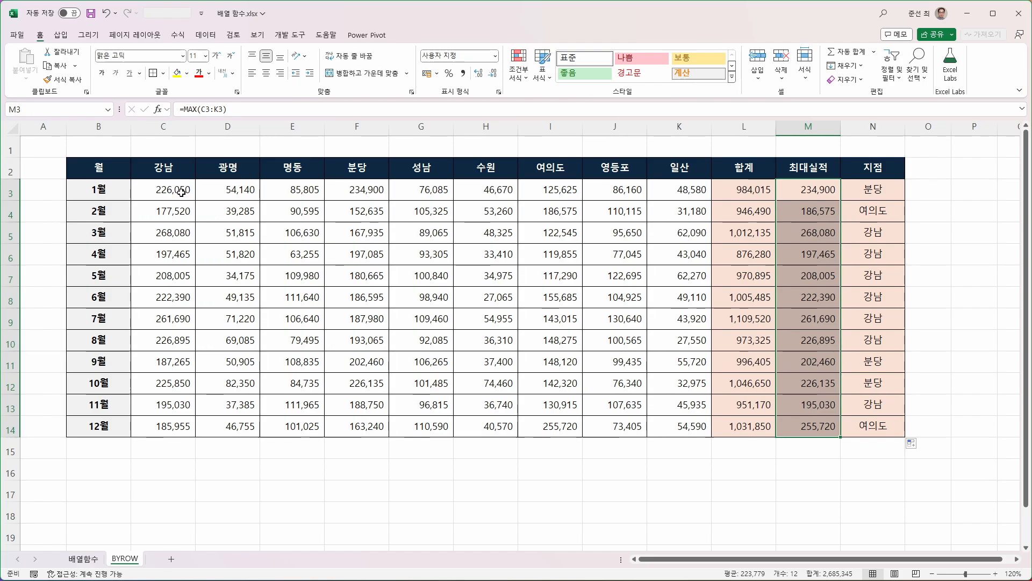
{"action": "left_click_drag", "start_coordinate": [189, 189], "coordinate": [704, 420]}
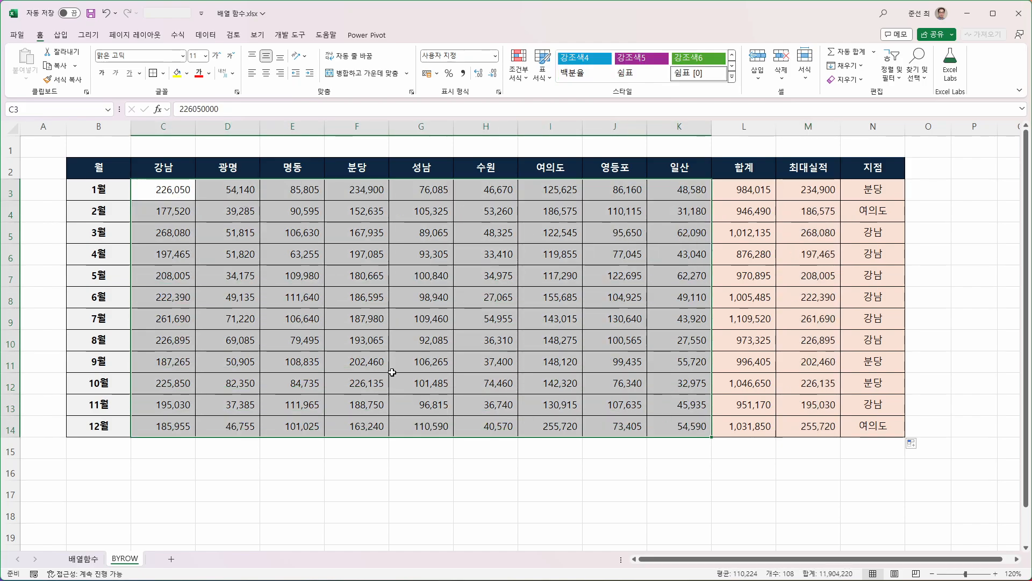
{"action": "left_click", "coordinate": [520, 81]}
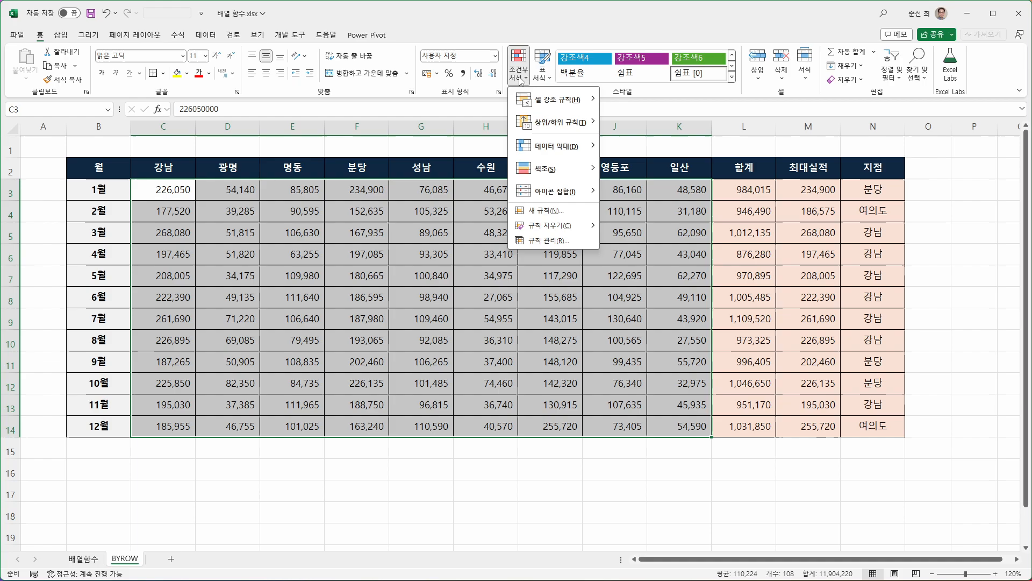
{"action": "mouse_move", "coordinate": [547, 107]}
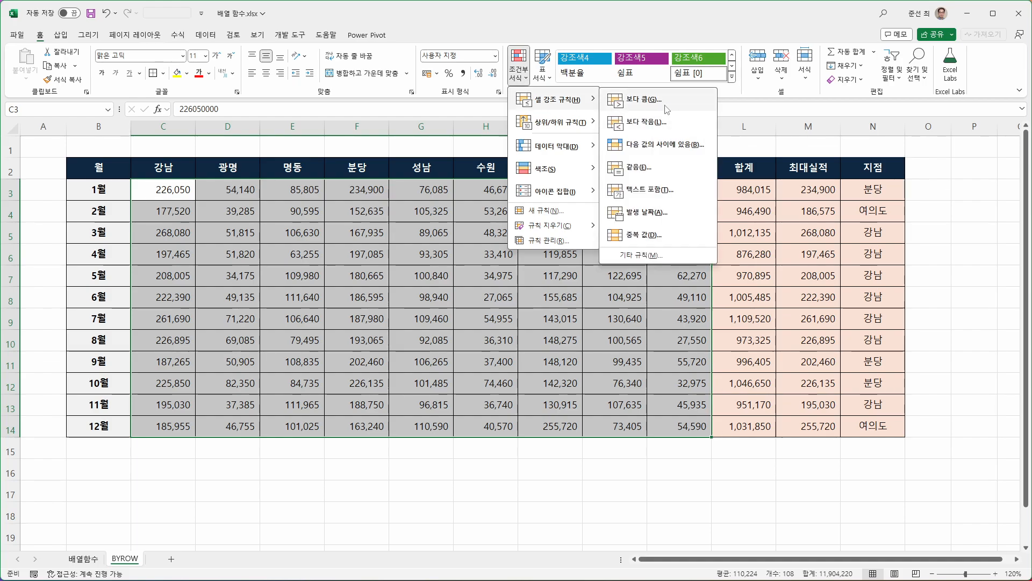
{"action": "left_click", "coordinate": [660, 179]}
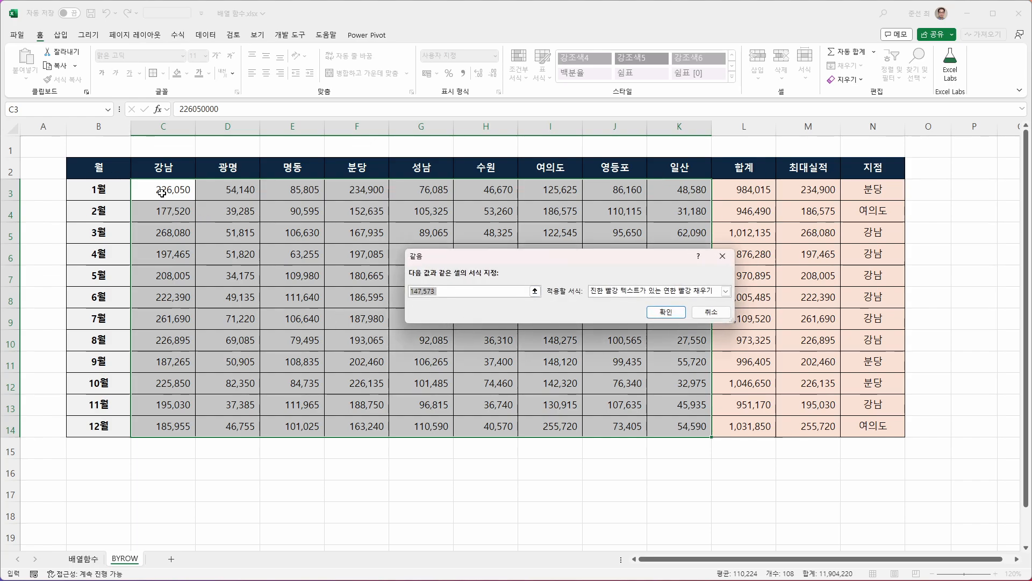
{"action": "left_click", "coordinate": [818, 189]}
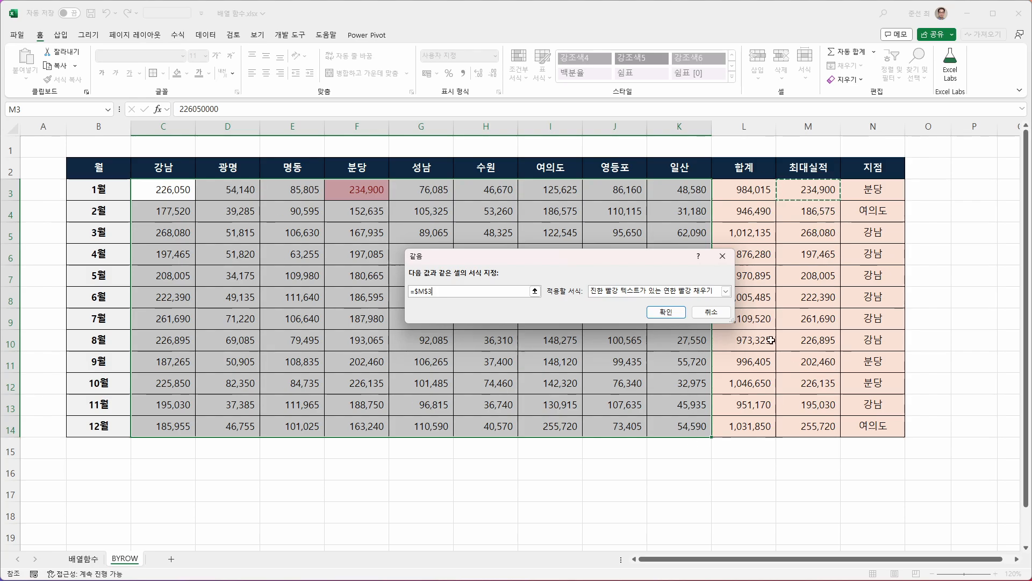
{"action": "left_click", "coordinate": [429, 291]}
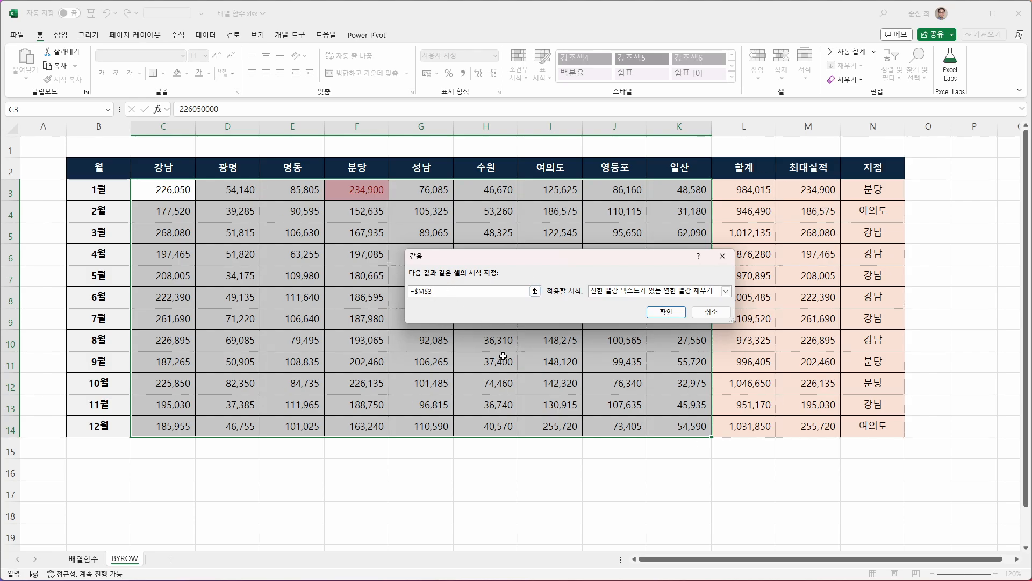
{"action": "key", "text": "BackSpace"}
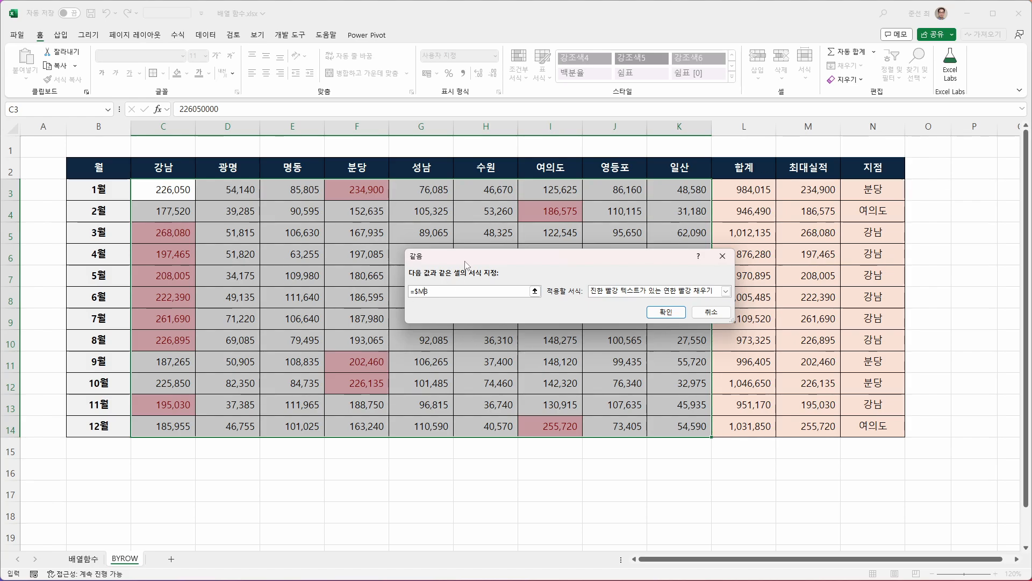
Give the equal-to rule a custom format with a dark red fill and bold white text, and apply it.
{"action": "left_click", "coordinate": [656, 296]}
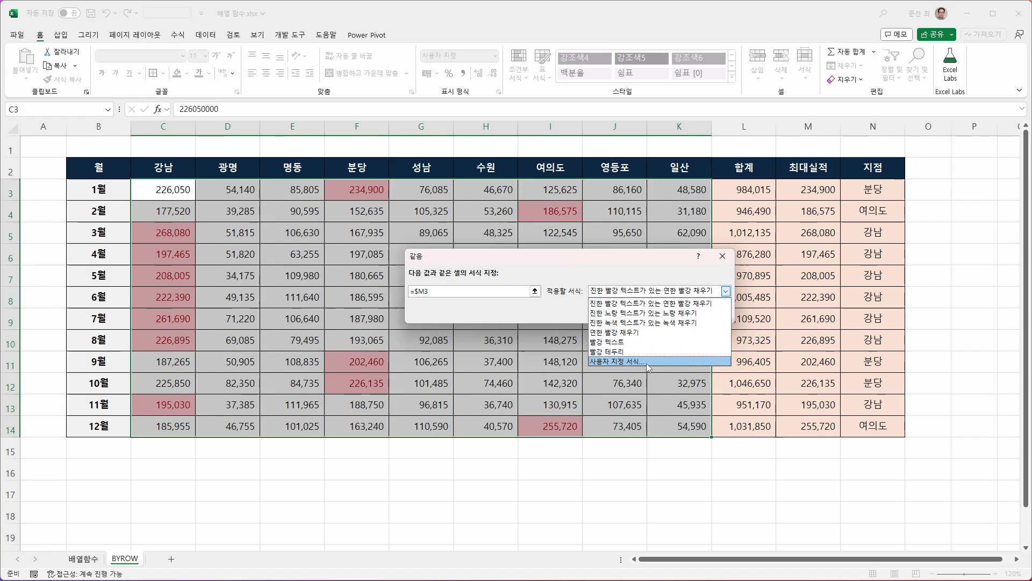
{"action": "left_click", "coordinate": [648, 362]}
{"action": "left_click", "coordinate": [538, 132]}
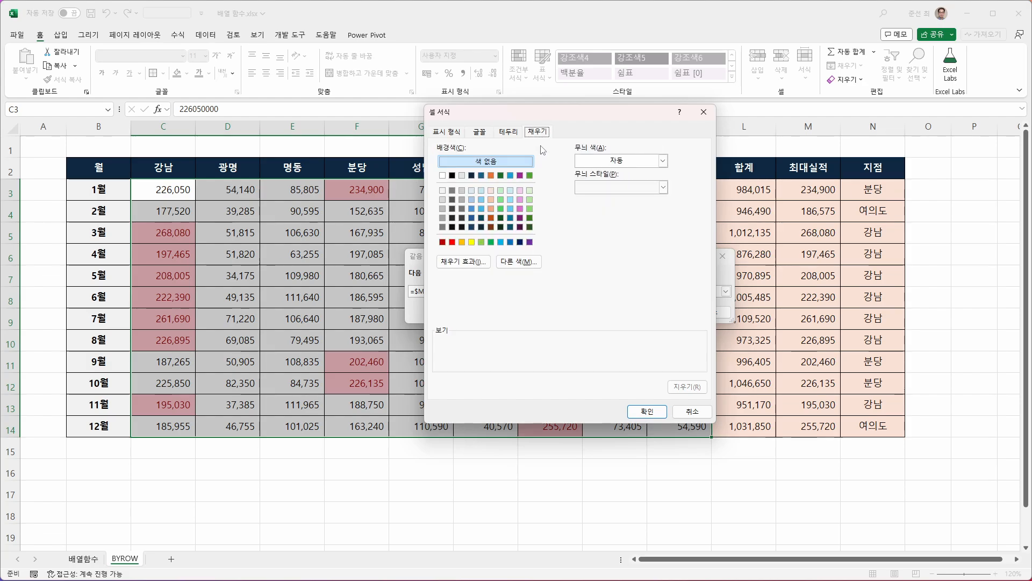
{"action": "left_click", "coordinate": [443, 242]}
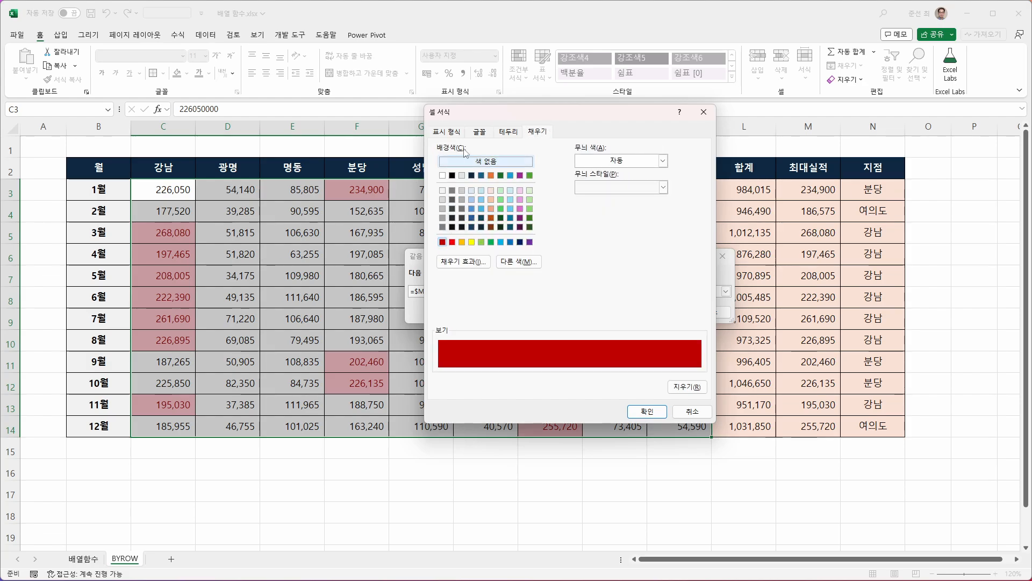
{"action": "left_click", "coordinate": [480, 132]}
{"action": "left_click", "coordinate": [595, 187]}
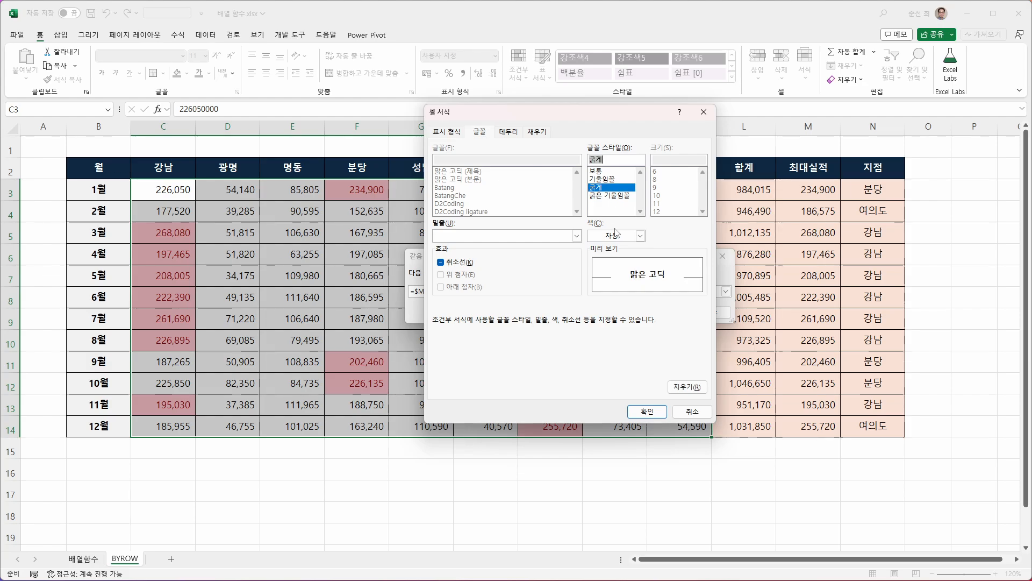
{"action": "left_click", "coordinate": [640, 236]}
{"action": "left_click", "coordinate": [595, 281]}
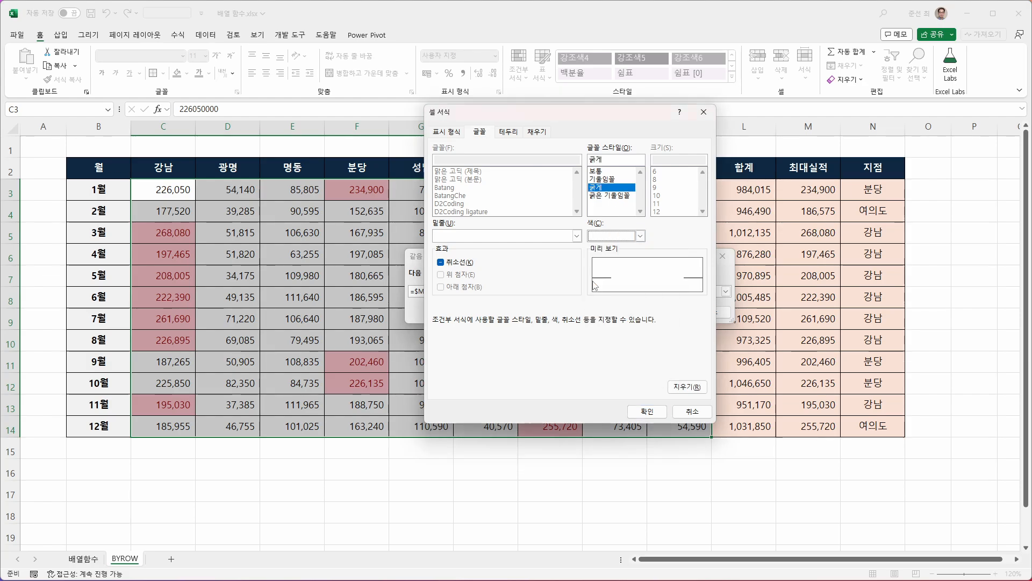
{"action": "left_click", "coordinate": [648, 412]}
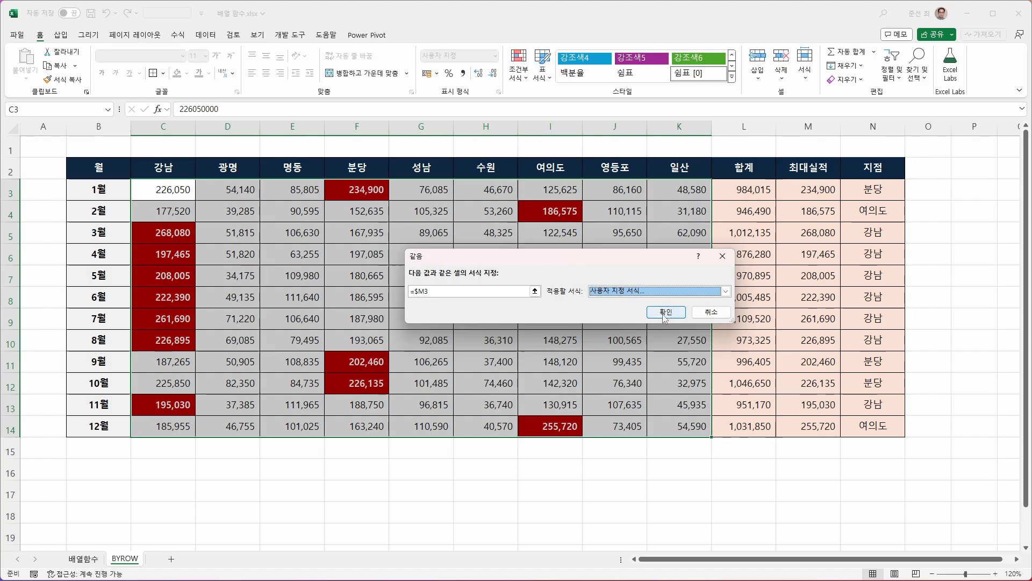
{"action": "left_click", "coordinate": [662, 313]}
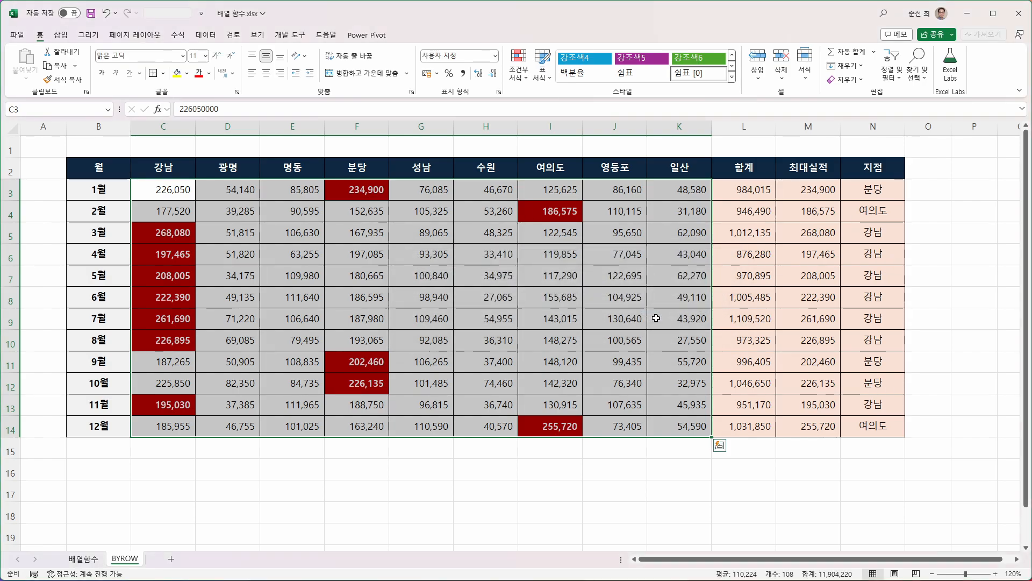
Compare February's highlighted sales cell with its 최대실적 and 지점 results, and examine the SUM ranges in the 합계 column.
{"action": "left_click", "coordinate": [818, 189]}
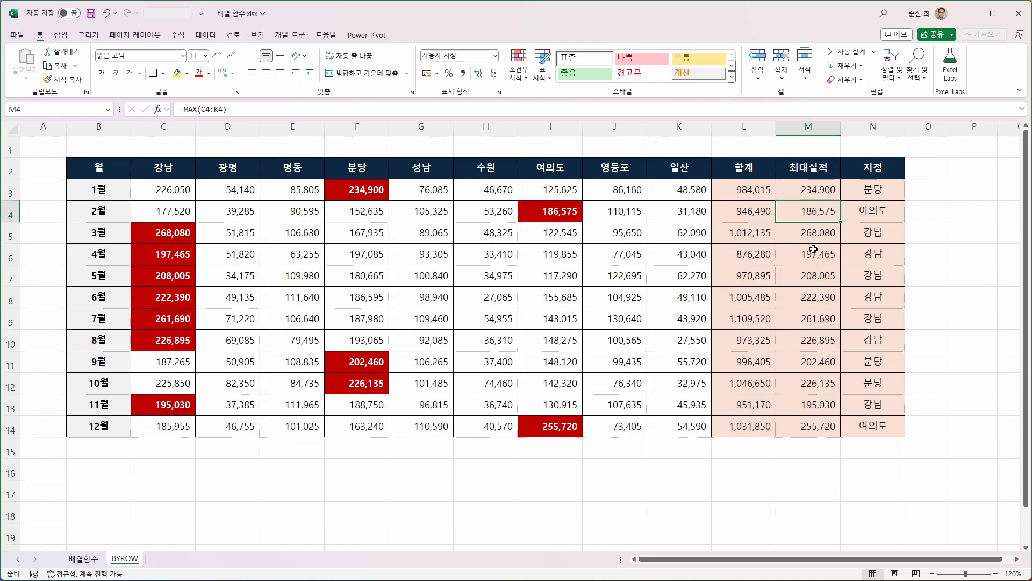
{"action": "left_click", "coordinate": [553, 211]}
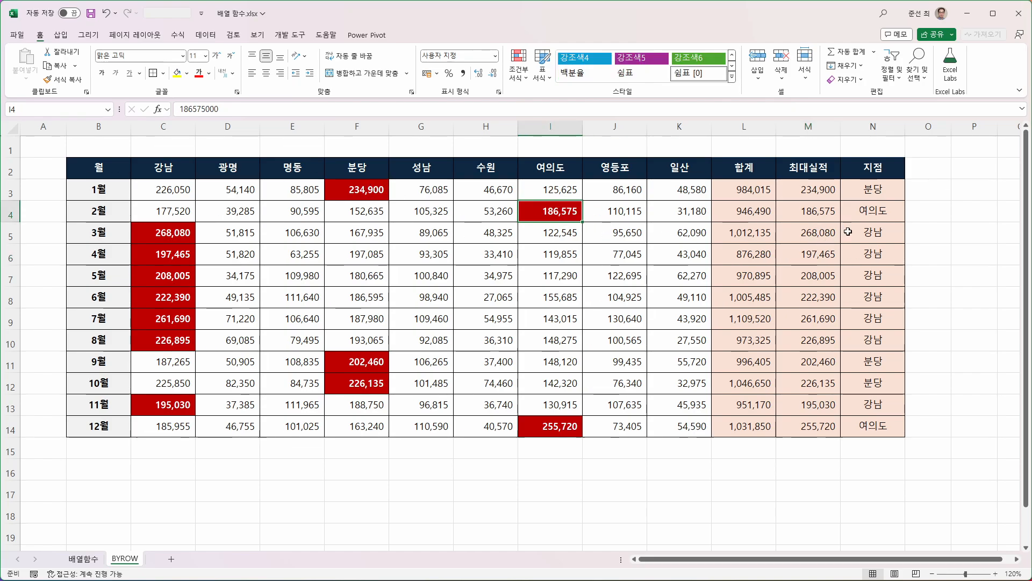
{"action": "left_click", "coordinate": [869, 216]}
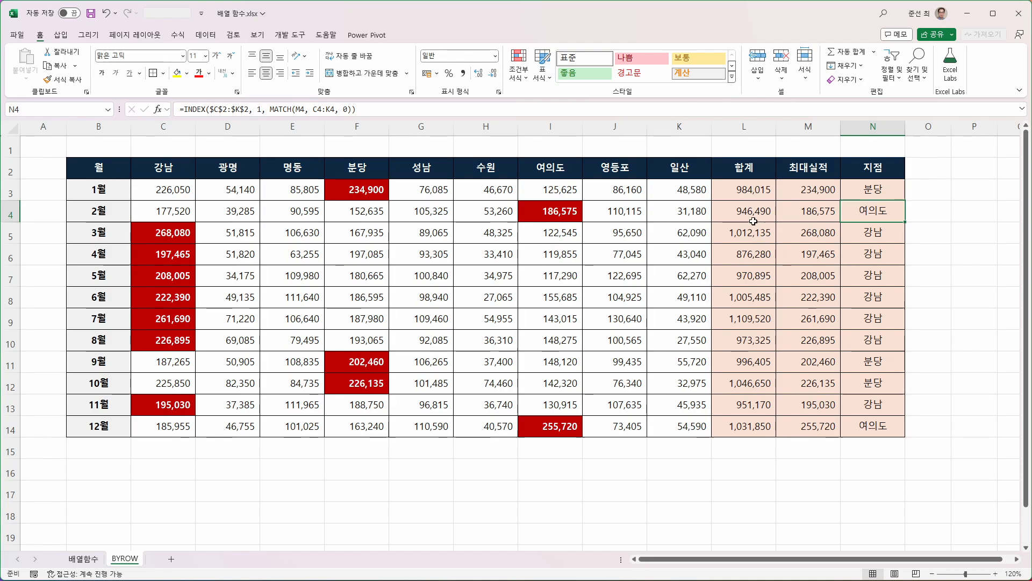
{"action": "left_click", "coordinate": [745, 195]}
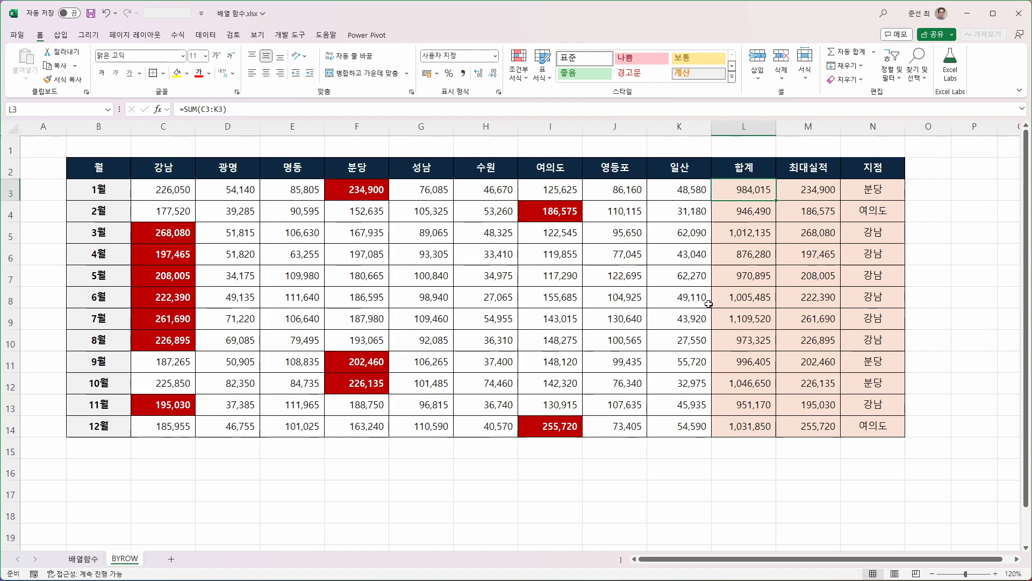
{"action": "double_click", "coordinate": [767, 194]}
{"action": "key", "text": "Escape"}
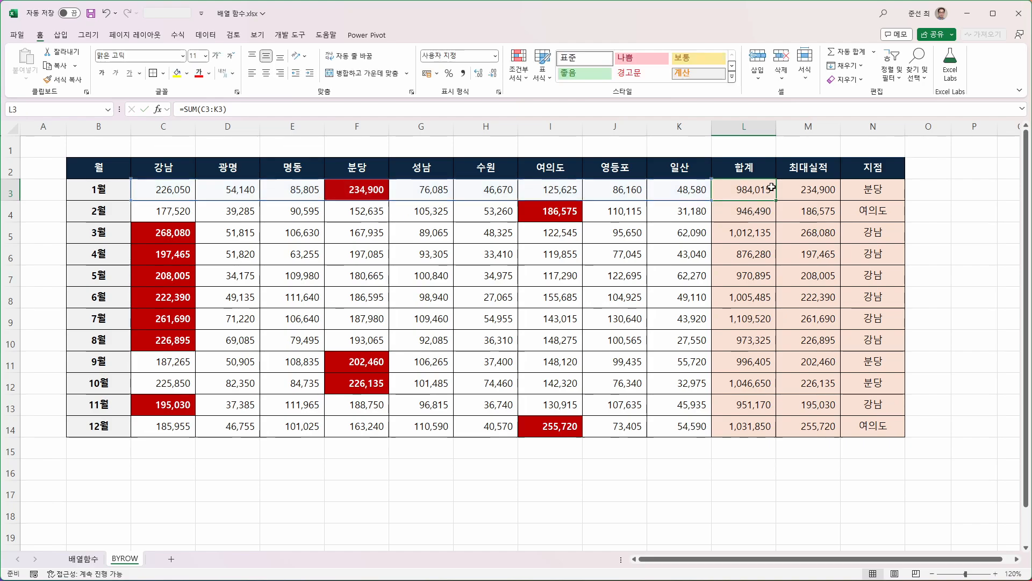
{"action": "left_click", "coordinate": [774, 217]}
{"action": "double_click", "coordinate": [770, 231]}
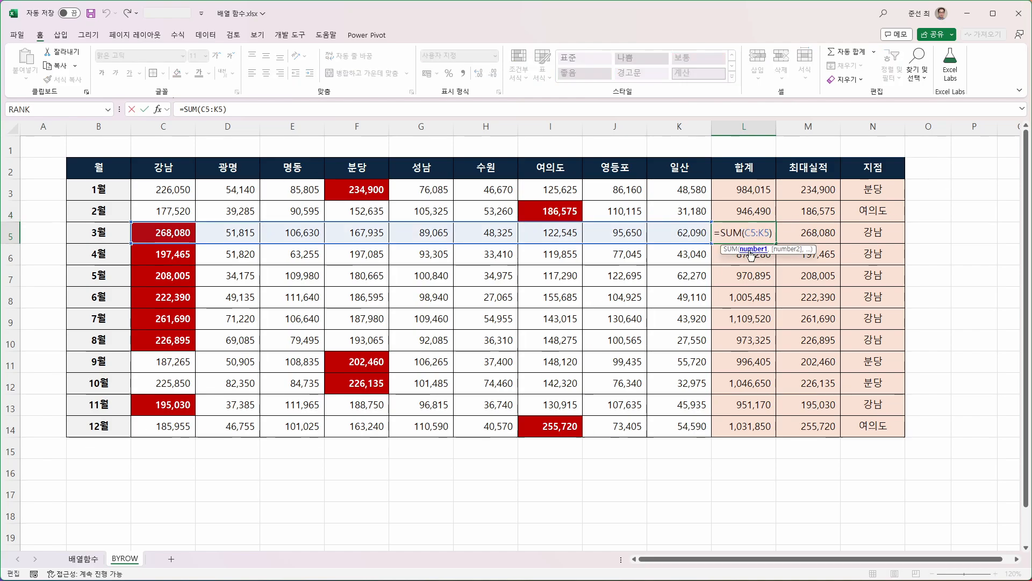
{"action": "key", "text": "Escape"}
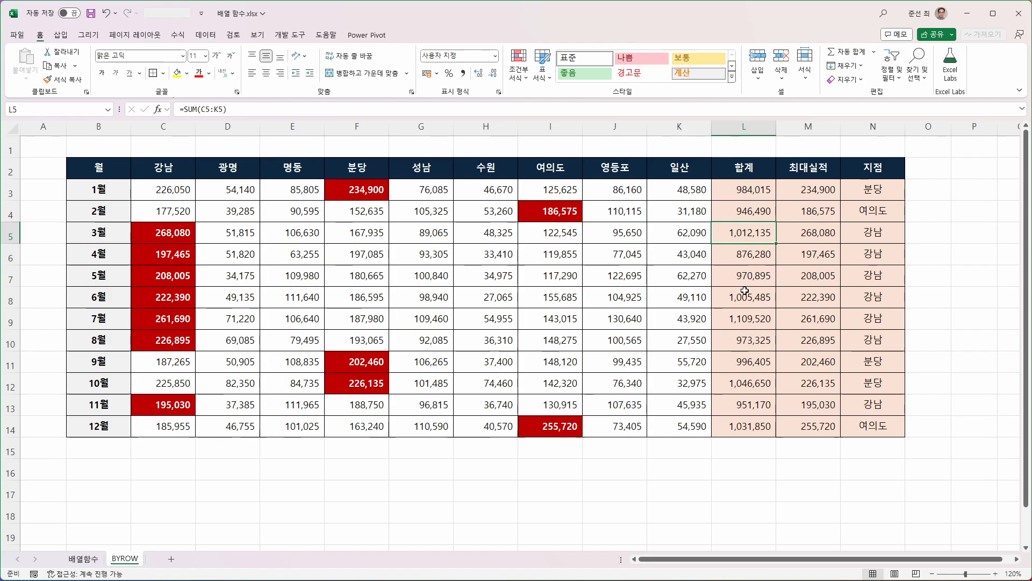
Review the branch sales range C3:K14 against the conventional formula results in L3:N14.
{"action": "left_click_drag", "start_coordinate": [752, 186], "coordinate": [871, 422]}
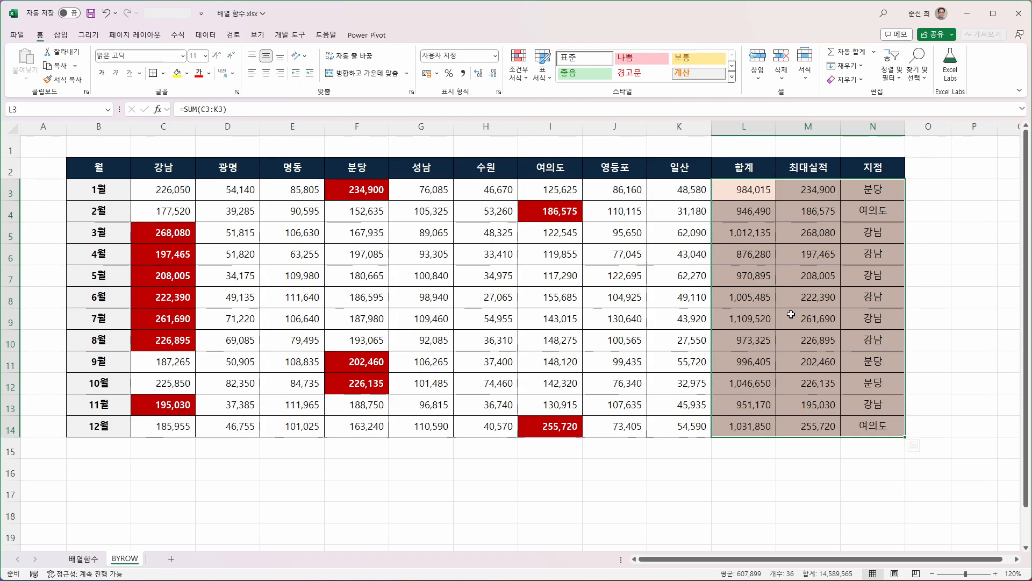
{"action": "left_click_drag", "start_coordinate": [161, 184], "coordinate": [678, 425]}
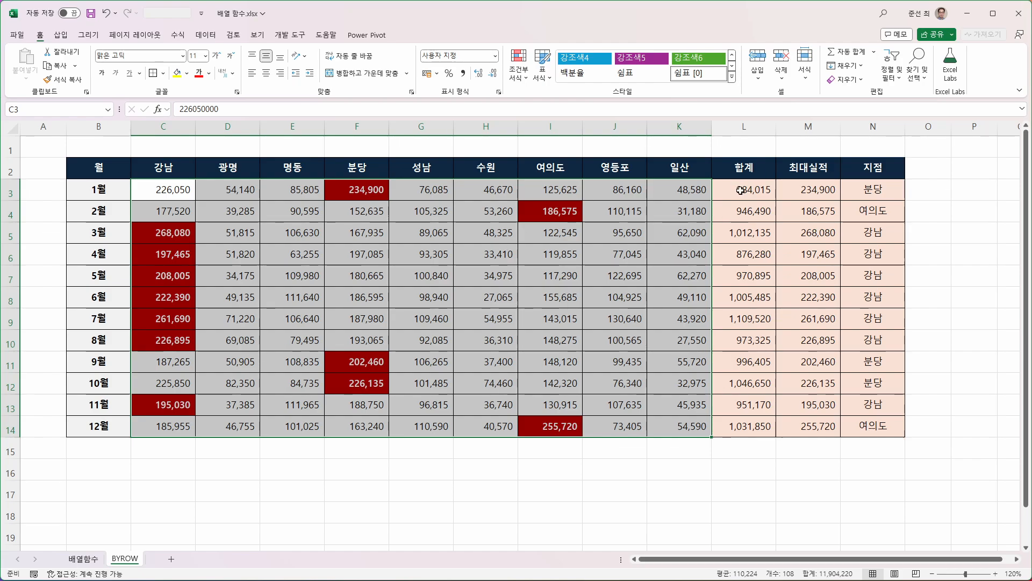
{"action": "left_click_drag", "start_coordinate": [739, 191], "coordinate": [879, 422]}
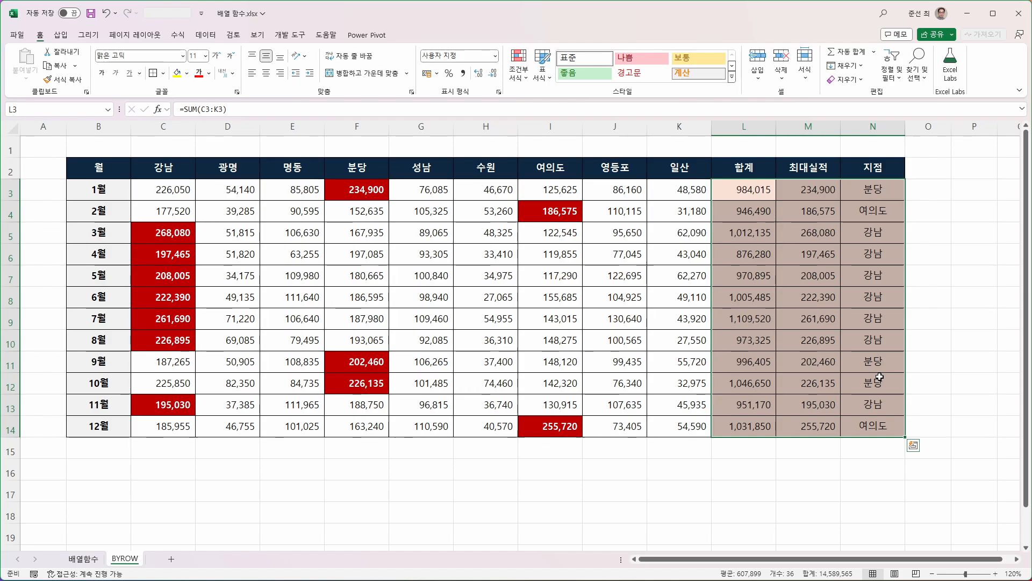
Clear the conventional formulas from L3:N14 and make L3 the active cell.
{"action": "key", "text": "Delete"}
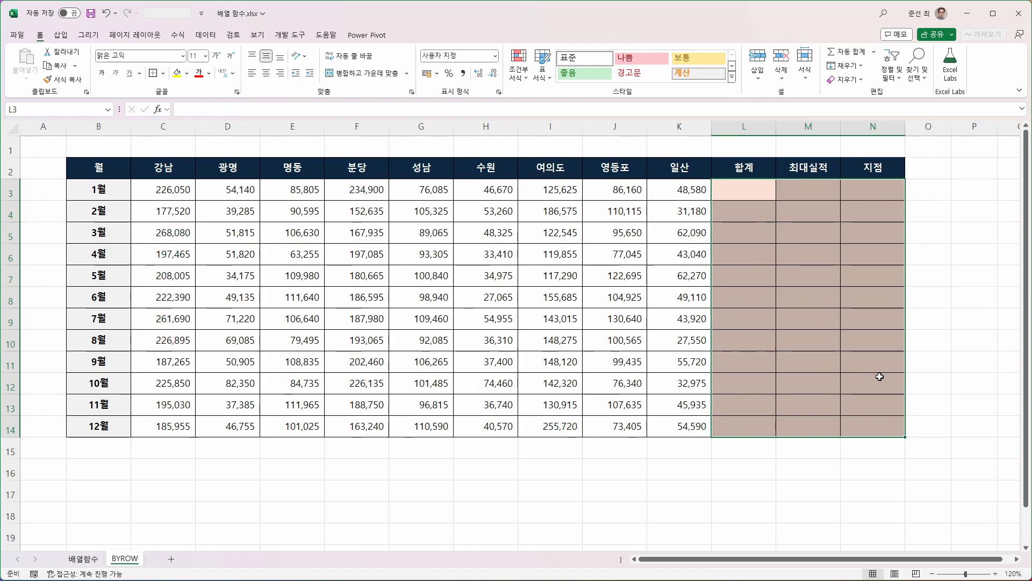
{"action": "key", "text": "Down"}
{"action": "key", "text": "Up"}
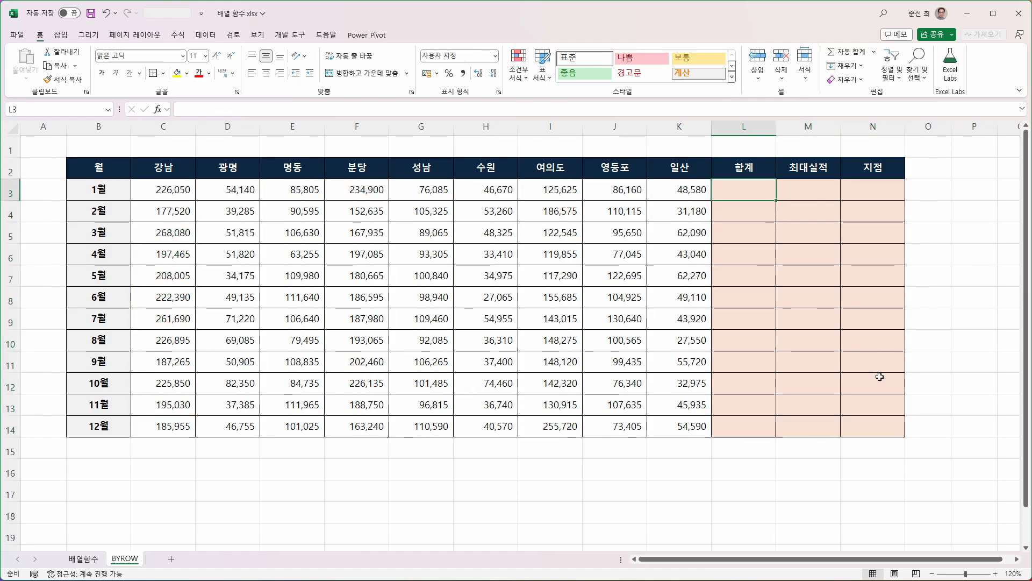
Try totalling the whole sales range with =SUM(C3:K14) in L3, and compare it with January's sales in C3:K3.
{"action": "type", "text": "="}
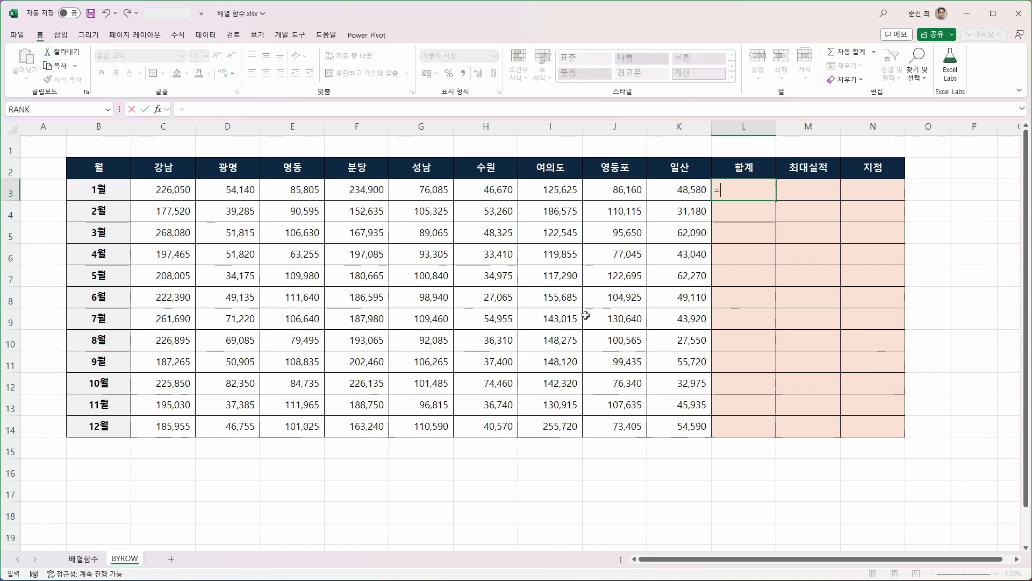
{"action": "left_click_drag", "start_coordinate": [195, 194], "coordinate": [683, 432]}
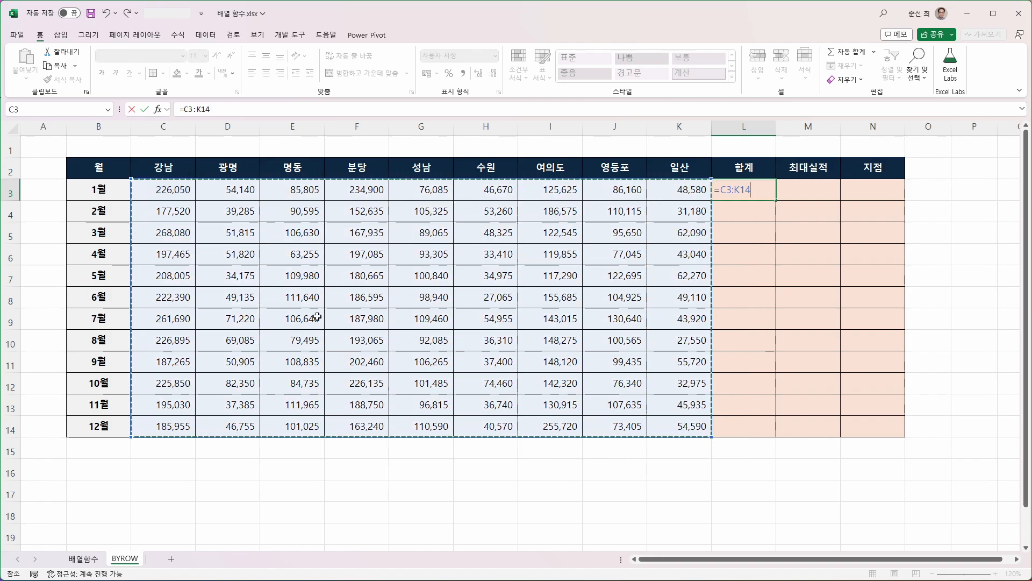
{"action": "left_click", "coordinate": [721, 195]}
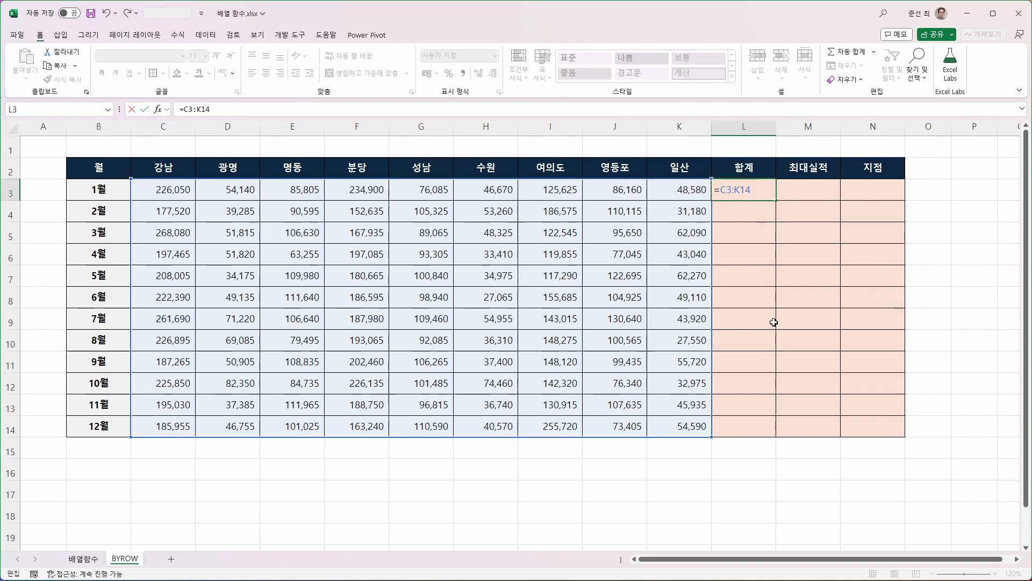
{"action": "type", "text": "sum"}
{"action": "key", "text": "Tab"}
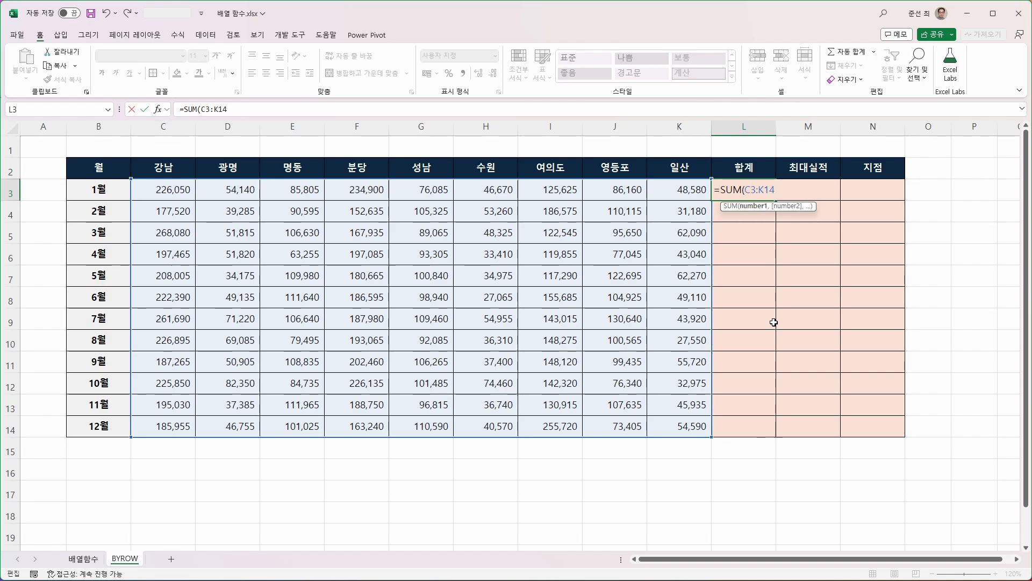
{"action": "type", "text": ")"}
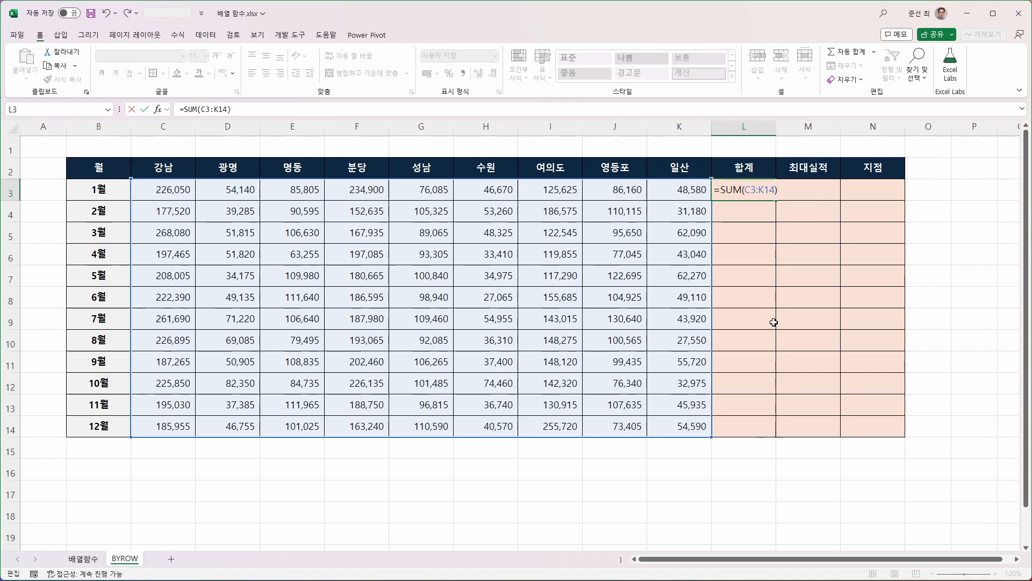
{"action": "key", "text": "Return"}
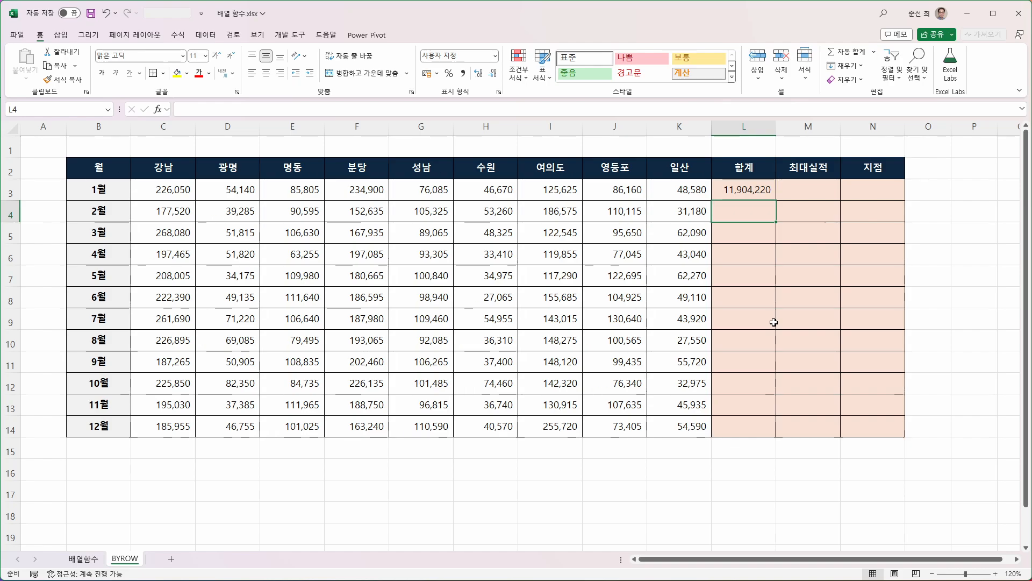
{"action": "left_click", "coordinate": [175, 197]}
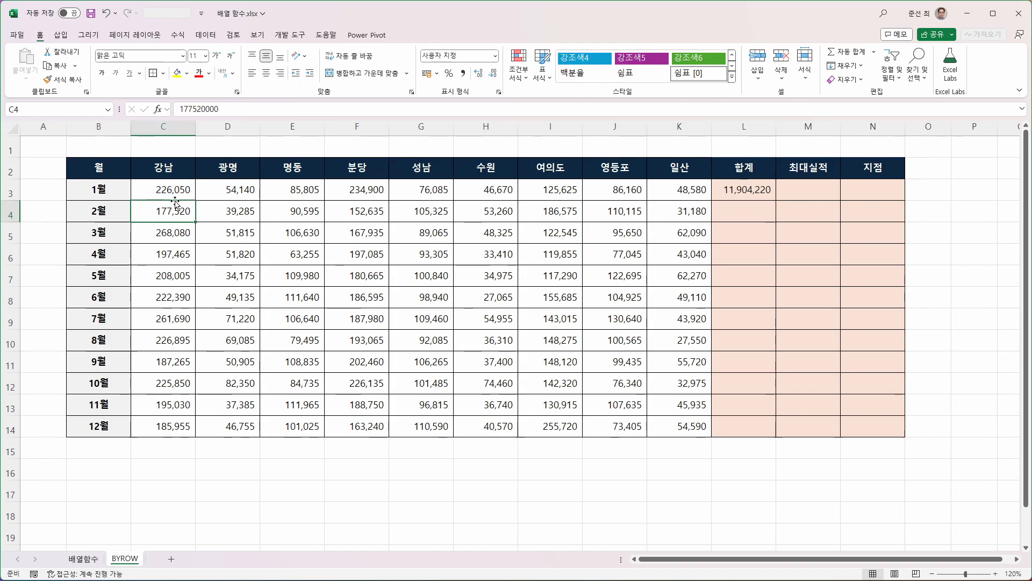
{"action": "left_click_drag", "start_coordinate": [175, 197], "coordinate": [692, 195]}
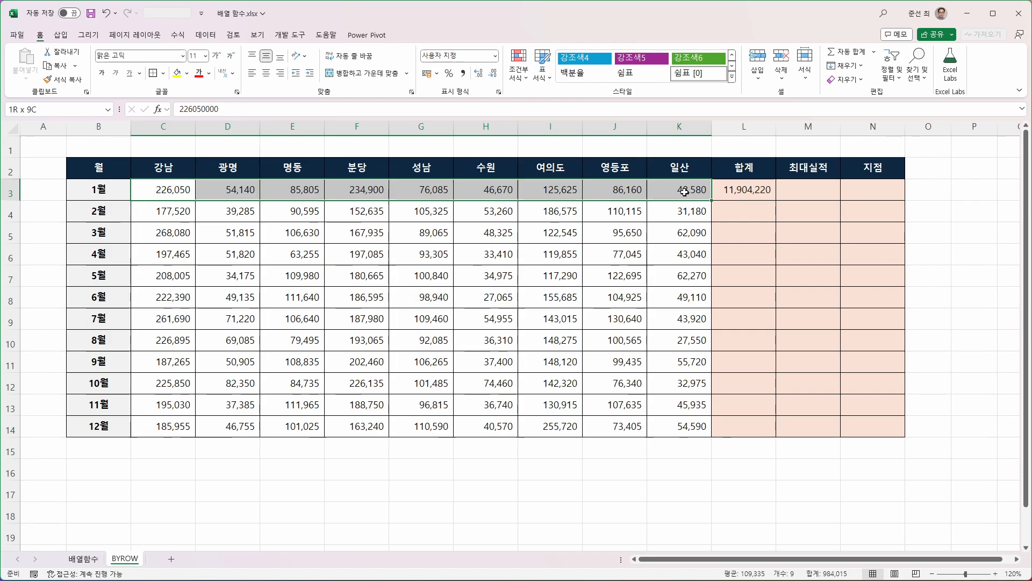
Start a BYROW formula in L3 under 합계 with C3:K14 as its array argument.
{"action": "left_click", "coordinate": [766, 195]}
{"action": "type", "text": "="}
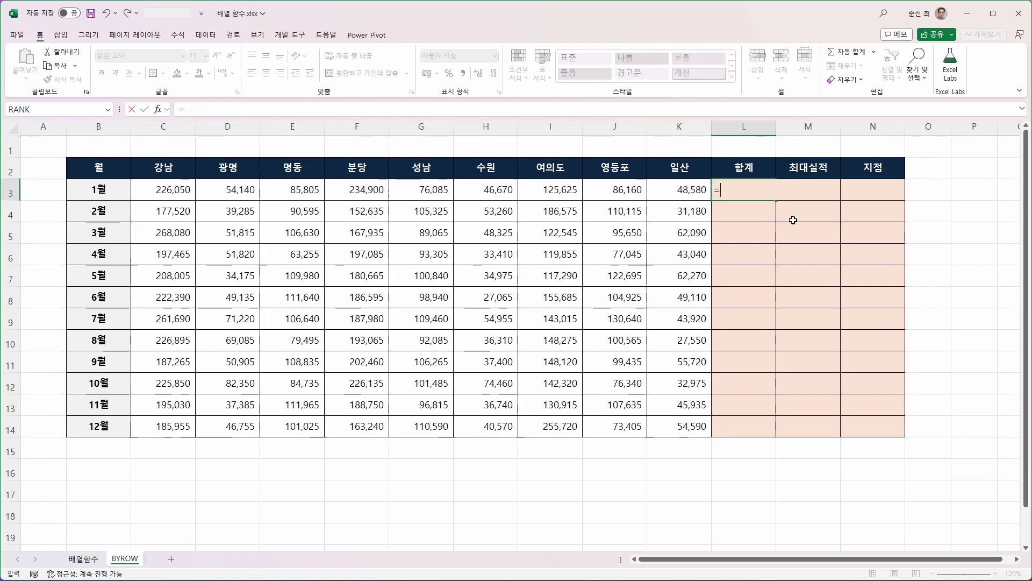
{"action": "type", "text": "BYROW("}
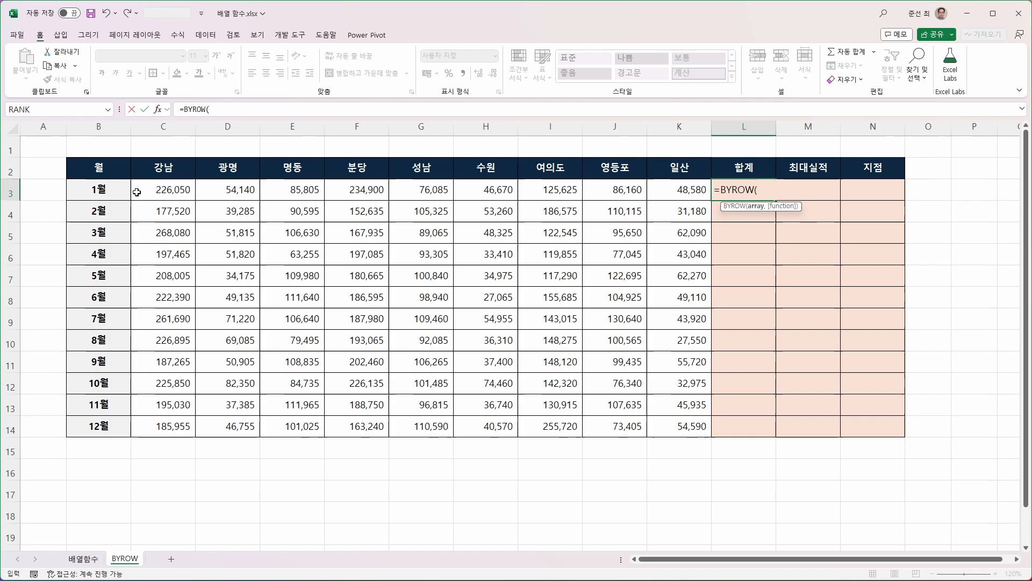
{"action": "left_click_drag", "start_coordinate": [162, 190], "coordinate": [678, 427]}
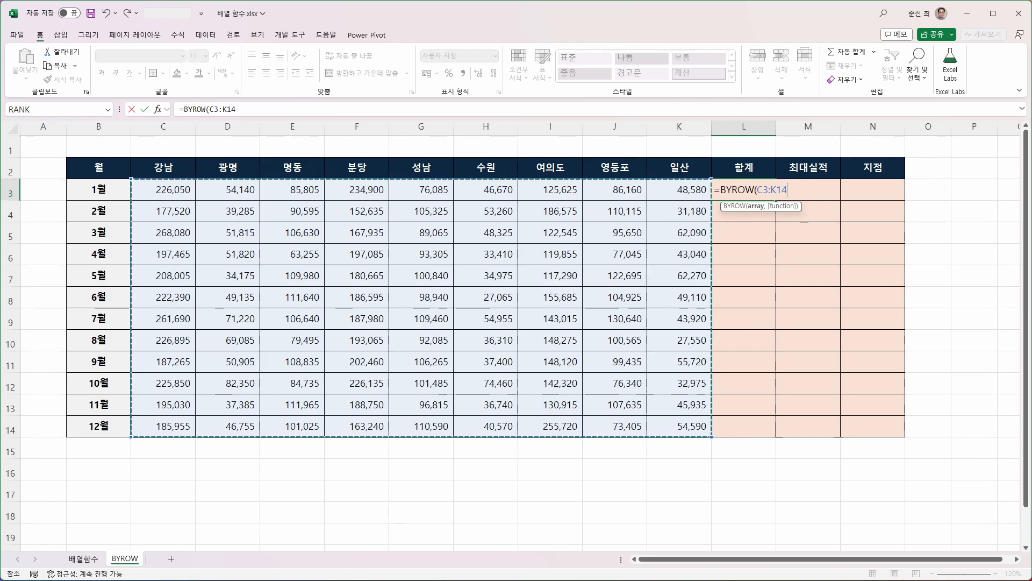
{"action": "key", "text": "ctrl+2"}
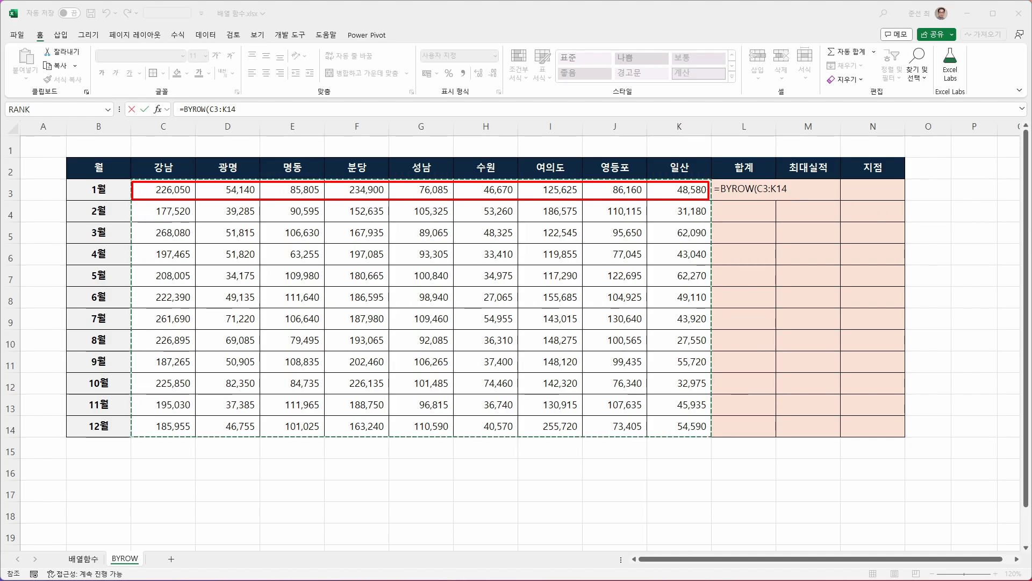
{"action": "left_click", "coordinate": [731, 220]}
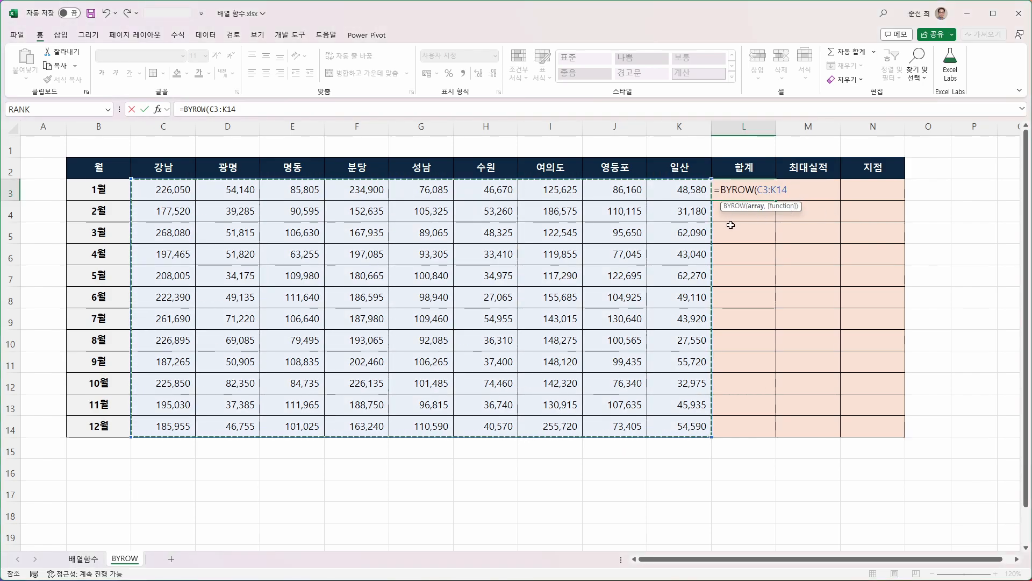
Complete the BYROW formula in L3 with LAMBDA( r, SUM(r) ) as its function and enter it.
{"action": "type", "text": ", L"}
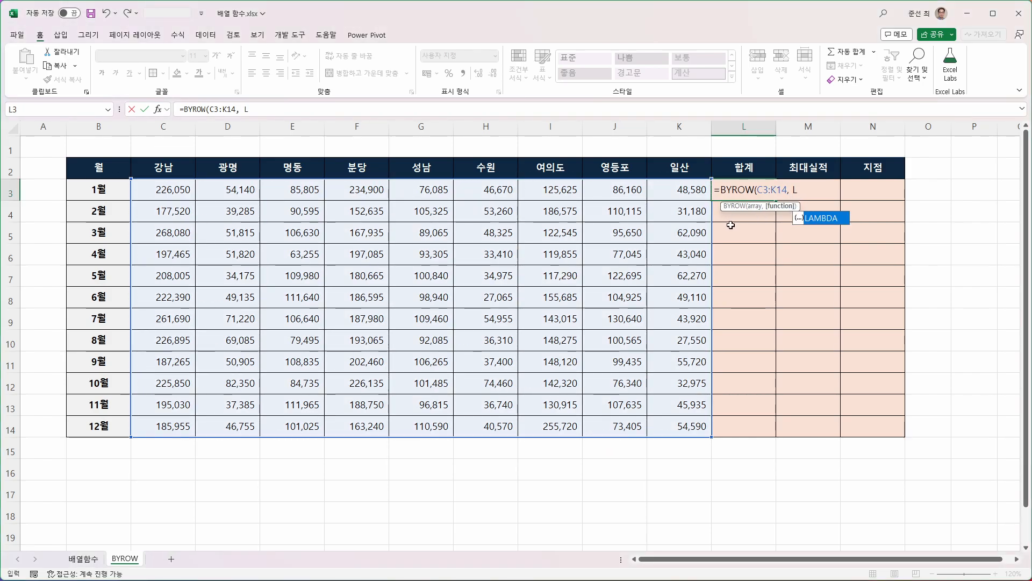
{"action": "type", "text": "ABBDA"}
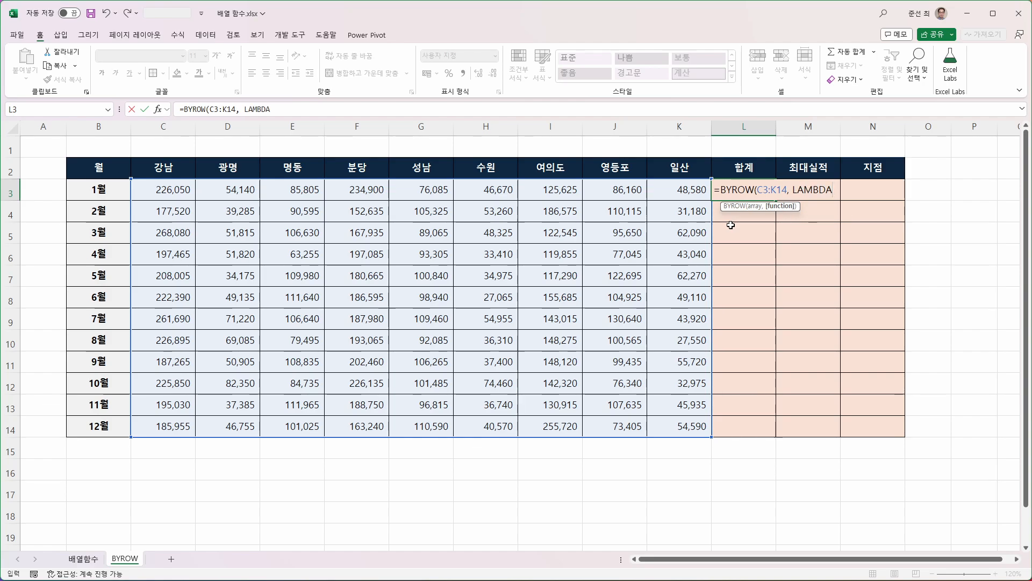
{"action": "type", "text": "("}
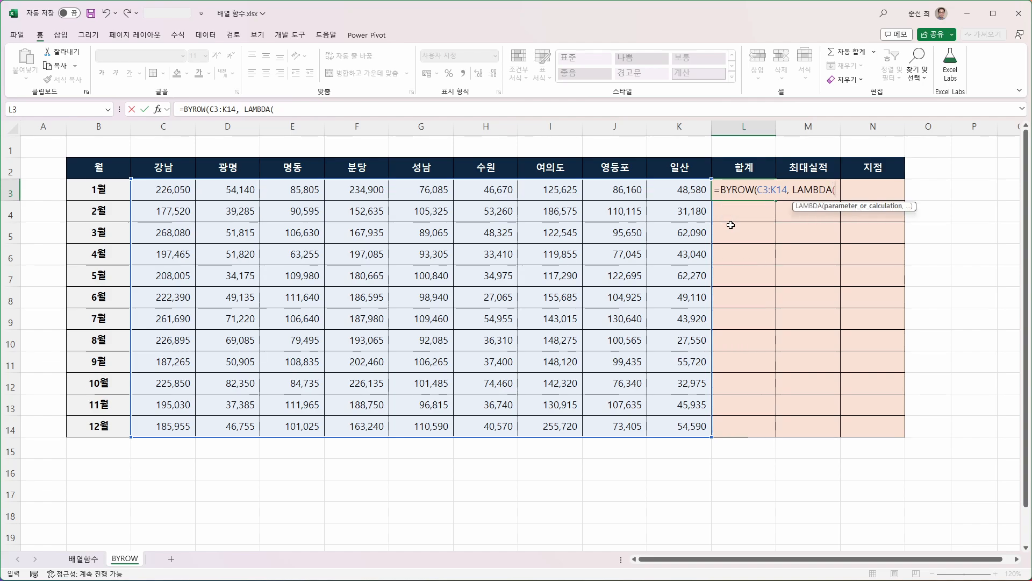
{"action": "type", "text": " r, S"}
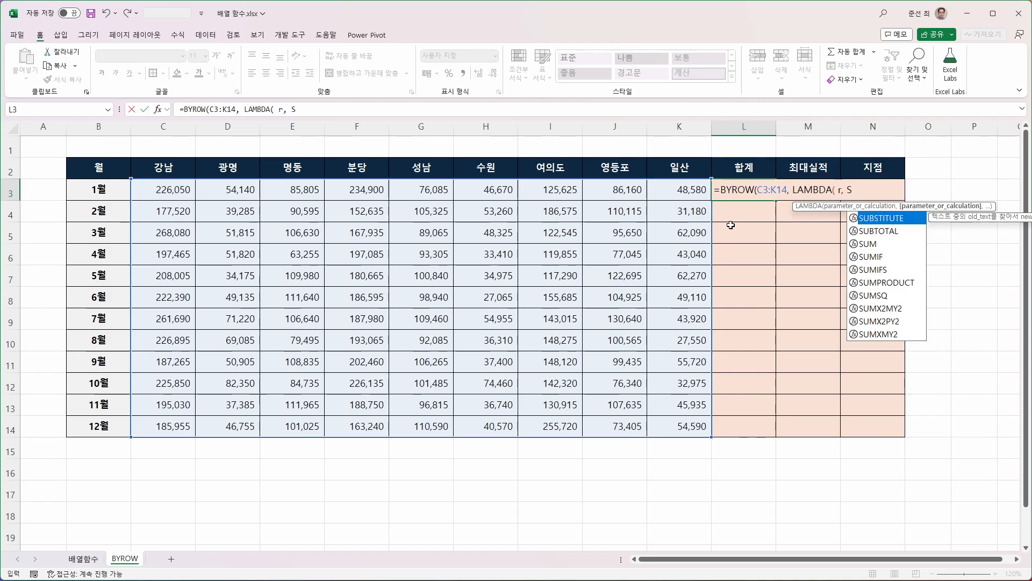
{"action": "type", "text": "UM(r"}
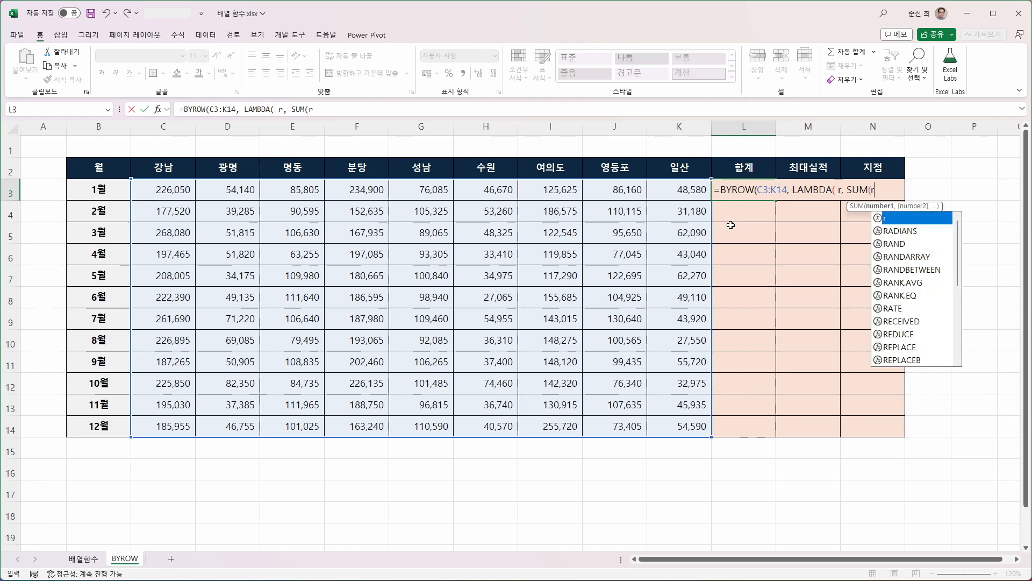
{"action": "type", "text": ")"}
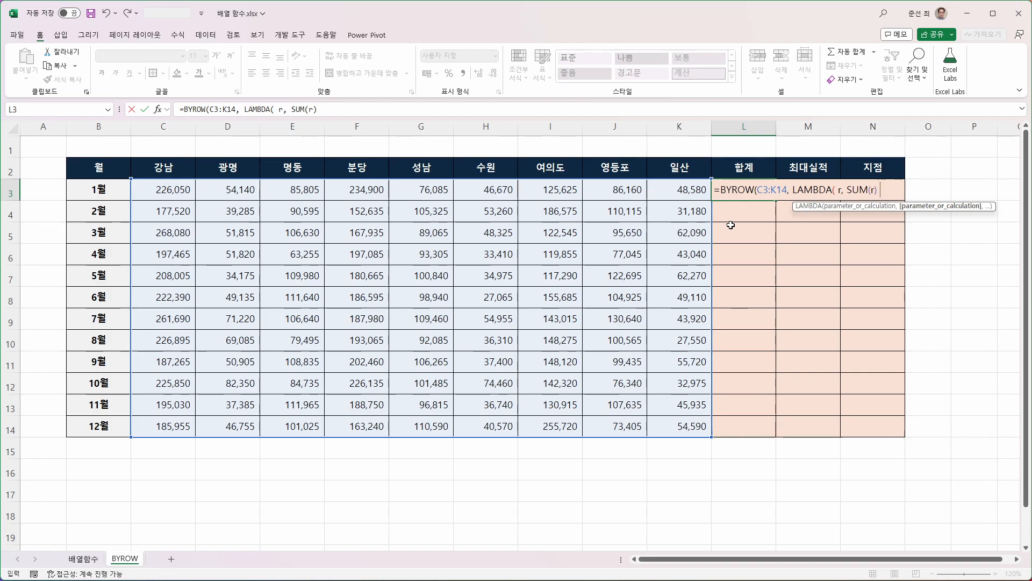
{"action": "type", "text": " )"}
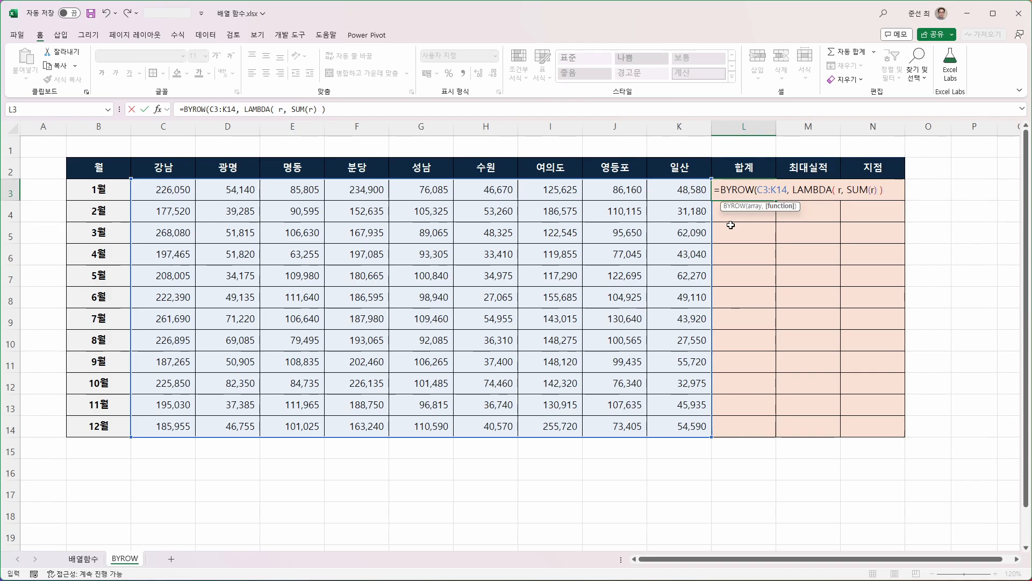
{"action": "type", "text": ")"}
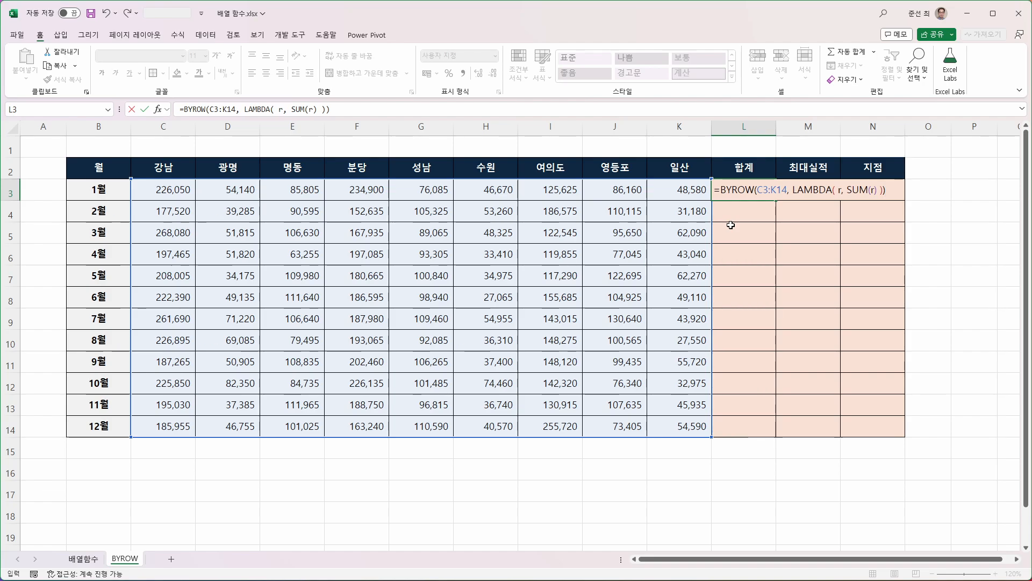
{"action": "key", "text": "Return"}
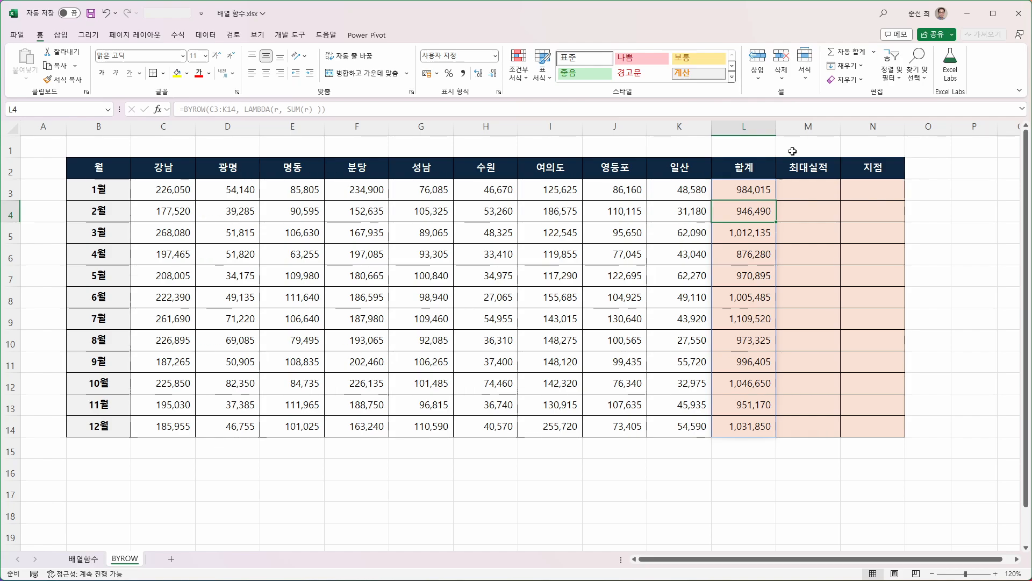
Start a BYROW formula in M3 under 최대실적 with C3:K14 as its array argument.
{"action": "left_click", "coordinate": [818, 195]}
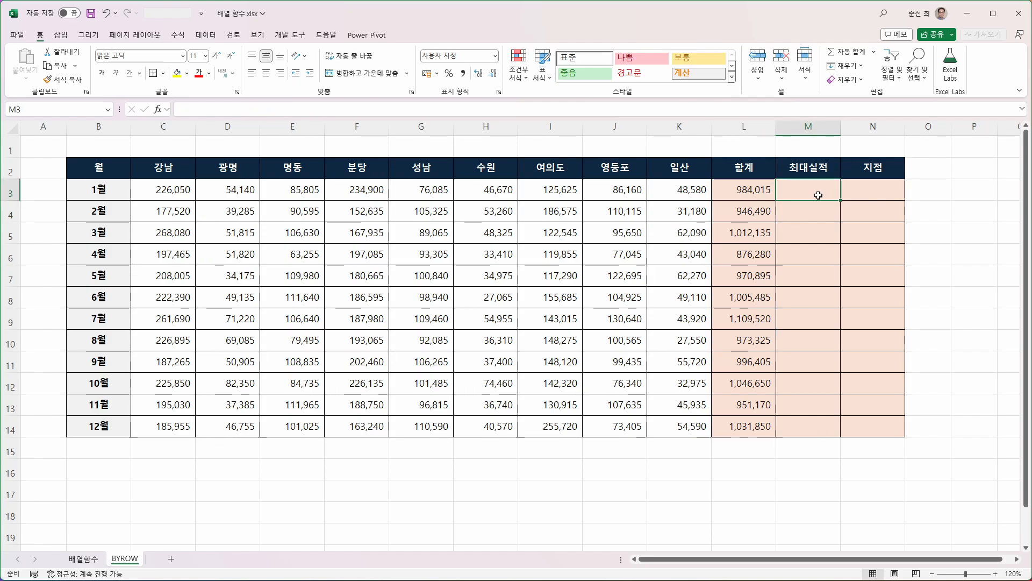
{"action": "type", "text": "=BY"}
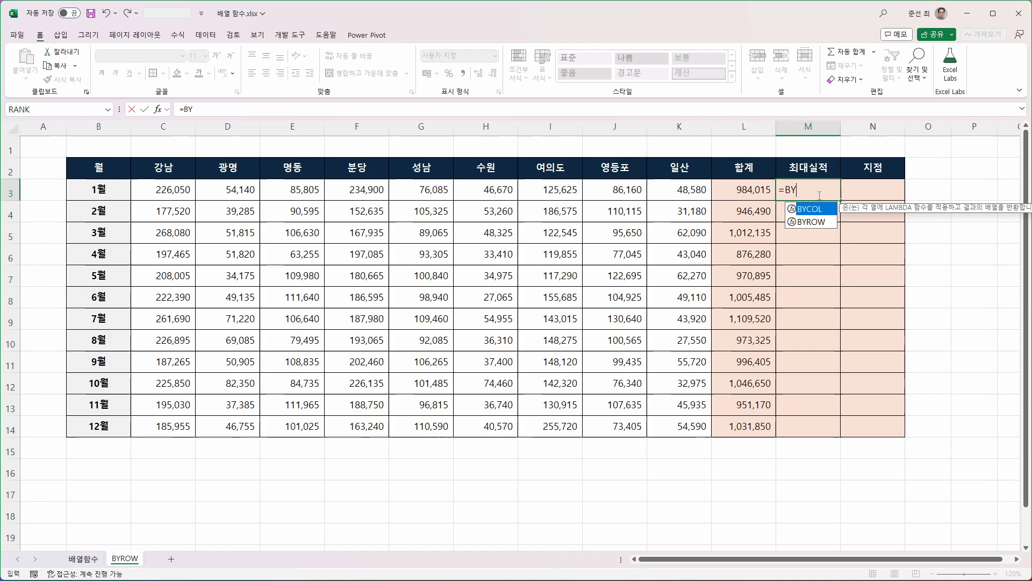
{"action": "type", "text": "ROW("}
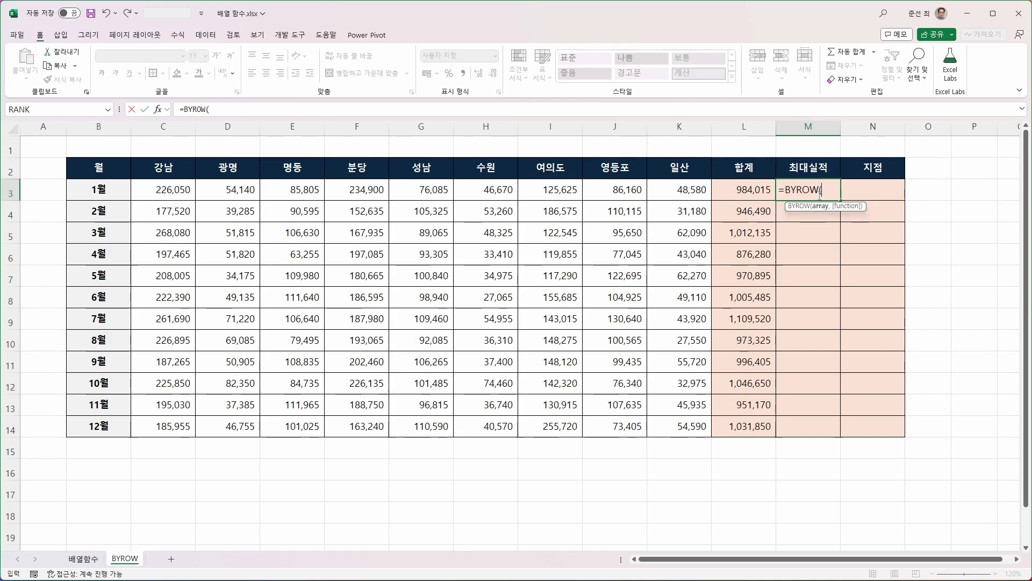
{"action": "left_click_drag", "start_coordinate": [181, 195], "coordinate": [675, 425]}
{"action": "type", "text": ","}
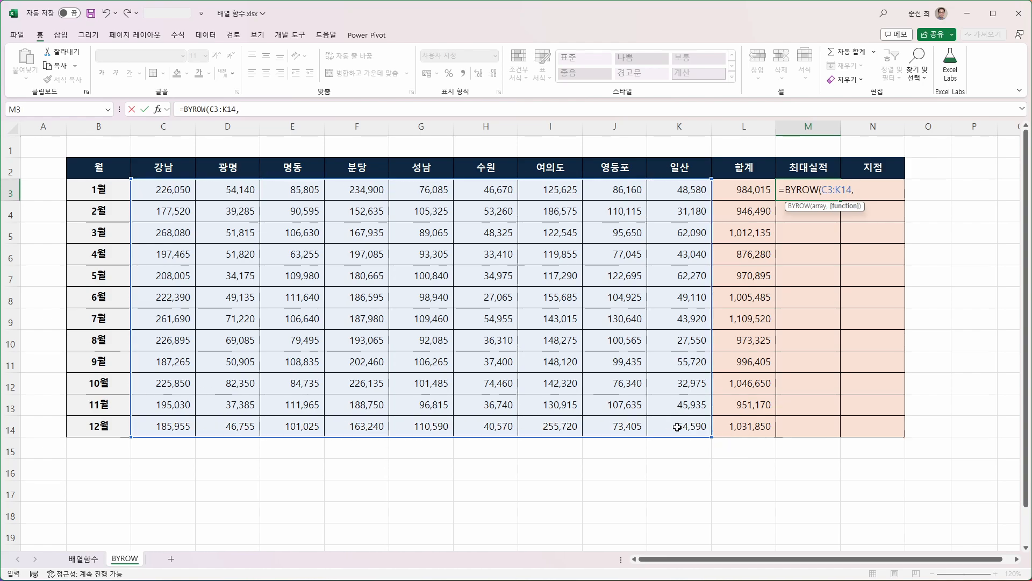
Complete the BYROW formula in M3 with LAMBDA( r, MAX(r) ) as its function and enter it.
{"action": "type", "text": " LAM"}
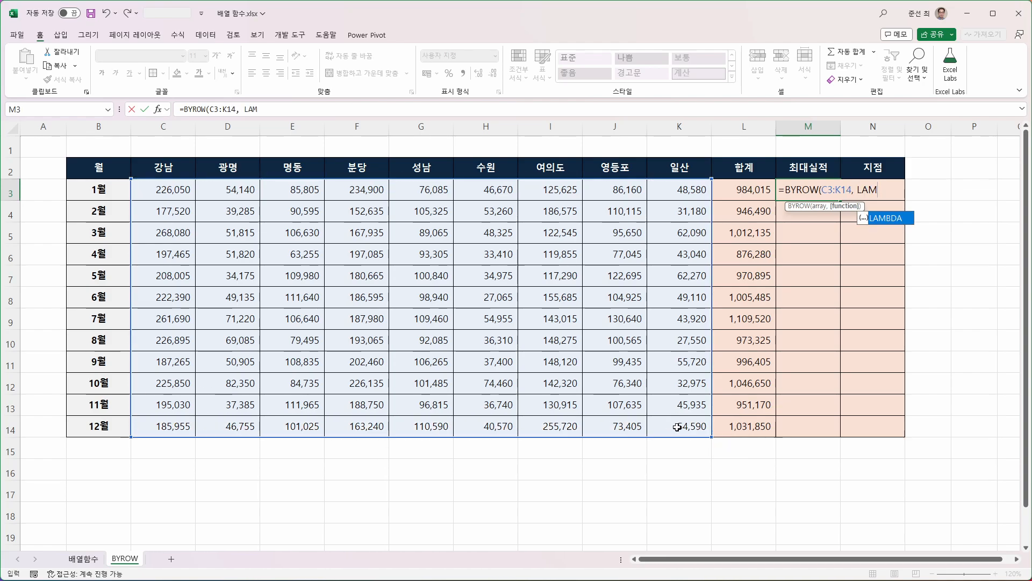
{"action": "key", "text": "Tab"}
{"action": "type", "text": "r"}
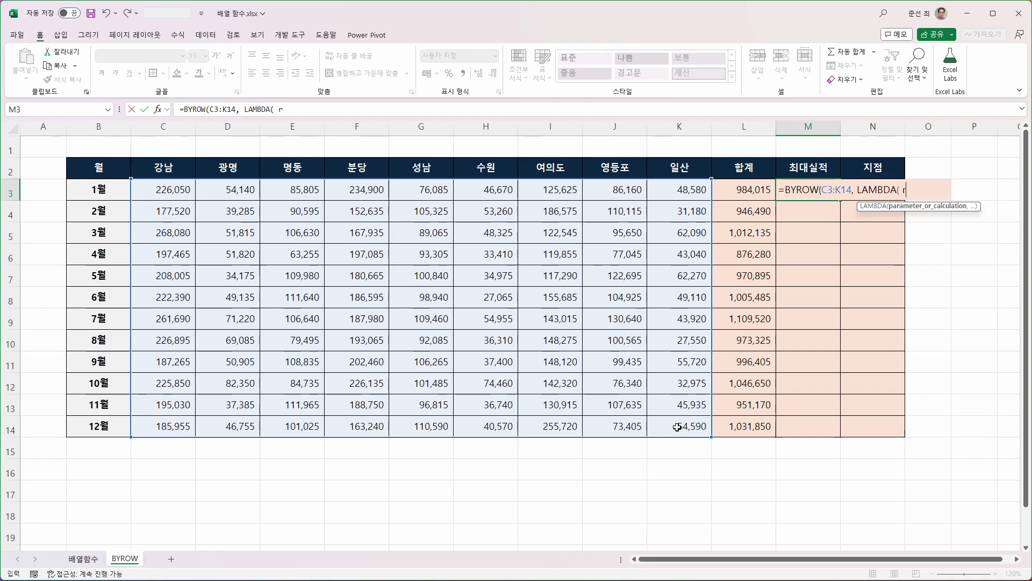
{"action": "type", "text": ", "}
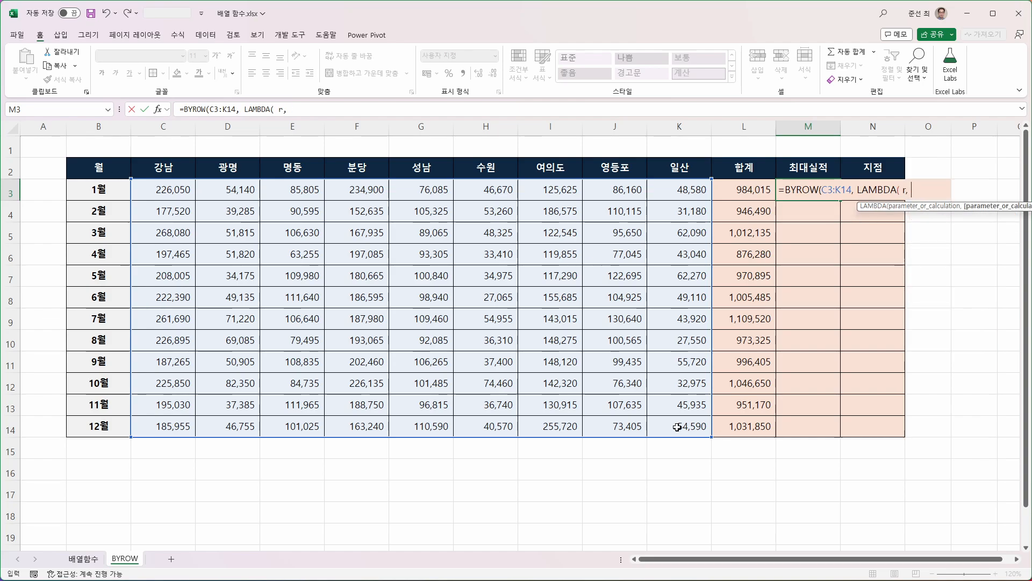
{"action": "type", "text": "MAX("}
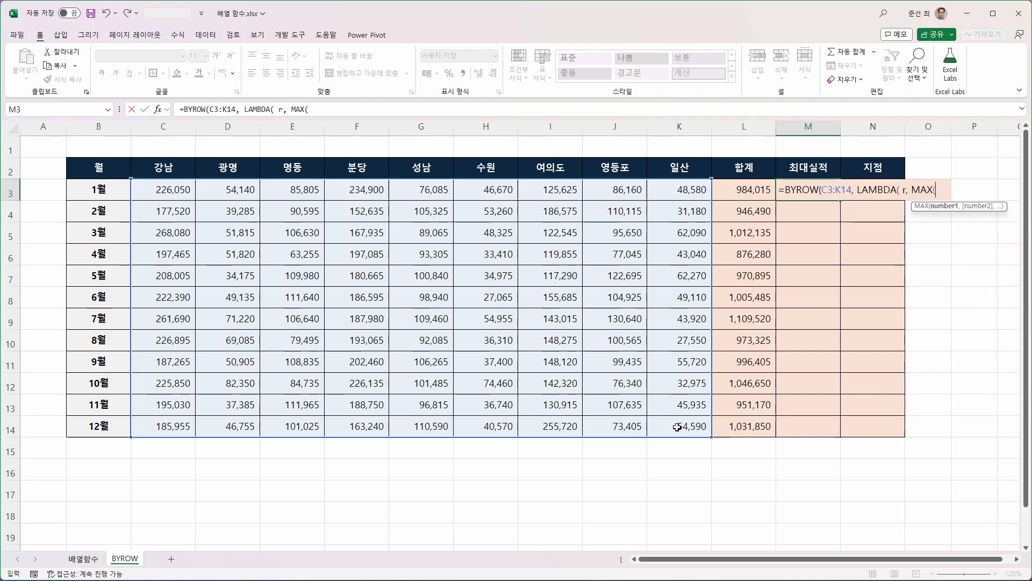
{"action": "type", "text": "r"}
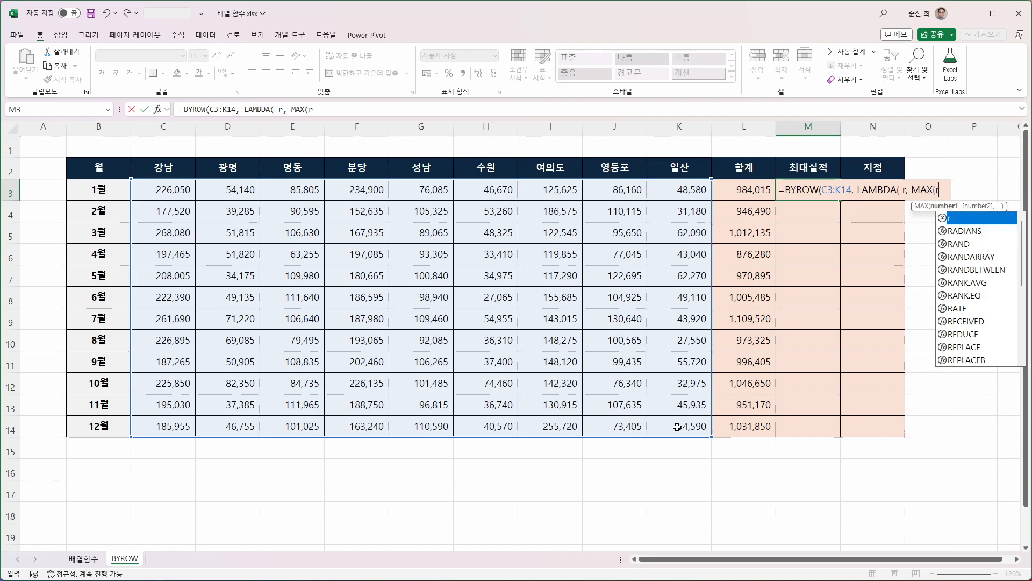
{"action": "type", "text": ") )"}
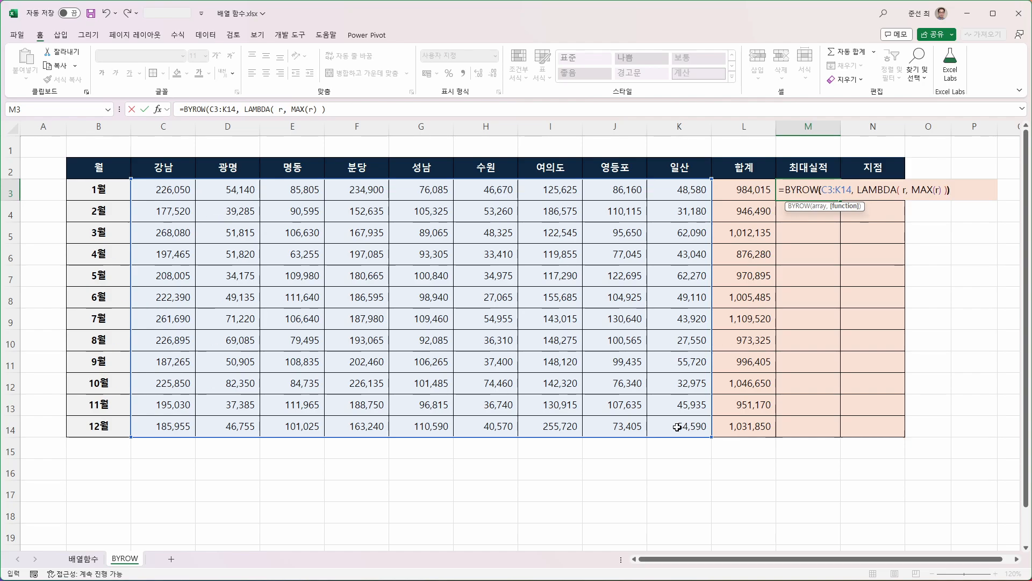
{"action": "type", "text": ")"}
{"action": "key", "text": "Return"}
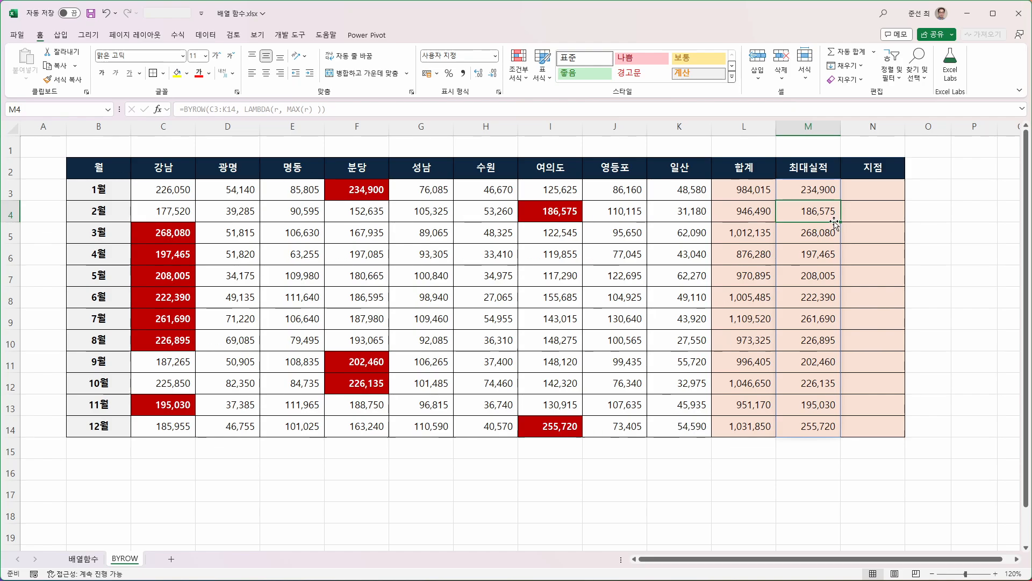
Clear the monthly results under 최대실적 in M3:M14.
{"action": "left_click", "coordinate": [867, 192]}
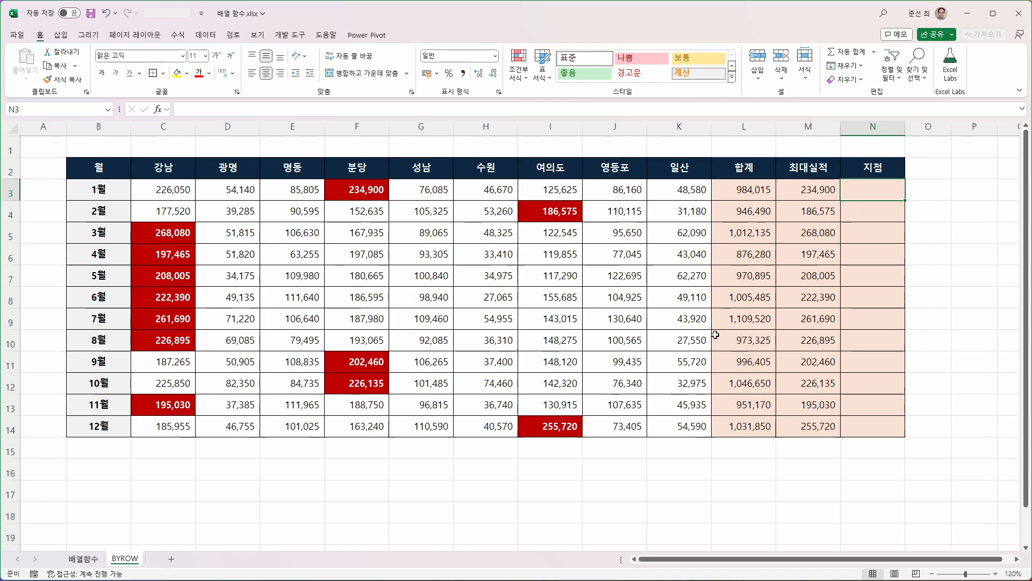
{"action": "left_click", "coordinate": [755, 195]}
{"action": "left_click", "coordinate": [803, 192]}
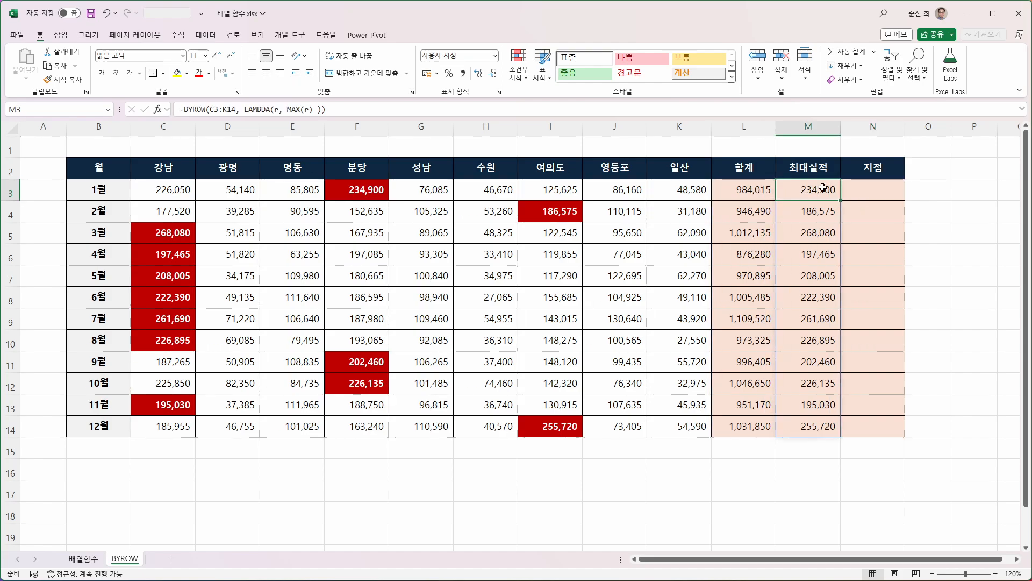
{"action": "left_click", "coordinate": [869, 188]}
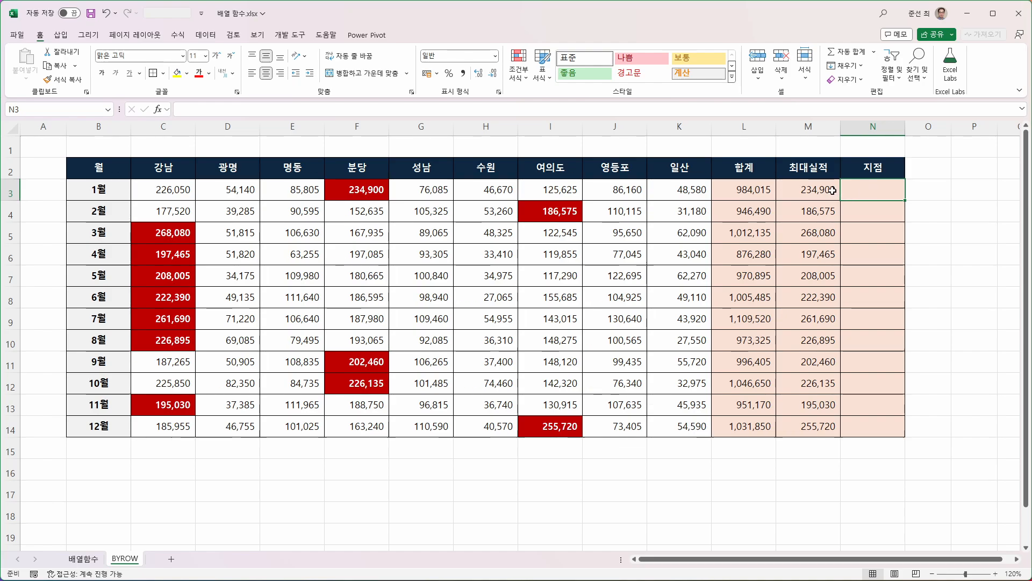
{"action": "left_click_drag", "start_coordinate": [832, 190], "coordinate": [835, 433]}
{"action": "key", "text": "Delete"}
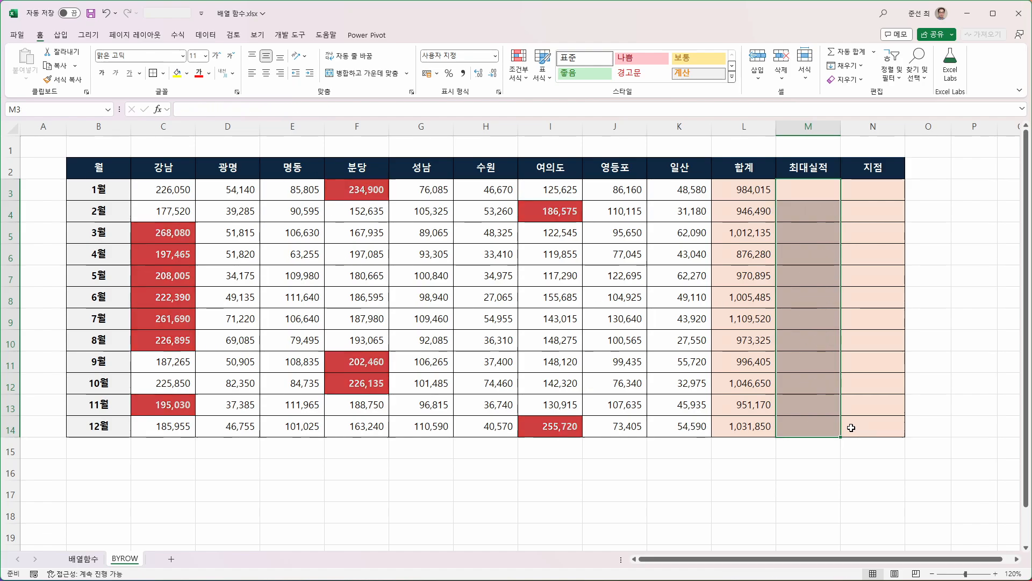
Try to add MAX(r) as a further LAMBDA argument after SUM(r) in the BYROW formula in L3.
{"action": "double_click", "coordinate": [755, 189]}
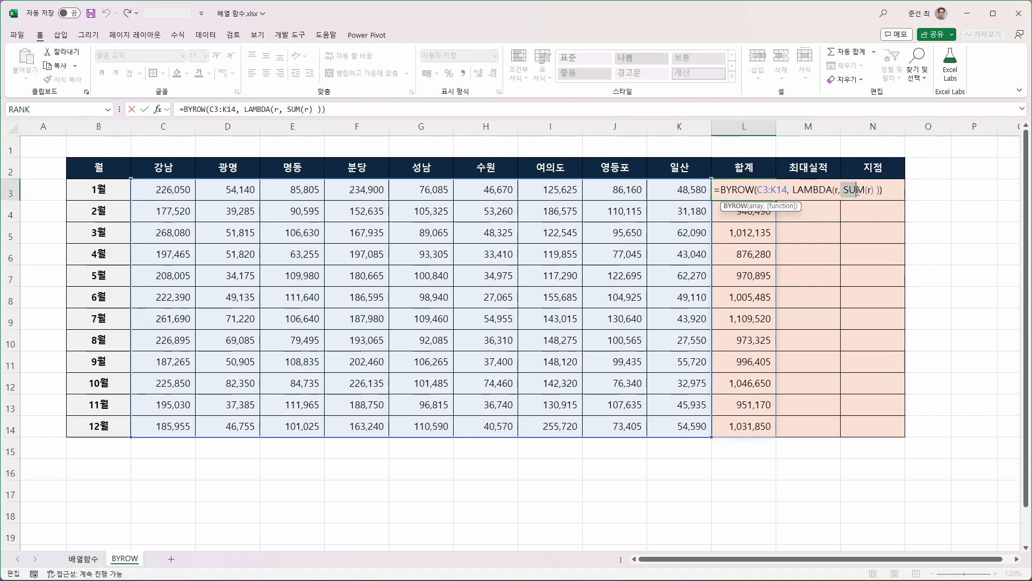
{"action": "left_click", "coordinate": [874, 192]}
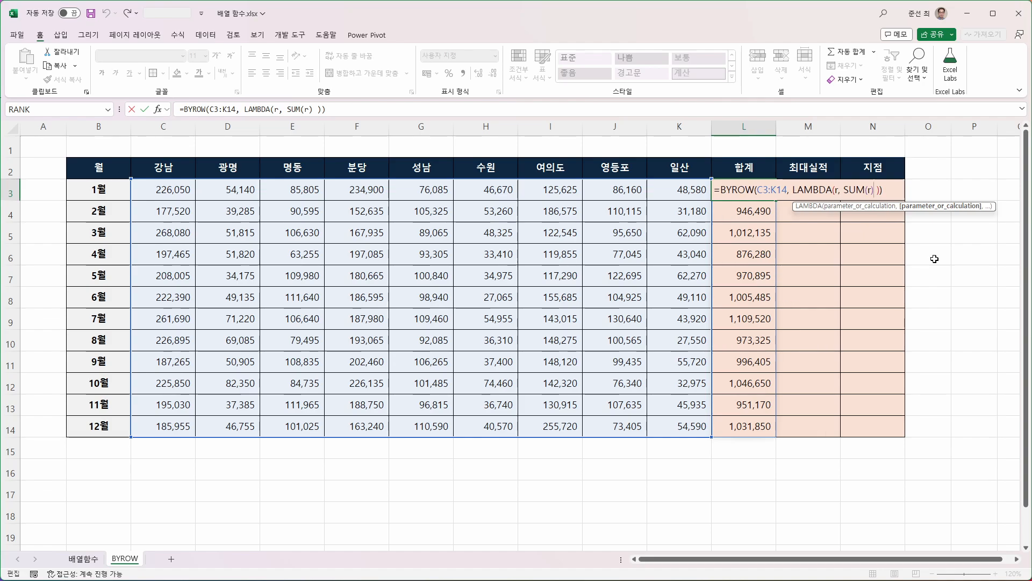
{"action": "type", "text": ", "}
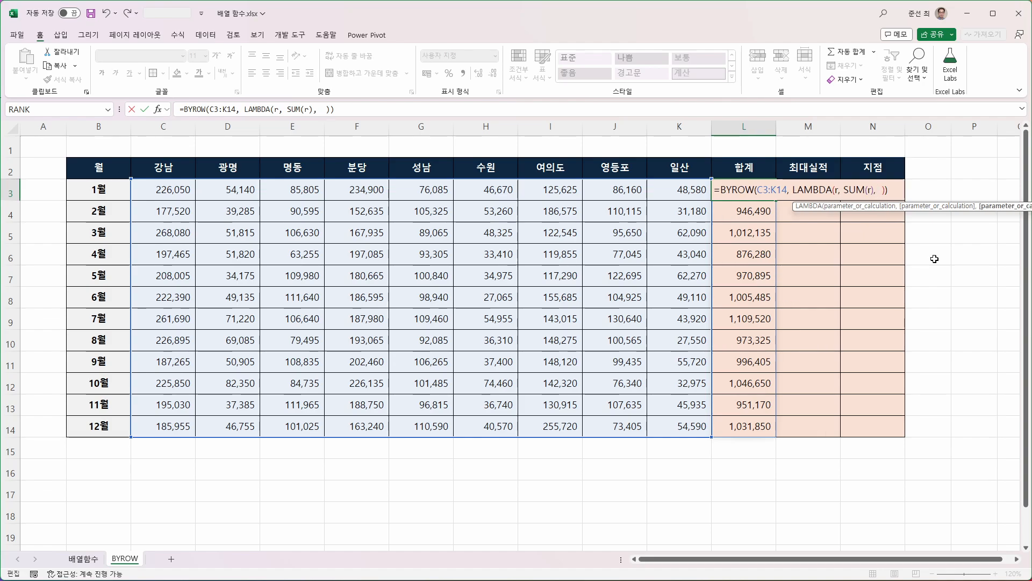
{"action": "type", "text": "MAX("}
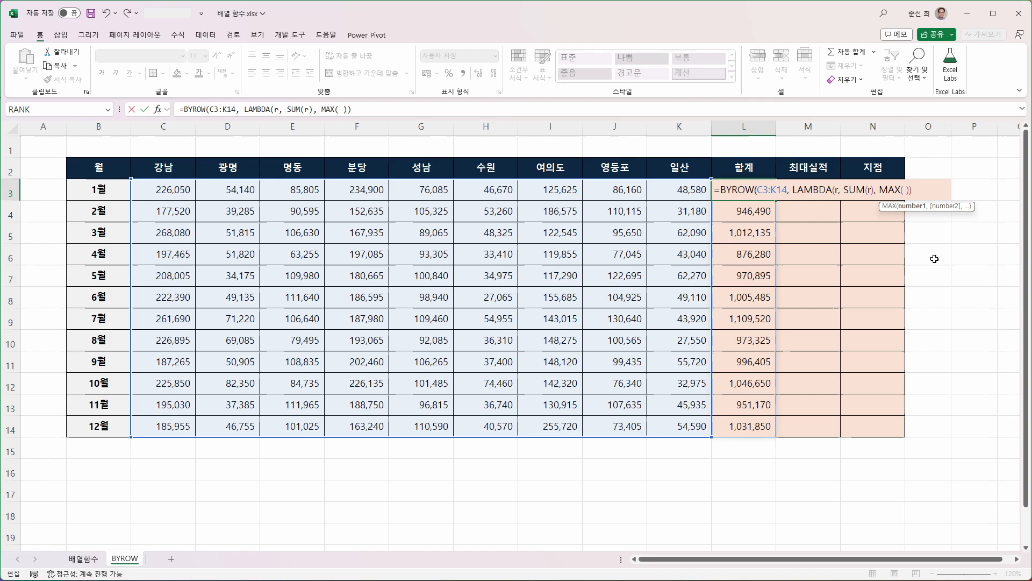
{"action": "type", "text": "r)"}
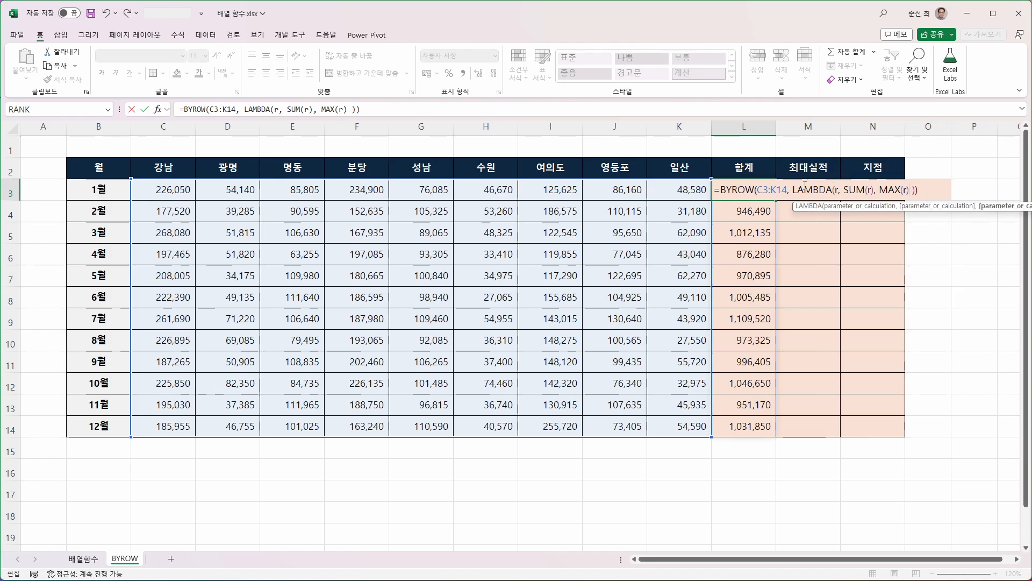
Try to wrap SUM(r) and MAX(r) in HSTACK inside the LAMBDA in L3 and enter the formula.
{"action": "left_click_drag", "start_coordinate": [855, 191], "coordinate": [876, 189]}
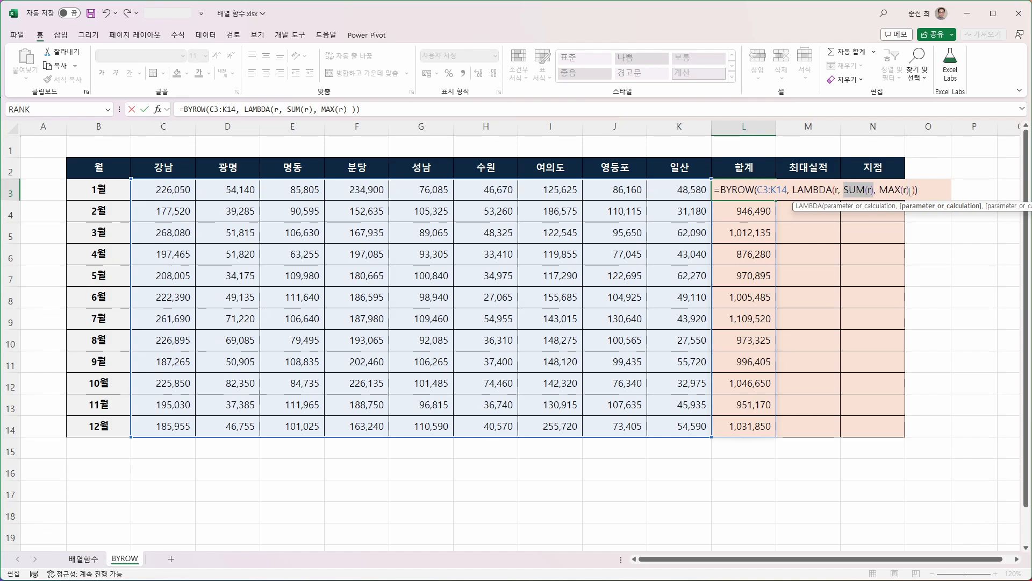
{"action": "key", "text": "Left"}
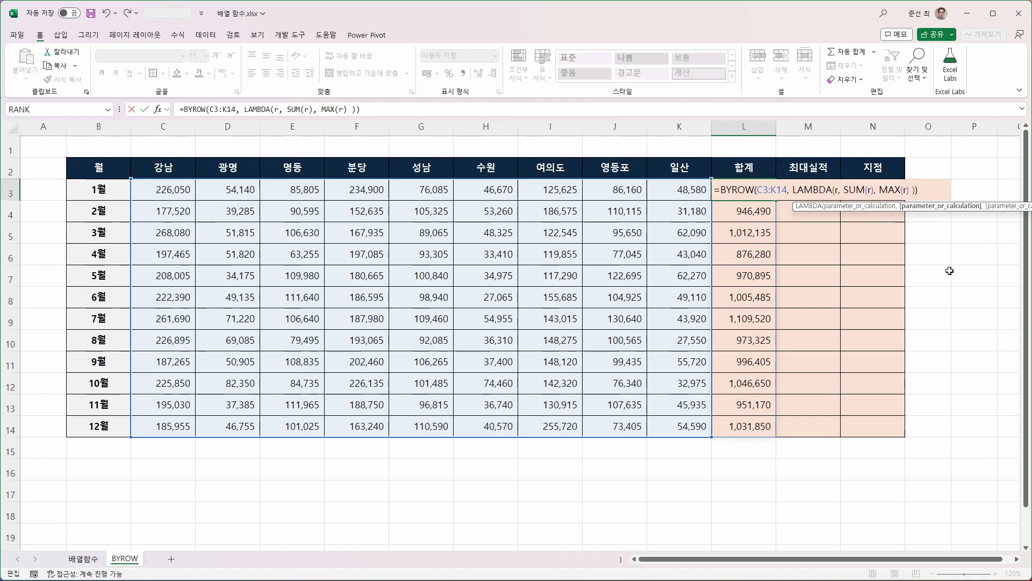
{"action": "type", "text": "H"}
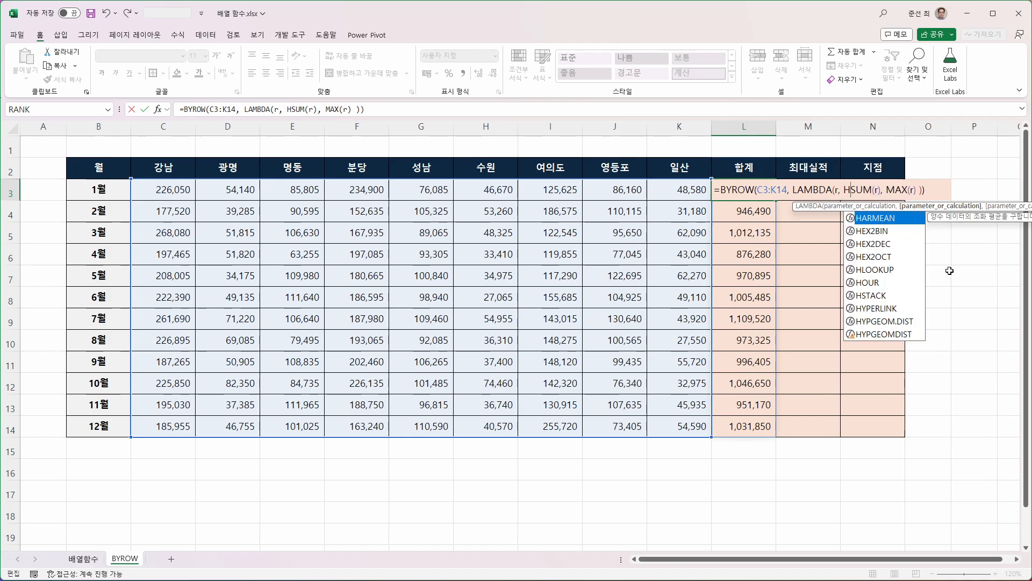
{"action": "type", "text": "STACK("}
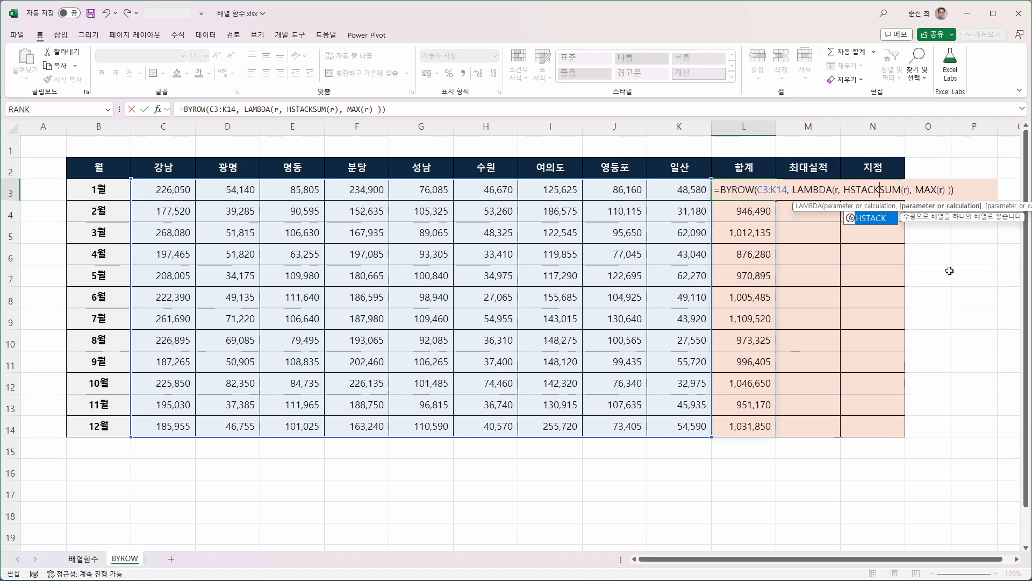
{"action": "key", "text": "Right"}
{"action": "key", "text": "Right"}
{"action": "key", "text": "Right"}
{"action": "key", "text": "Right"}
{"action": "key", "text": "Right"}
{"action": "key", "text": "Right"}
{"action": "key", "text": "Right"}
{"action": "key", "text": "Right"}
{"action": "key", "text": "Right"}
{"action": "key", "text": "Right"}
{"action": "key", "text": "Right"}
{"action": "key", "text": "Right"}
{"action": "key", "text": "Right"}
{"action": "key", "text": "Right"}
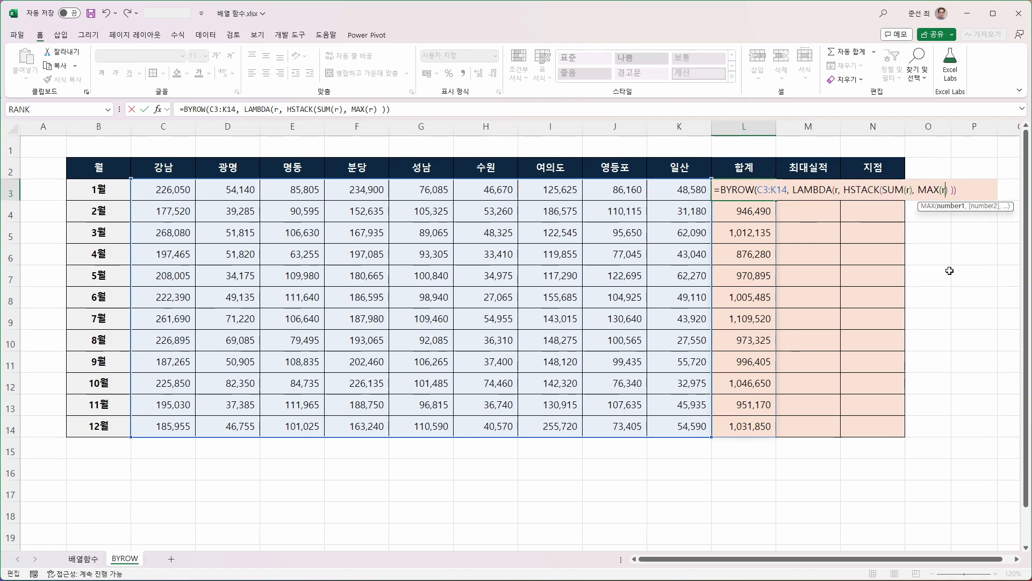
{"action": "type", "text": ")"}
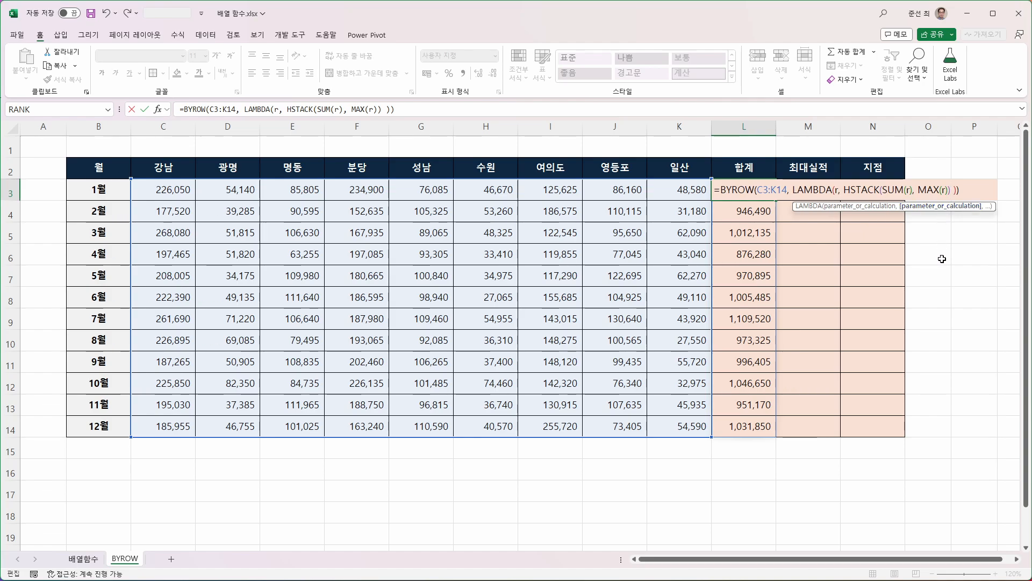
{"action": "key", "text": "Return"}
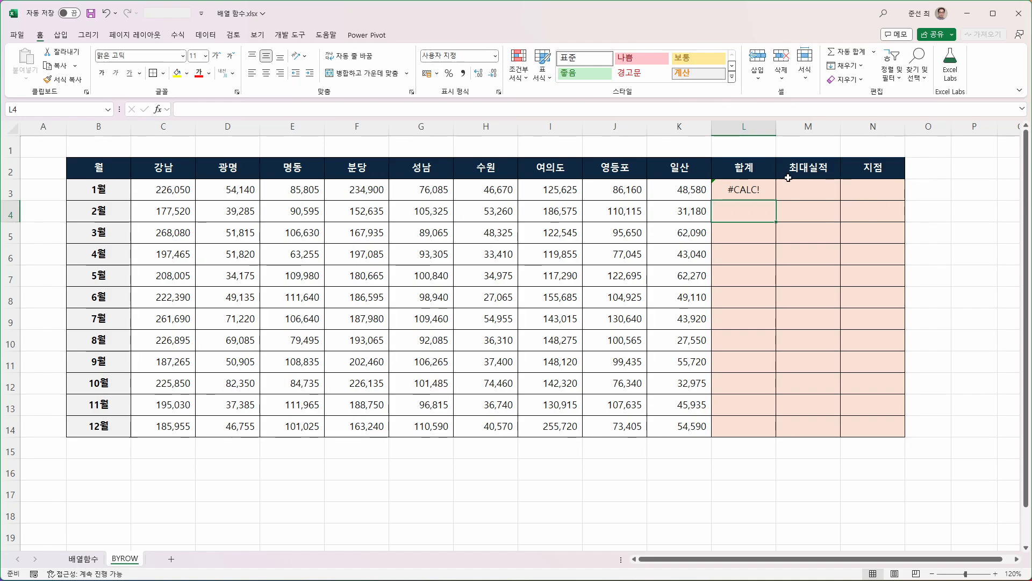
Remove the HSTACK wrapper and the MAX(r) argument from the LAMBDA in the L3 formula.
{"action": "double_click", "coordinate": [754, 191]}
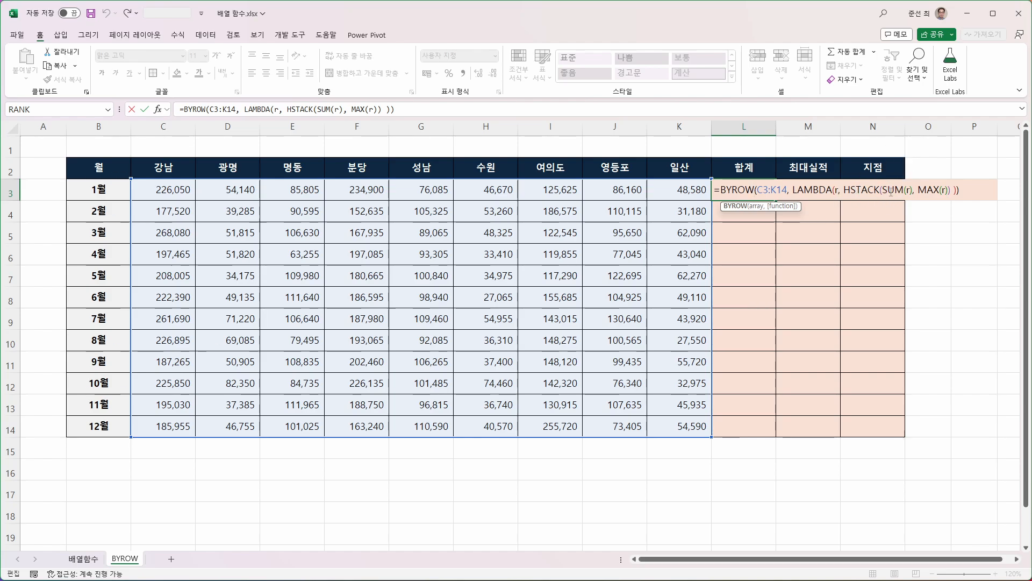
{"action": "left_click", "coordinate": [920, 189]}
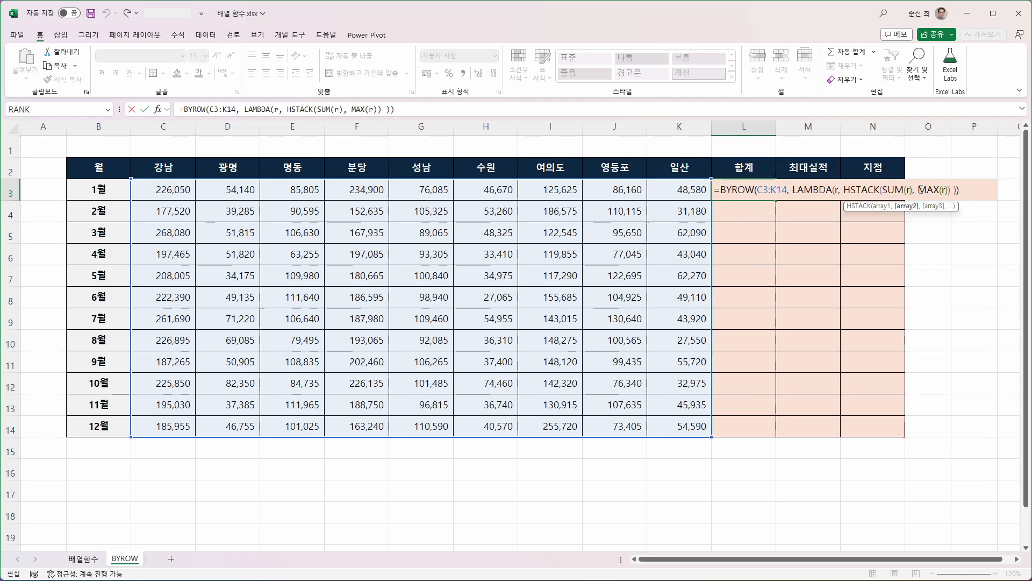
{"action": "left_click_drag", "start_coordinate": [921, 189], "coordinate": [974, 189]}
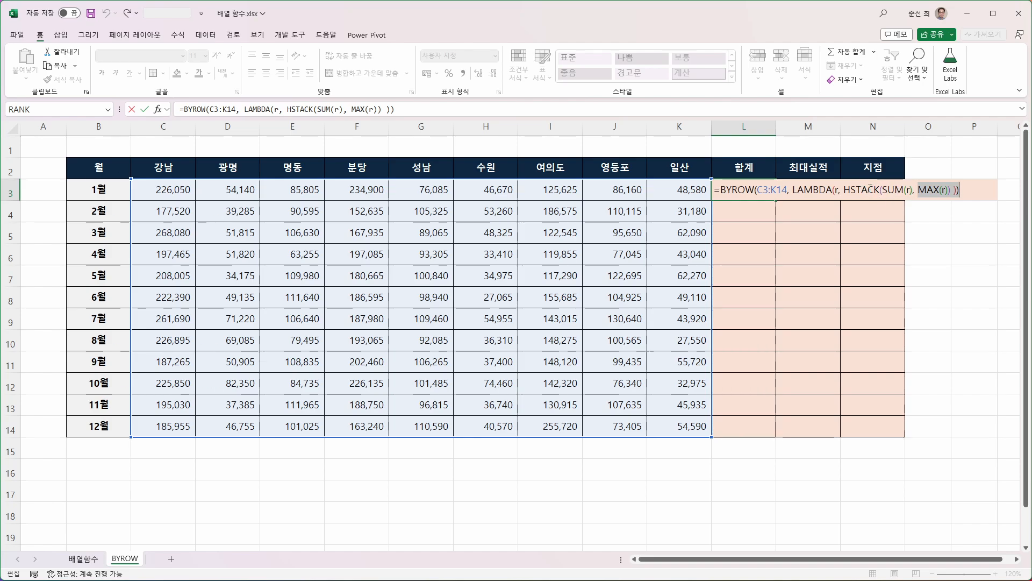
{"action": "left_click_drag", "start_coordinate": [844, 189], "coordinate": [885, 189]}
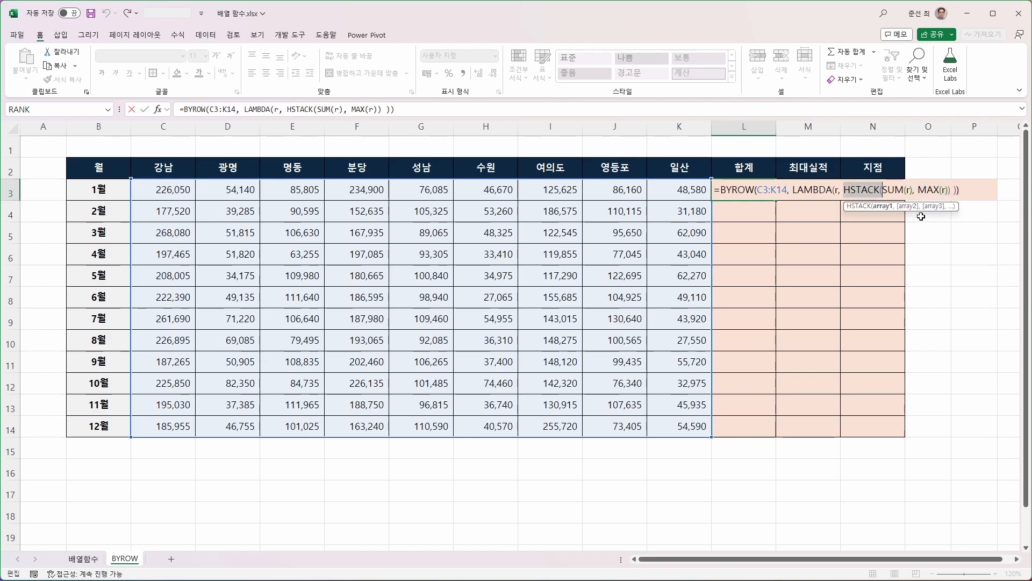
{"action": "key", "text": "Delete"}
{"action": "key", "text": "Right"}
{"action": "key", "text": "Right"}
{"action": "key", "text": "Right"}
{"action": "key", "text": "Right"}
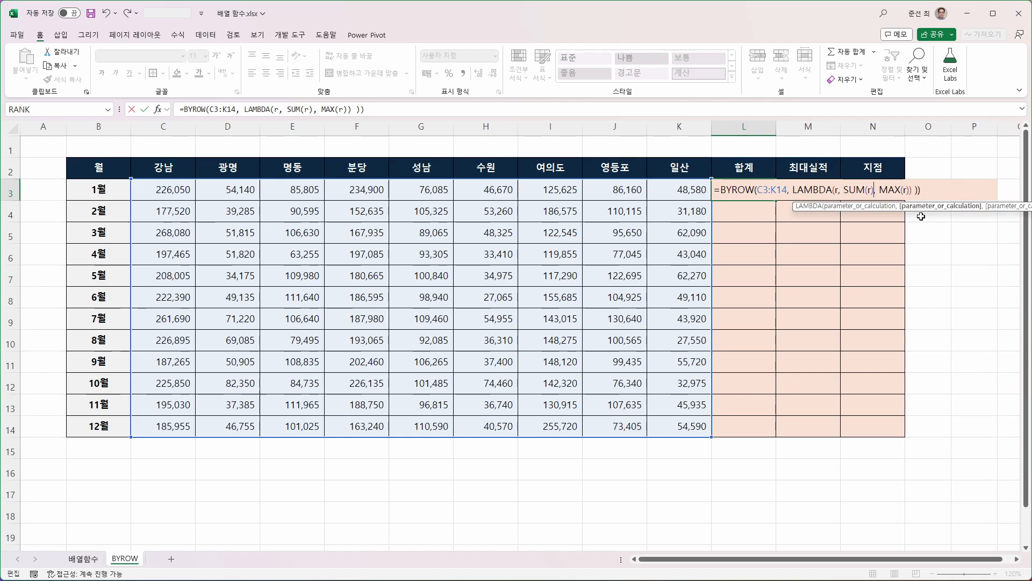
{"action": "key", "text": "shift+Right"}
{"action": "key", "text": "shift+Right"}
{"action": "key", "text": "shift+Right"}
{"action": "key", "text": "shift+Right"}
{"action": "key", "text": "shift+Right"}
{"action": "key", "text": "shift+Right"}
{"action": "key", "text": "shift+Right"}
{"action": "key", "text": "shift+Right"}
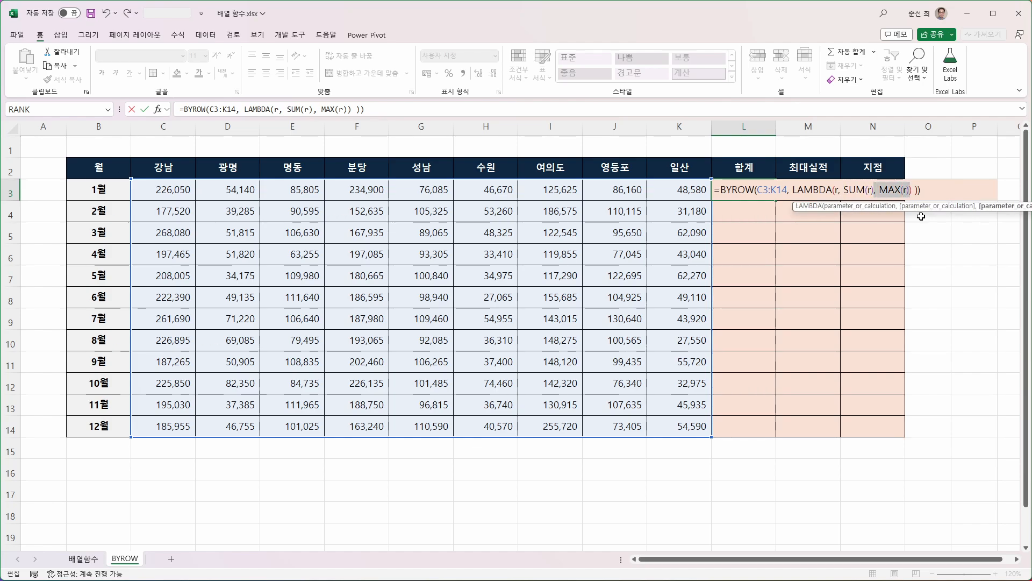
{"action": "key", "text": "Delete"}
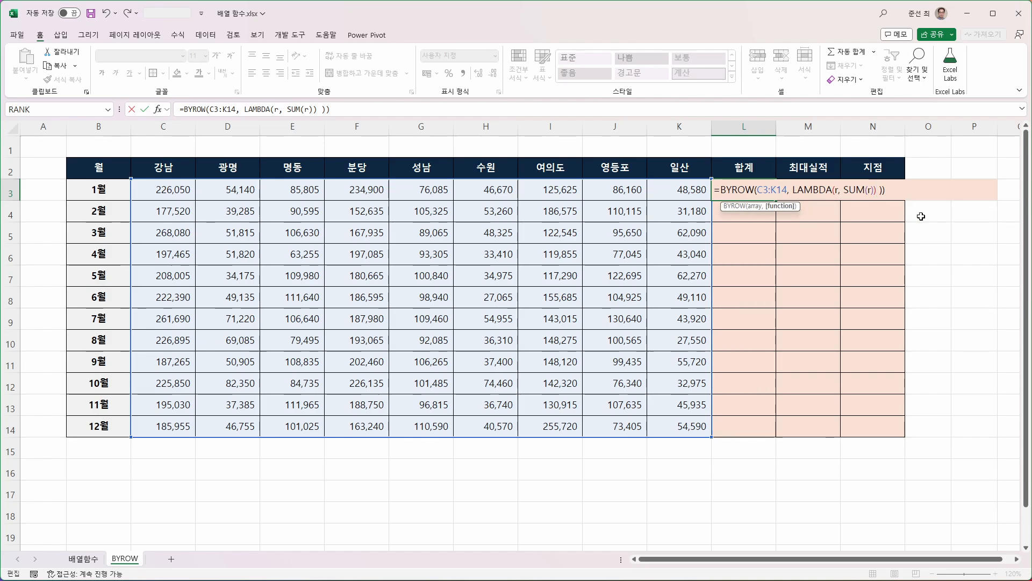
Delete the surplus closing parenthesis in L3 and enter =BYROW(C3:K14, LAMBDA(r, SUM(r) )).
{"action": "key", "text": "Left"}
{"action": "key", "text": "Right"}
{"action": "key", "text": "Right"}
{"action": "key", "text": "Right"}
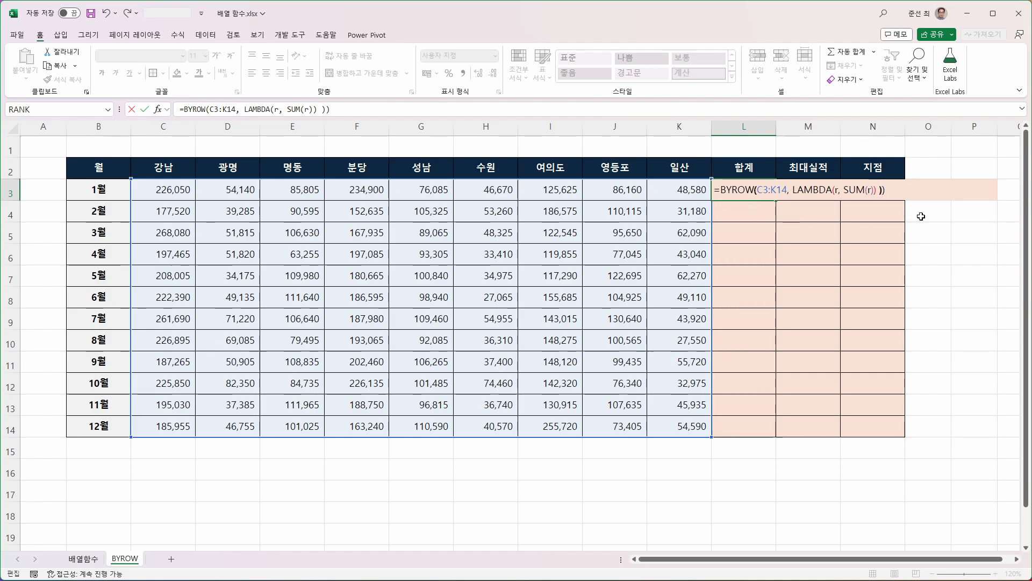
{"action": "key", "text": "BackSpace"}
{"action": "key", "text": "Right"}
{"action": "key", "text": "Right"}
{"action": "key", "text": "Right"}
{"action": "key", "text": "Return"}
{"action": "left_click", "coordinate": [752, 190]}
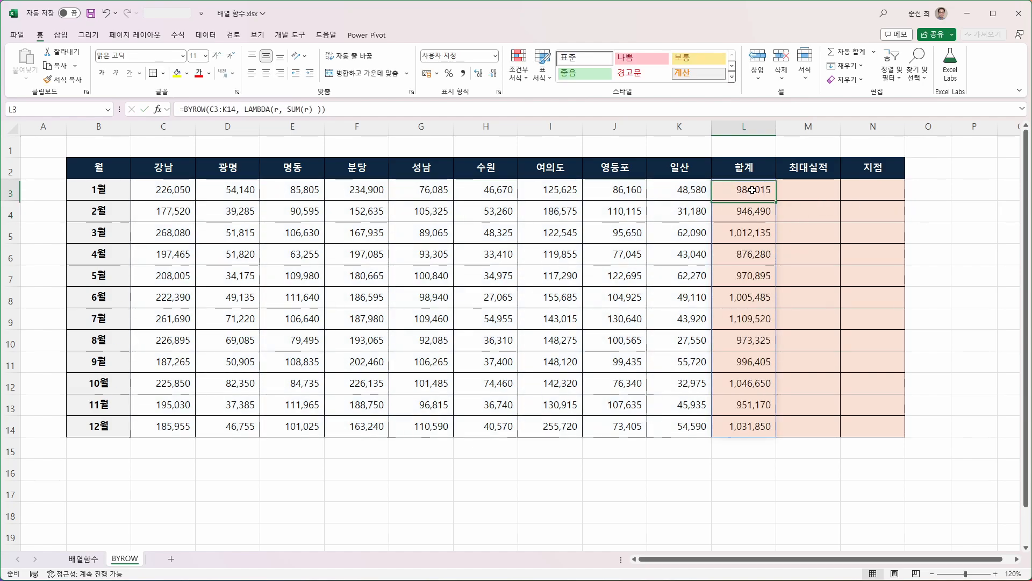
Enlarge the formula editing area and duplicate L3's BYROW expression, without the equals sign, onto a second line of the formula.
{"action": "double_click", "coordinate": [752, 190]}
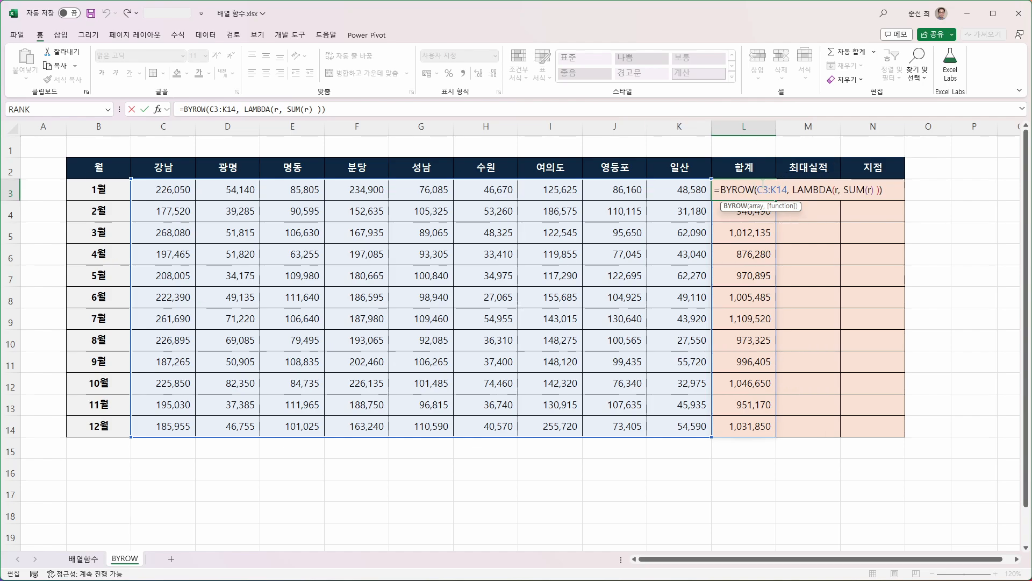
{"action": "key", "text": "Escape"}
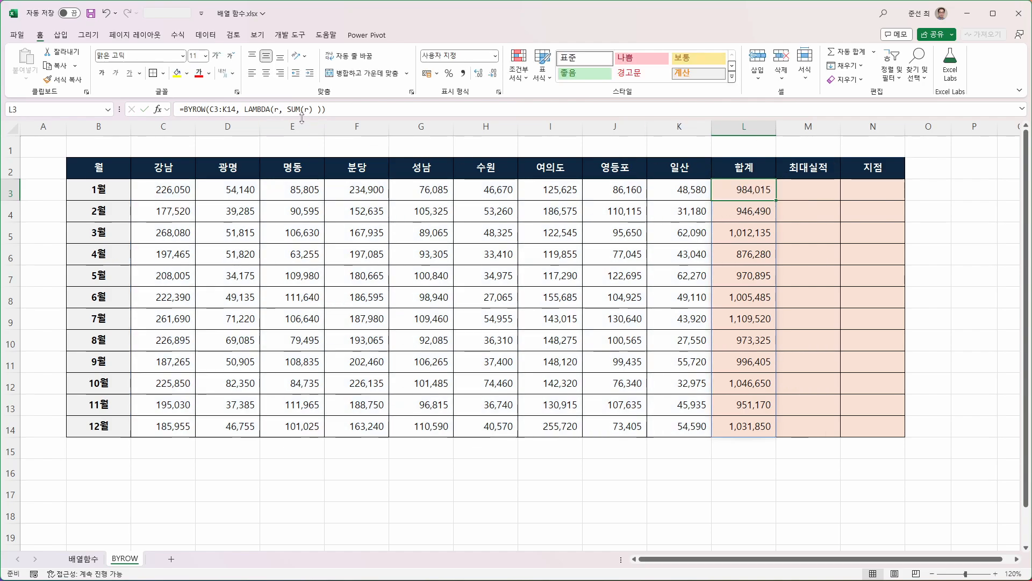
{"action": "left_click_drag", "start_coordinate": [340, 119], "coordinate": [341, 156]}
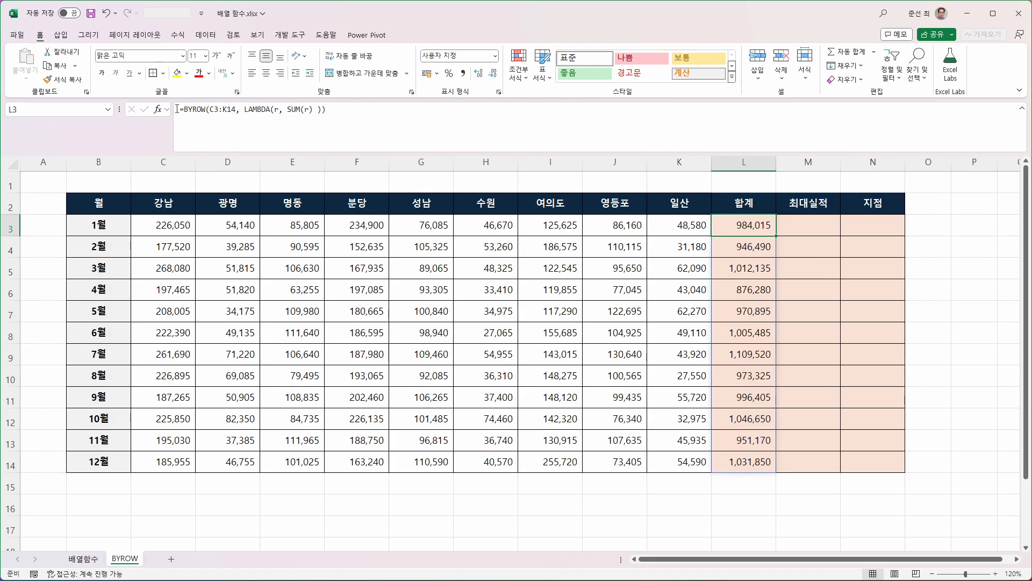
{"action": "left_click_drag", "start_coordinate": [183, 109], "coordinate": [373, 112]}
{"action": "key", "text": "ctrl+c"}
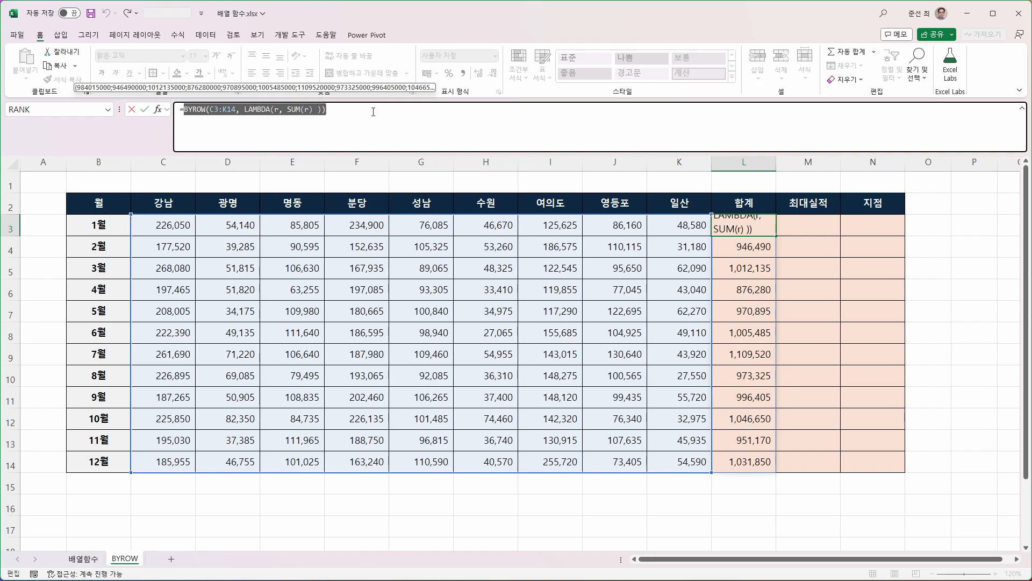
{"action": "left_click", "coordinate": [364, 103]}
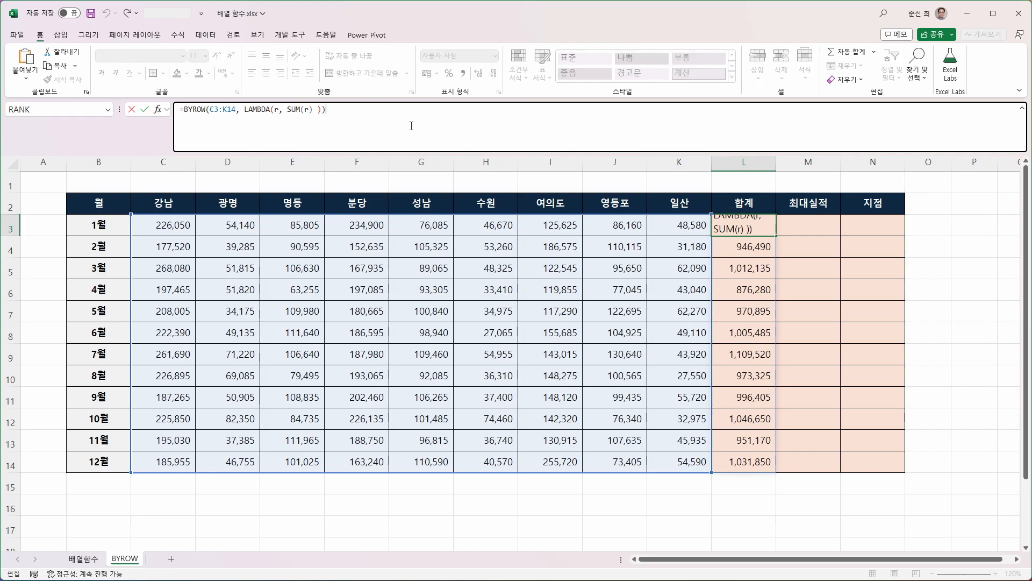
{"action": "key", "text": "alt+Return"}
{"action": "key", "text": "ctrl+v"}
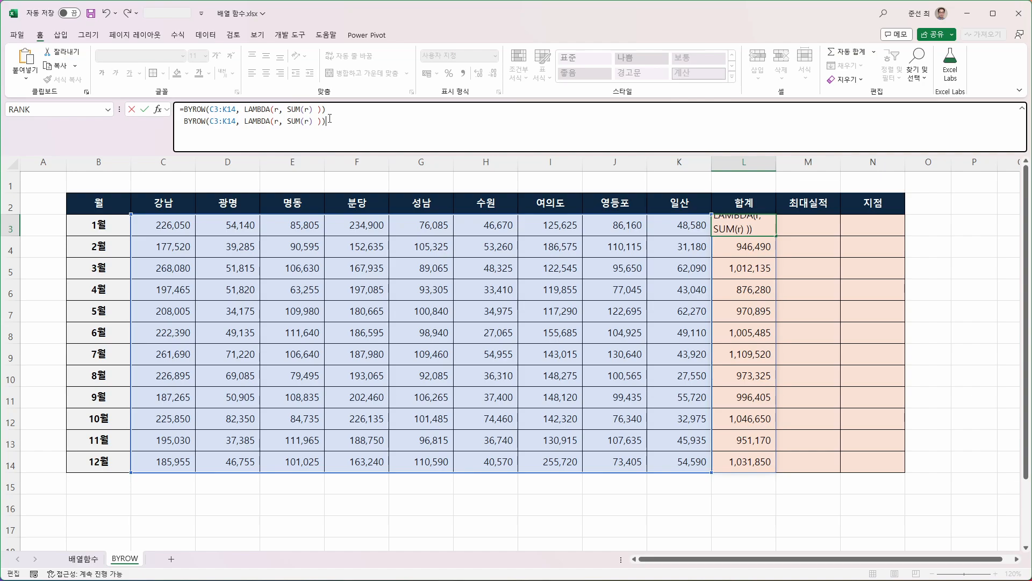
Replace SUM with MAX in the second-line BYROW expression of L3 and check both expressions' results.
{"action": "left_click", "coordinate": [299, 121]}
{"action": "key", "text": "BackSpace"}
{"action": "key", "text": "BackSpace"}
{"action": "key", "text": "BackSpace"}
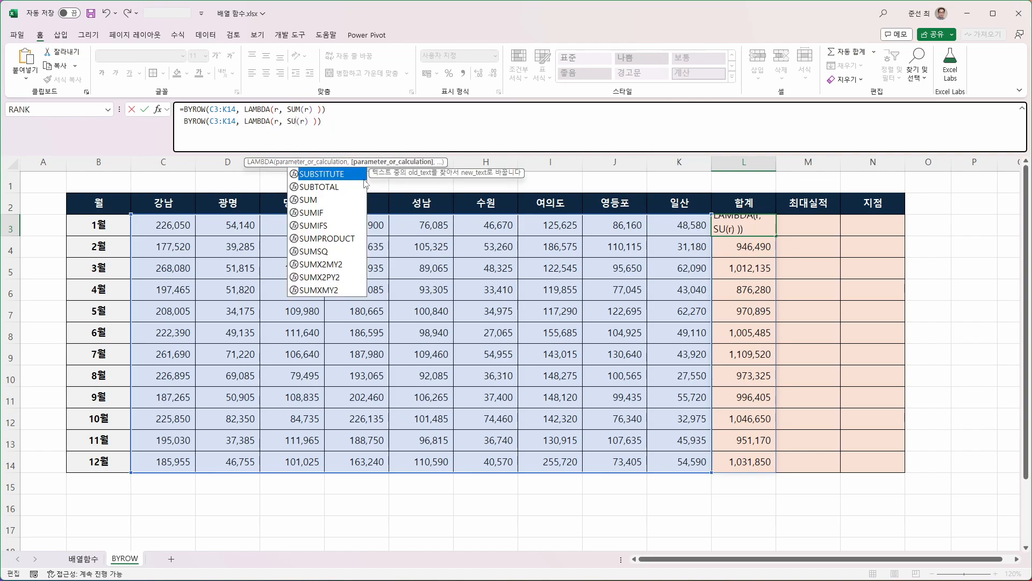
{"action": "type", "text": "MAX"}
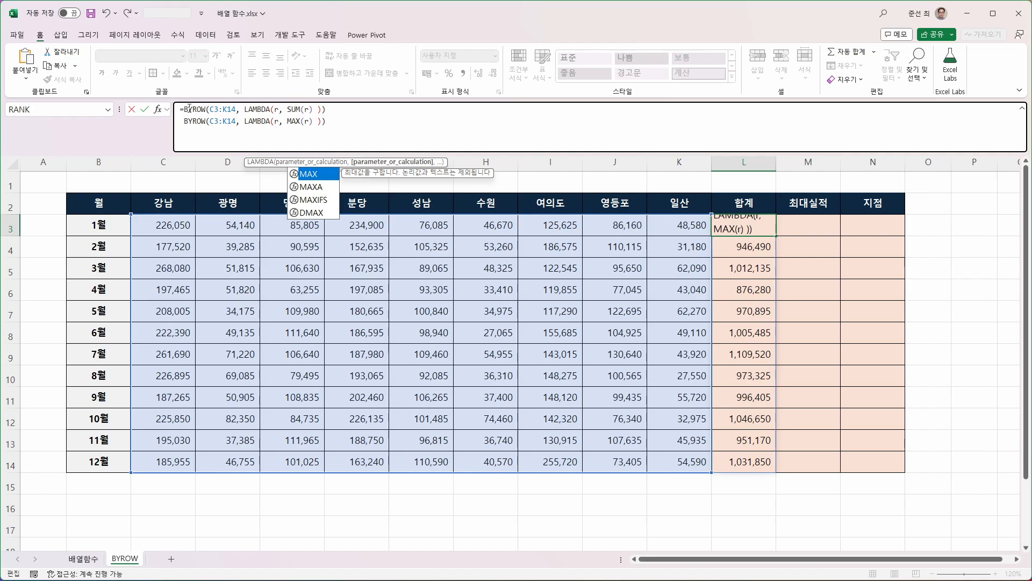
{"action": "left_click_drag", "start_coordinate": [184, 109], "coordinate": [326, 109]}
{"action": "key", "text": "ctrl+c"}
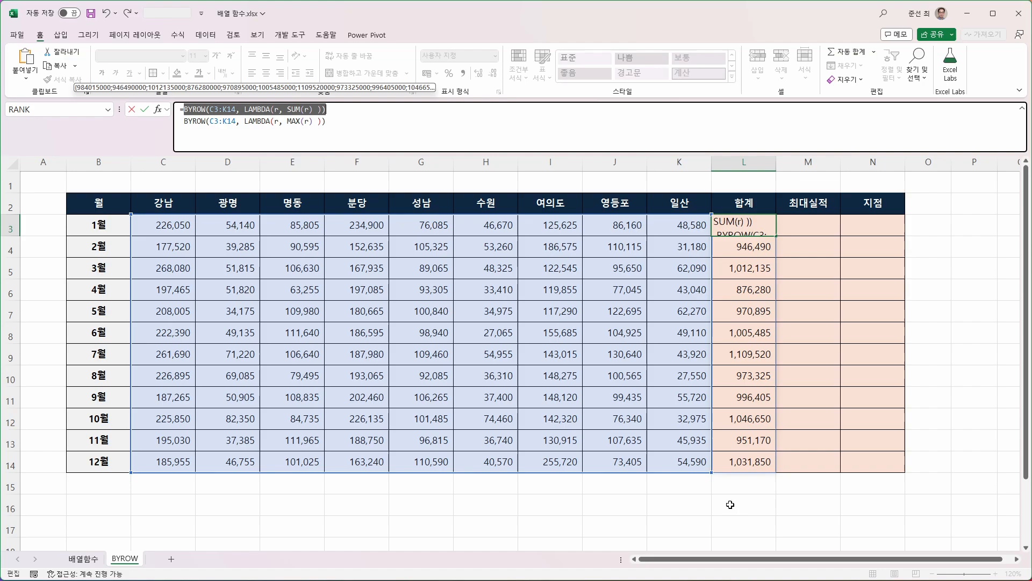
{"action": "left_click_drag", "start_coordinate": [184, 121], "coordinate": [326, 121]}
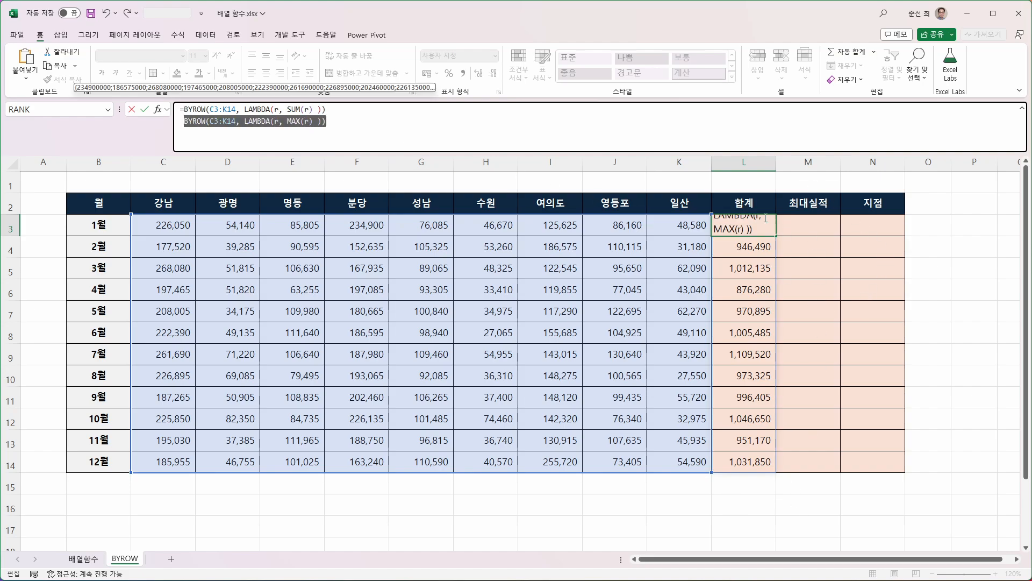
Move the first BYROW expression in L3 onto its own line and insert HSTACK( after the equals sign.
{"action": "left_click", "coordinate": [184, 109]}
{"action": "key", "text": "alt+Return"}
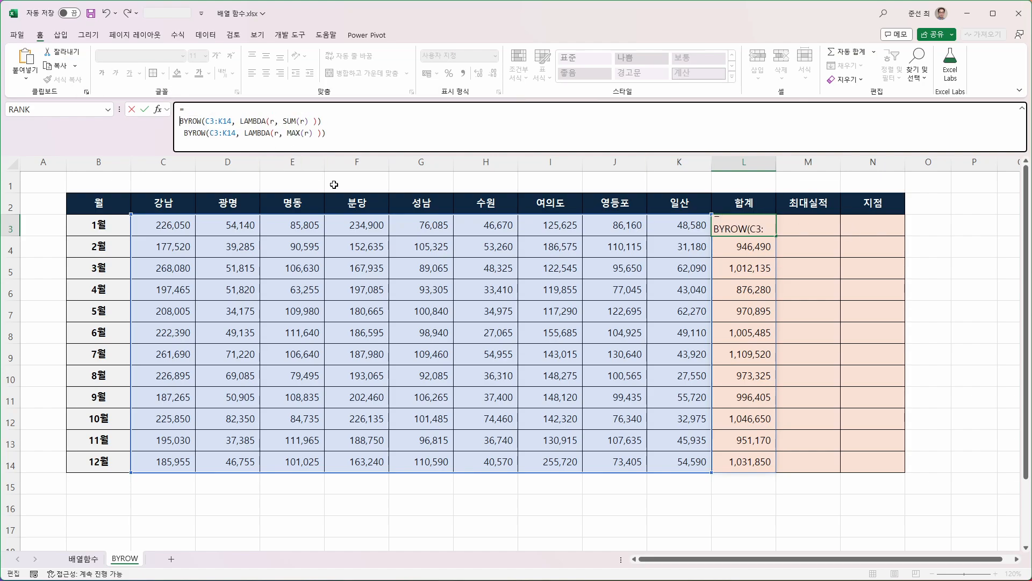
{"action": "key", "text": "Up"}
{"action": "type", "text": "H"}
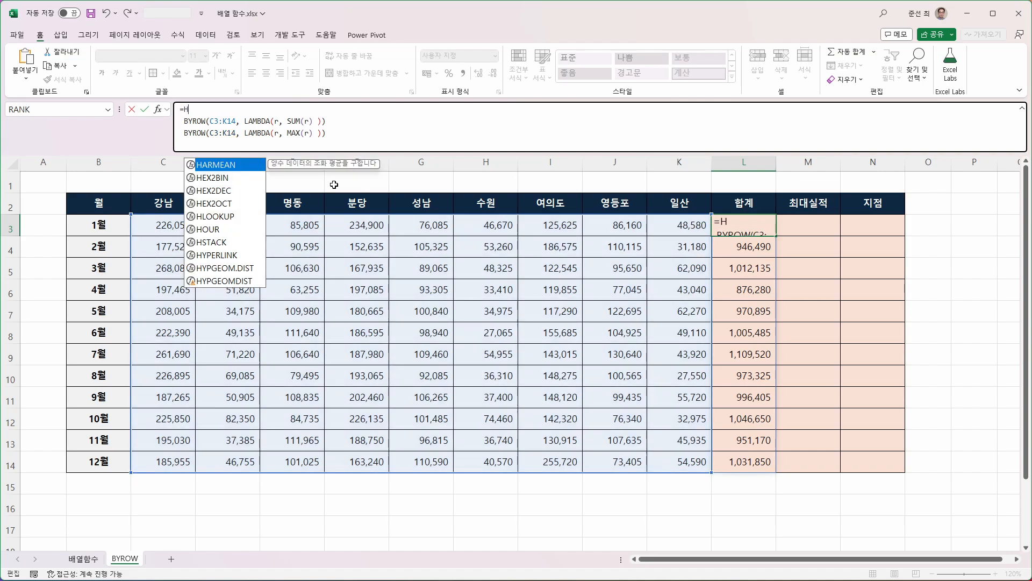
{"action": "type", "text": "STA"}
{"action": "key", "text": "Tab"}
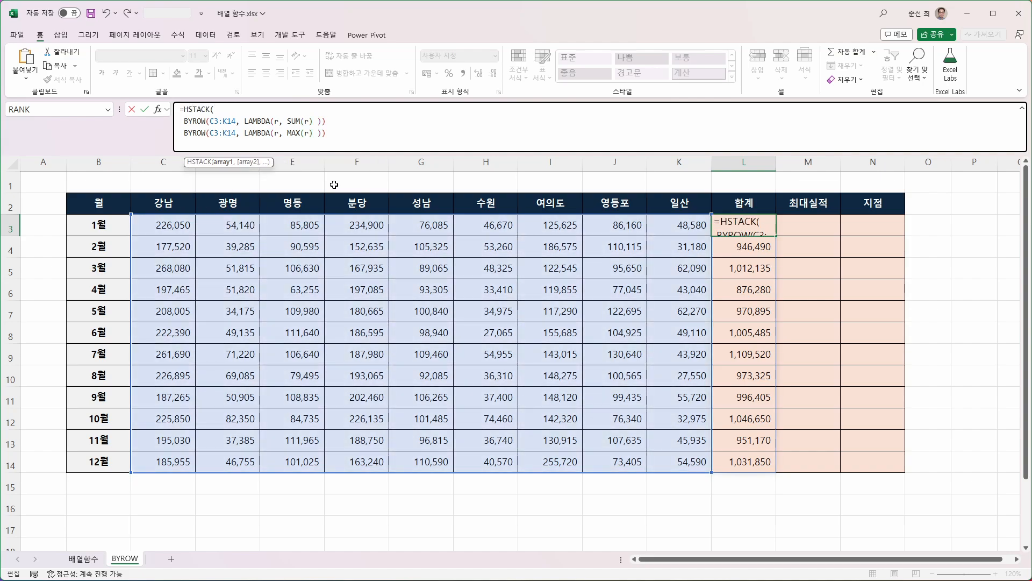
{"action": "key", "text": "Down"}
{"action": "key", "text": "Down"}
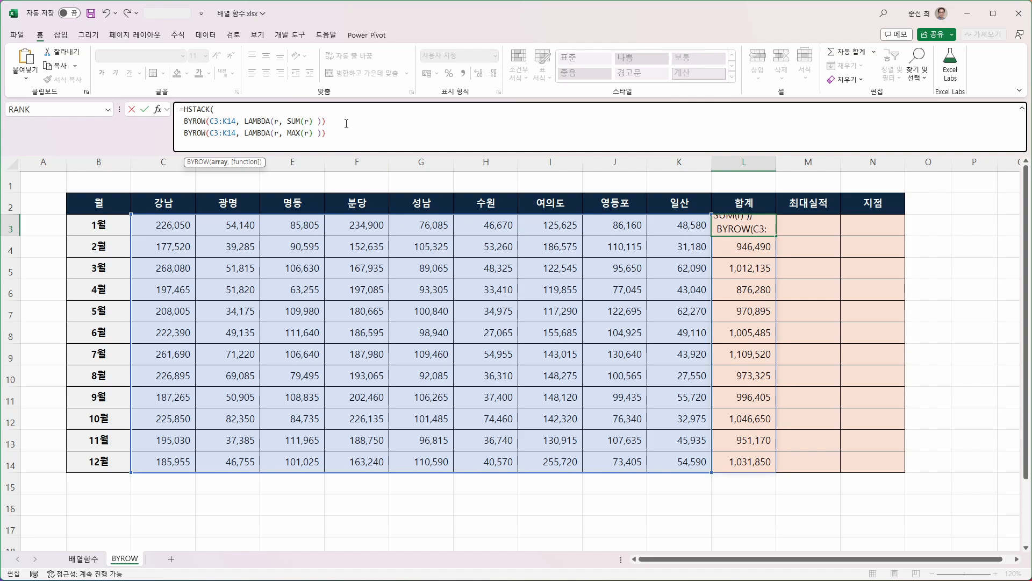
Separate the two BYROW expressions with a comma, close HSTACK with a parenthesis on a new line, and enter the L3 formula.
{"action": "left_click", "coordinate": [345, 122]}
{"action": "type", "text": ","}
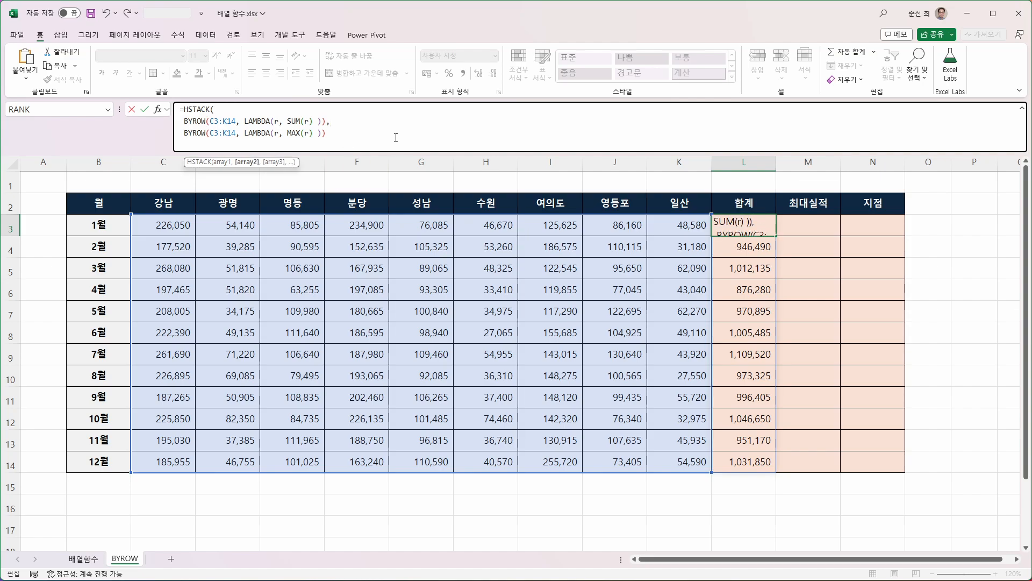
{"action": "left_click", "coordinate": [370, 139]}
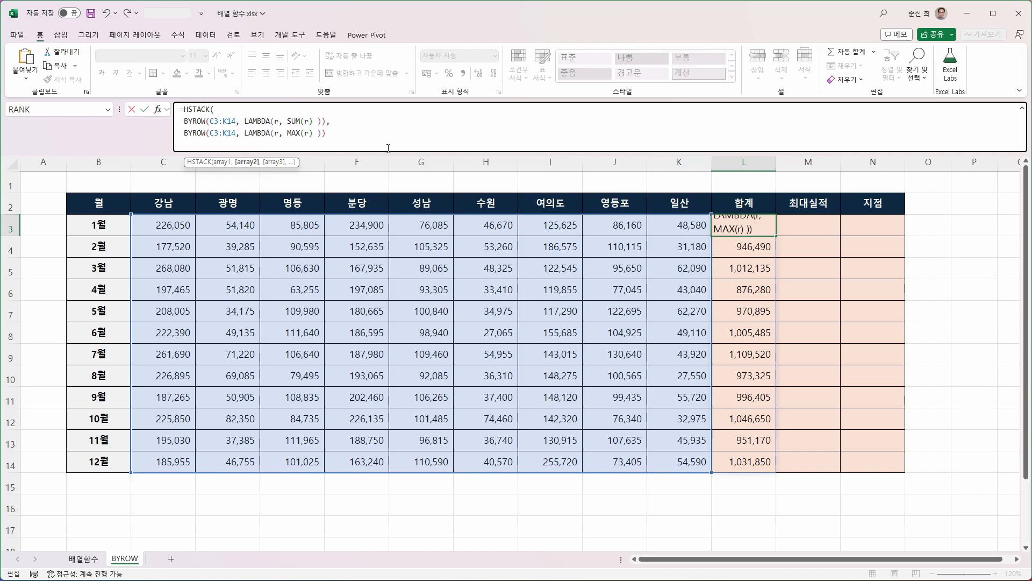
{"action": "key", "text": "alt+Return"}
{"action": "type", "text": ")"}
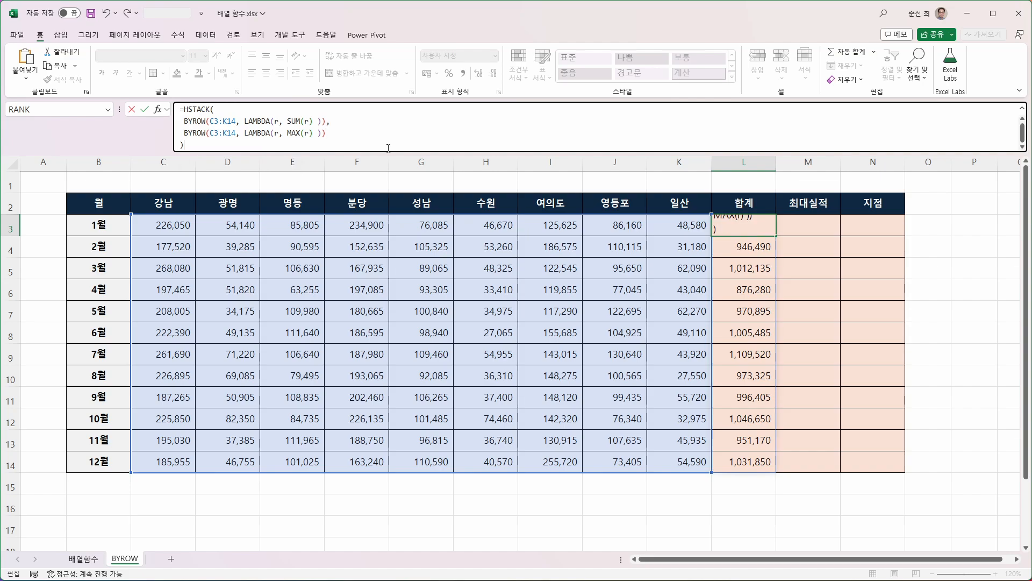
{"action": "key", "text": "Return"}
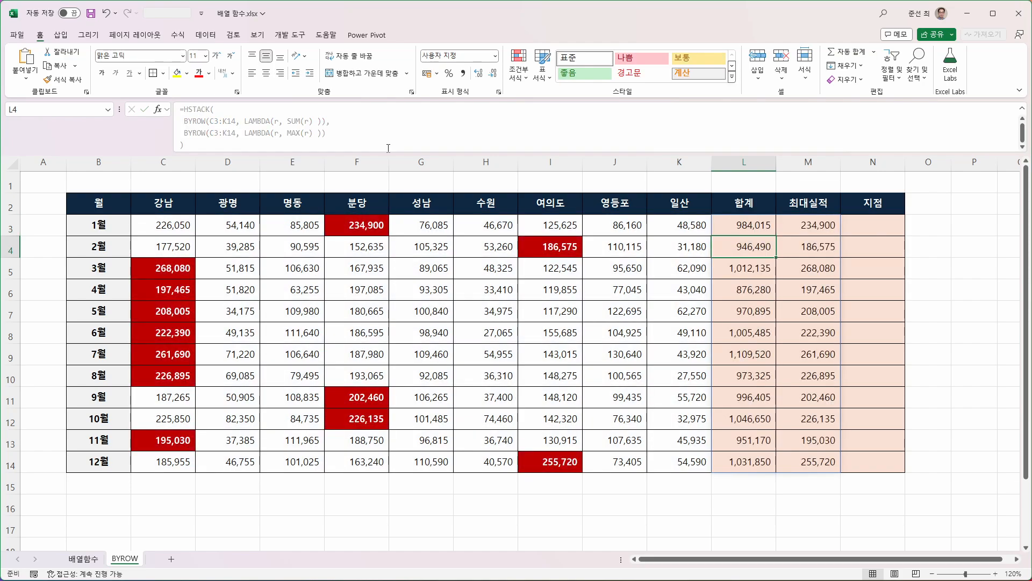
Enlarge the formula editing area and add the copied BYROW SUM expression as a third HSTACK argument in L3.
{"action": "left_click", "coordinate": [739, 220]}
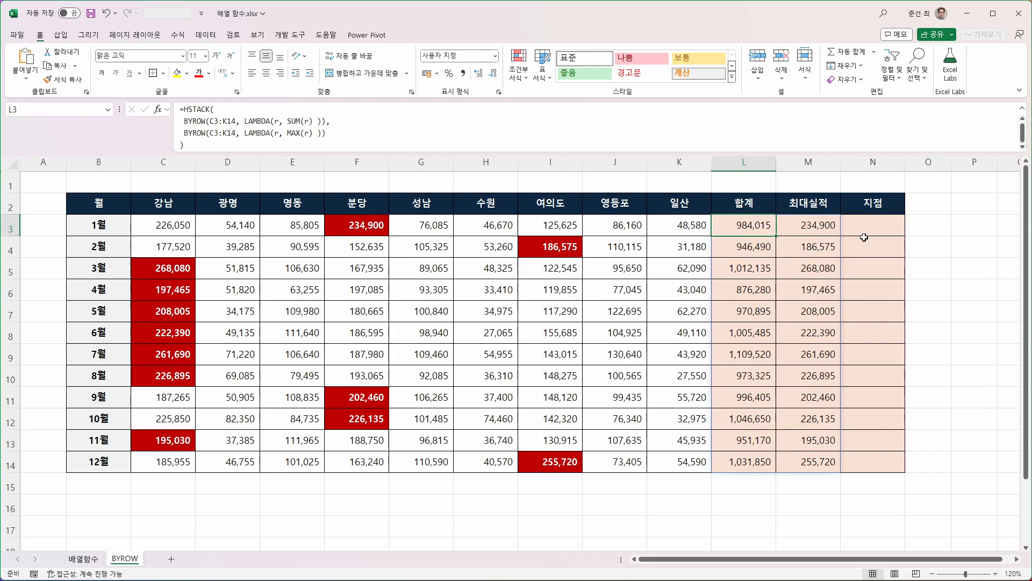
{"action": "left_click", "coordinate": [402, 125]}
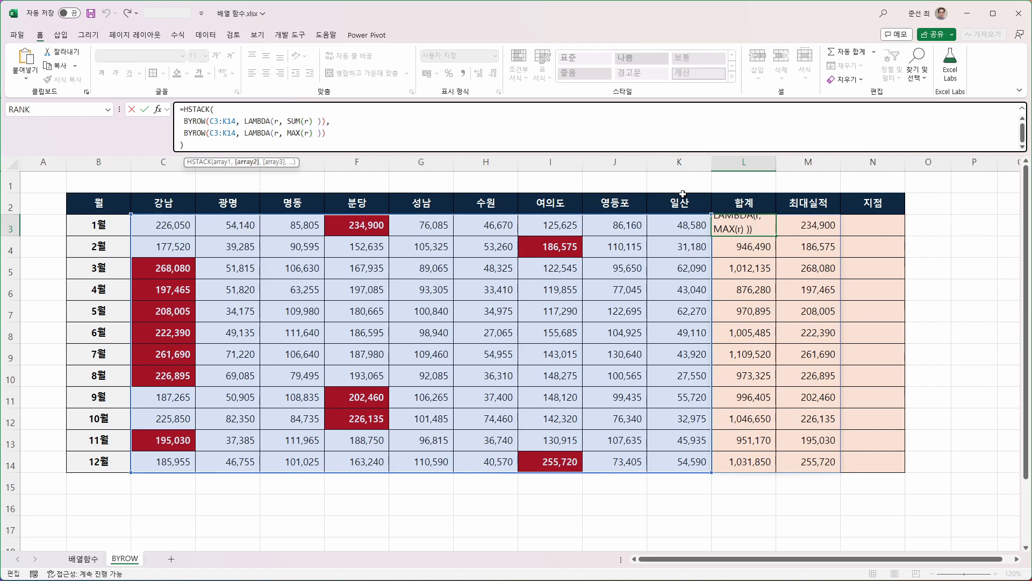
{"action": "left_click", "coordinate": [739, 221]}
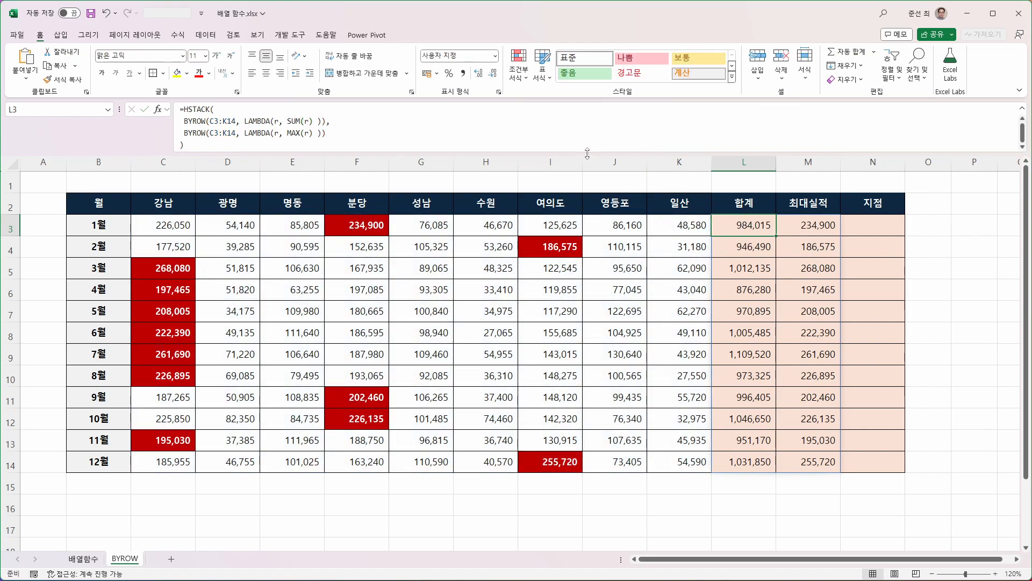
{"action": "left_click_drag", "start_coordinate": [587, 154], "coordinate": [587, 177]}
{"action": "left_click", "coordinate": [425, 134]}
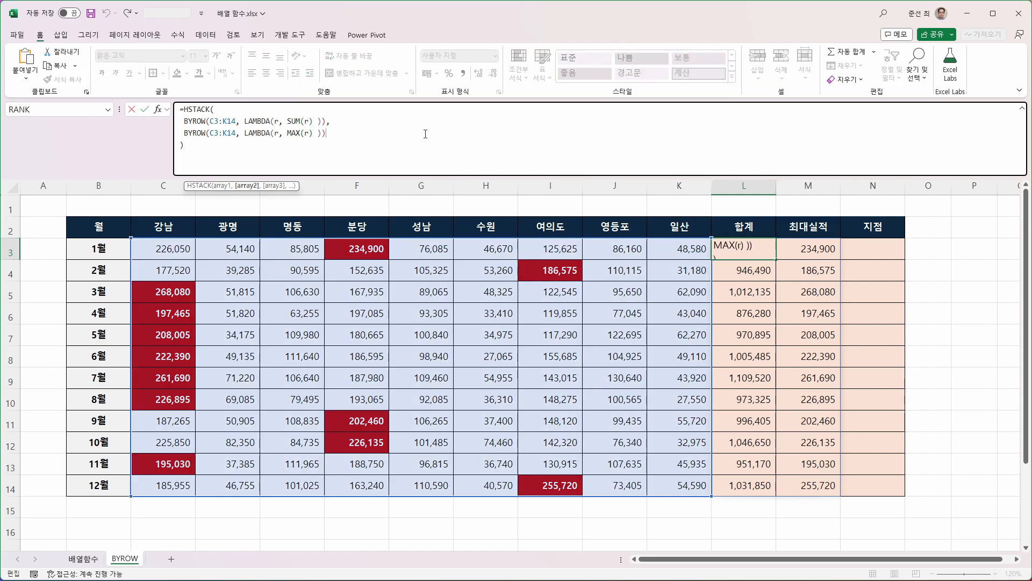
{"action": "type", "text": ","}
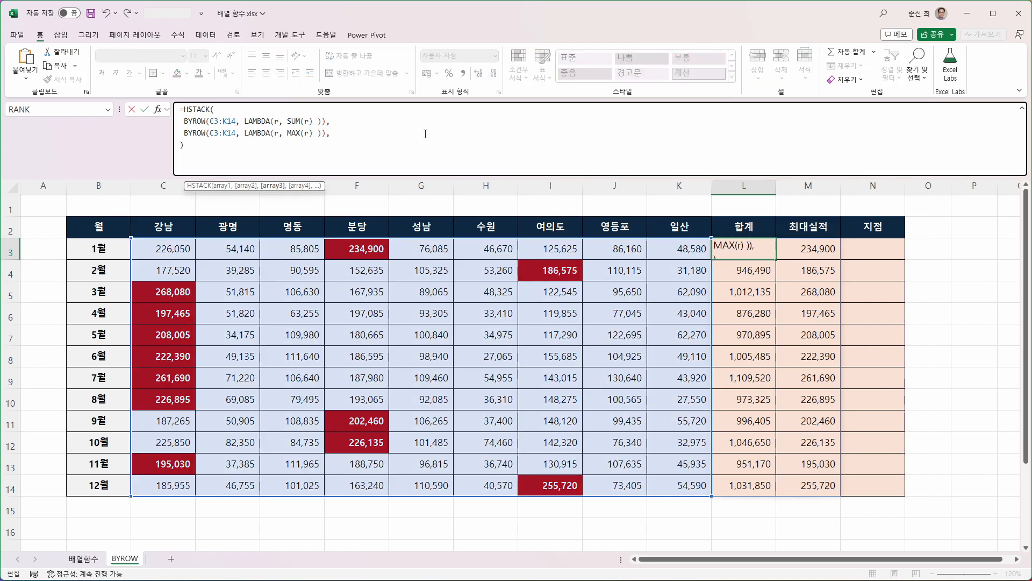
{"action": "key", "text": "alt+Return"}
{"action": "key", "text": "ctrl+v"}
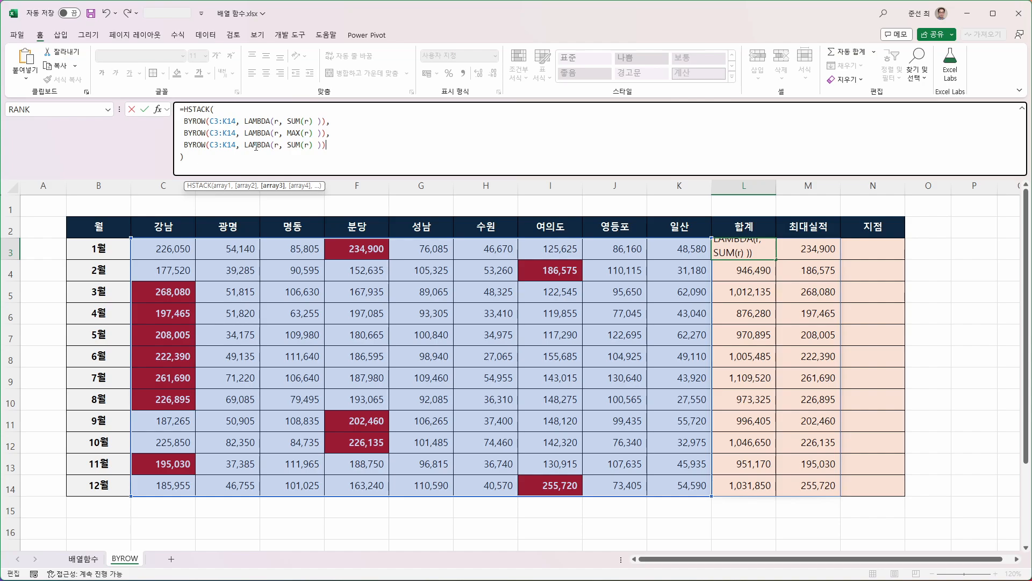
Insert INDEX(C2:K2, MATCH( before SUM(r) in the third BYROW expression of L3.
{"action": "left_click", "coordinate": [288, 145]}
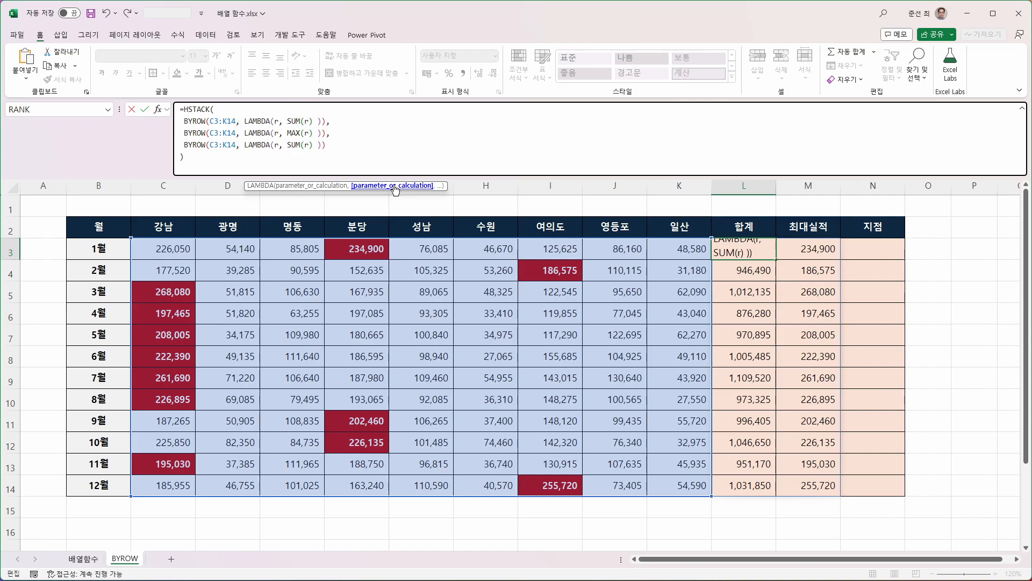
{"action": "type", "text": "INDEX("}
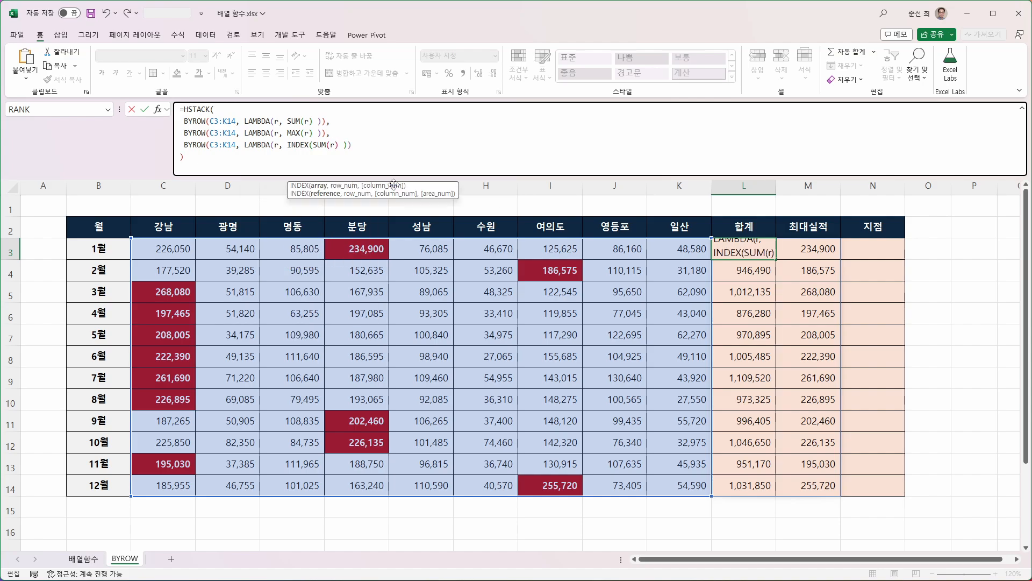
{"action": "left_click_drag", "start_coordinate": [182, 219], "coordinate": [675, 218]}
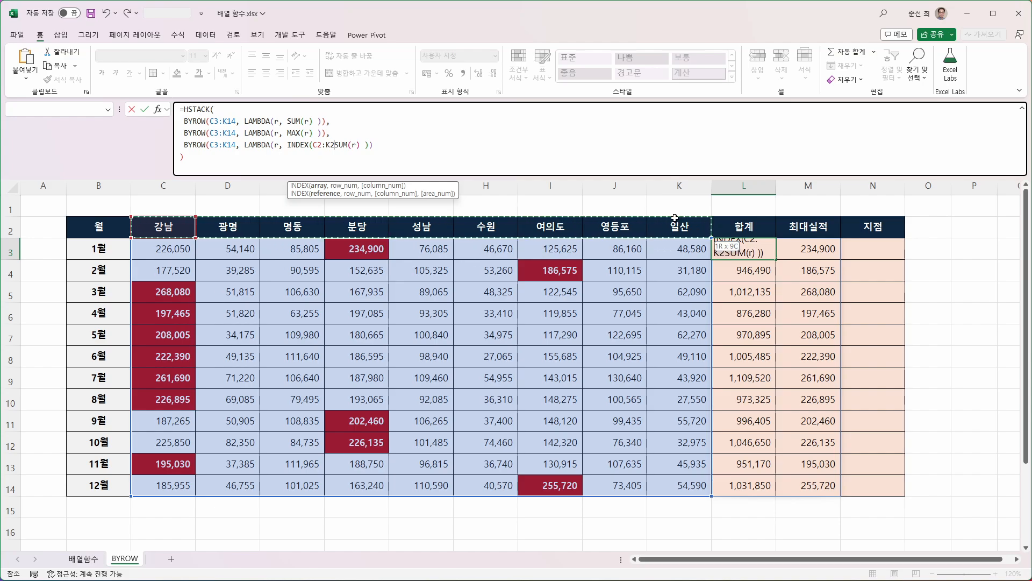
{"action": "type", "text": ", MA"}
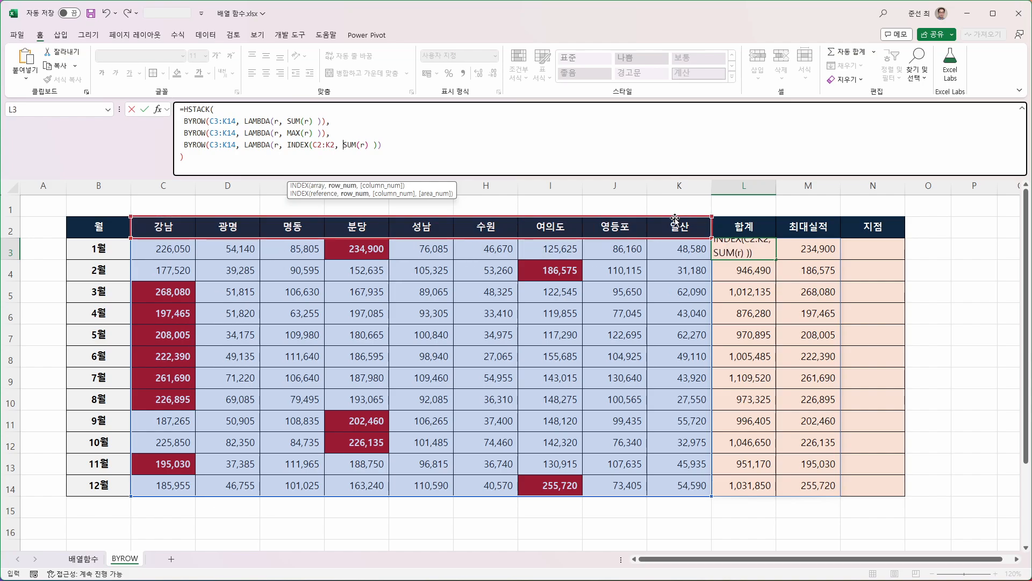
{"action": "type", "text": "TCH("}
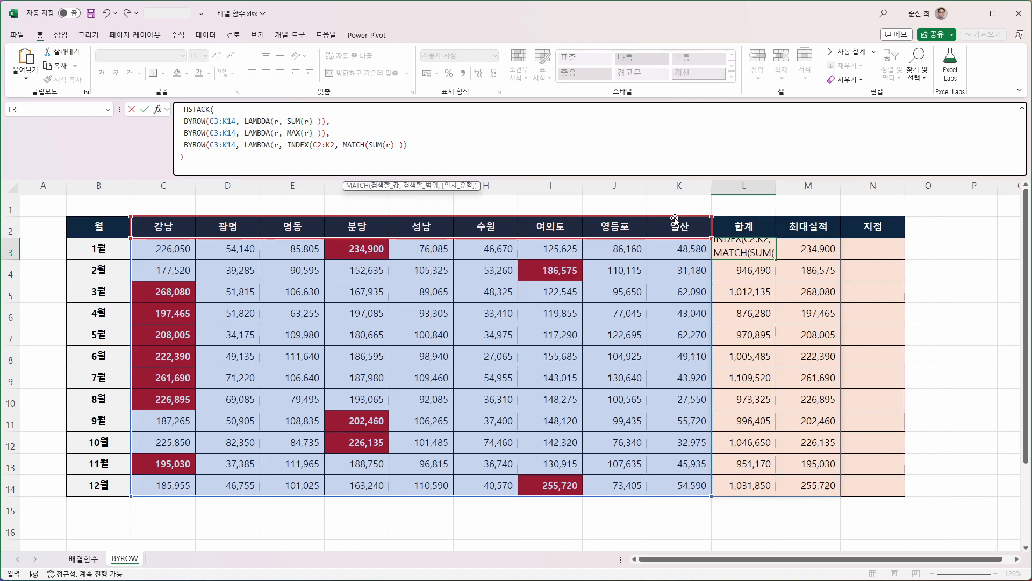
{"action": "key", "text": "shift+Right"}
{"action": "key", "text": "shift+Right"}
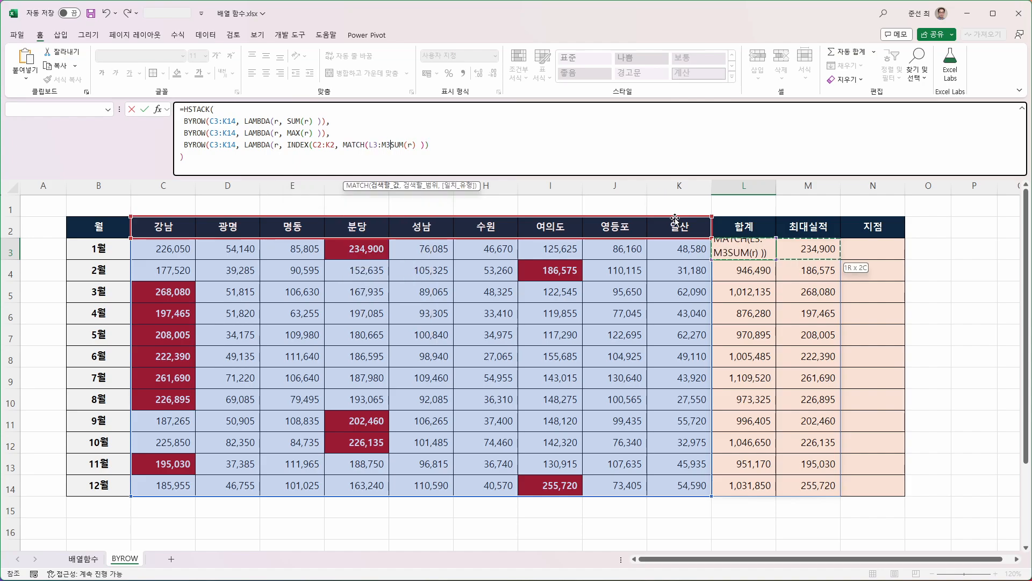
{"action": "key", "text": "BackSpace"}
{"action": "key", "text": "BackSpace"}
{"action": "key", "text": "BackSpace"}
{"action": "key", "text": "BackSpace"}
{"action": "key", "text": "BackSpace"}
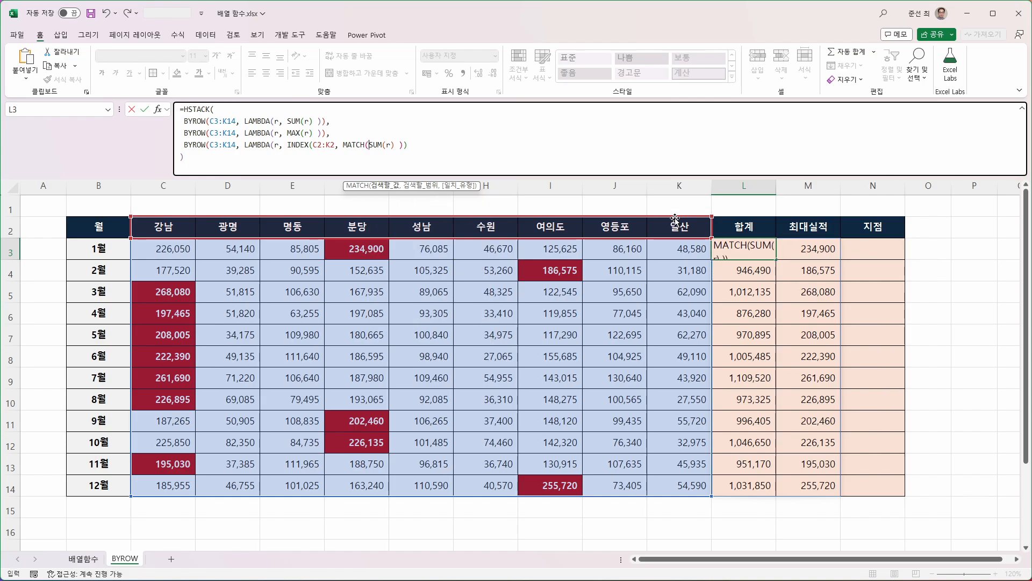
Replace SUM with MAX inside MATCH in the third BYROW expression and try to enter the L3 formula.
{"action": "key", "text": "Delete"}
{"action": "key", "text": "Delete"}
{"action": "key", "text": "Delete"}
{"action": "type", "text": "MX"}
{"action": "key", "text": "Left"}
{"action": "type", "text": "A"}
{"action": "key", "text": "Return"}
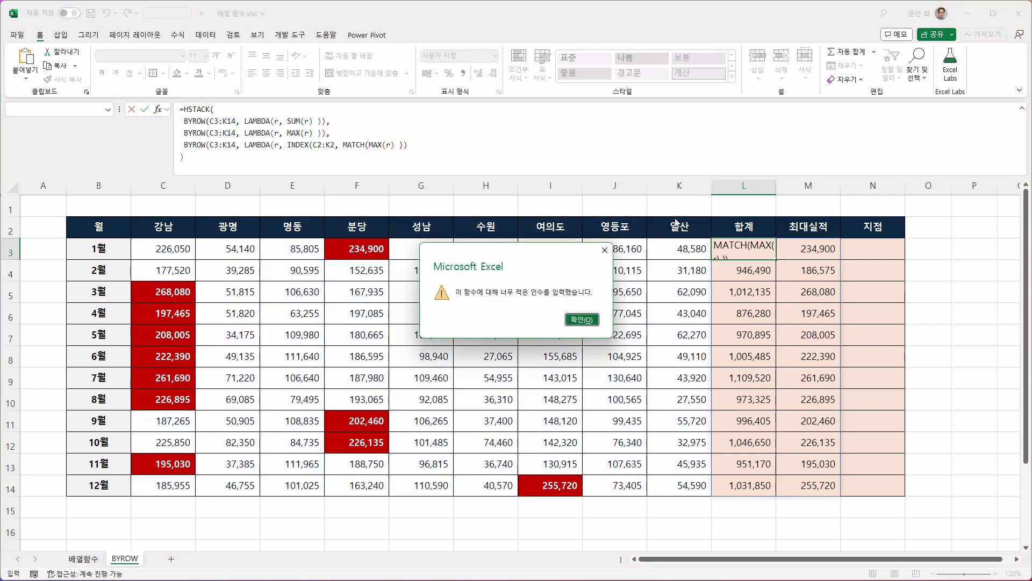
{"action": "key", "text": "Return"}
Complete the third expression as INDEX(C2:K2, MATCH(MAX(r), r, 0)) and enter the L3 formula.
{"action": "type", "text": ",M"}
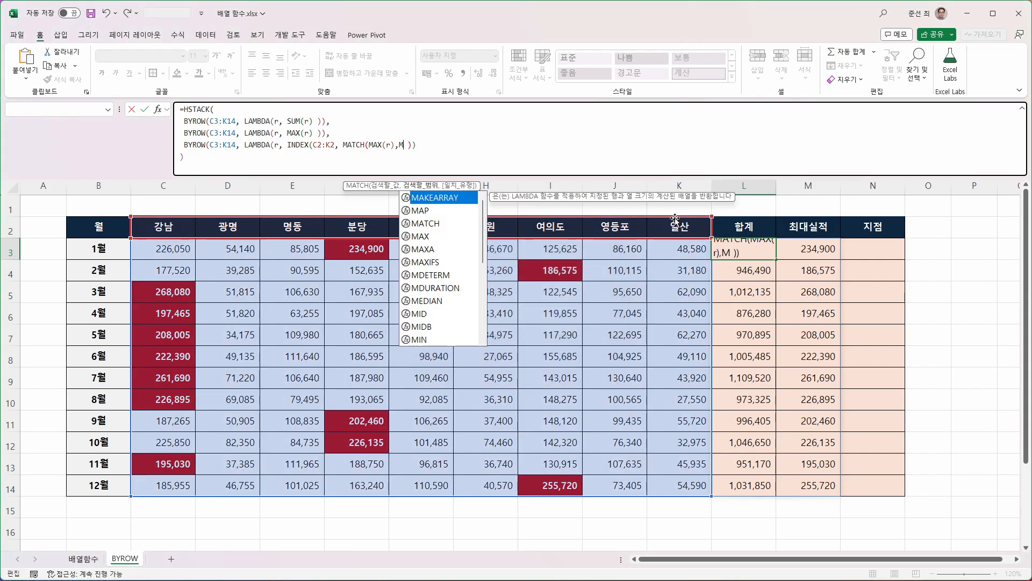
{"action": "type", "text": " r"}
{"action": "key", "text": "BackSpace"}
{"action": "type", "text": "r"}
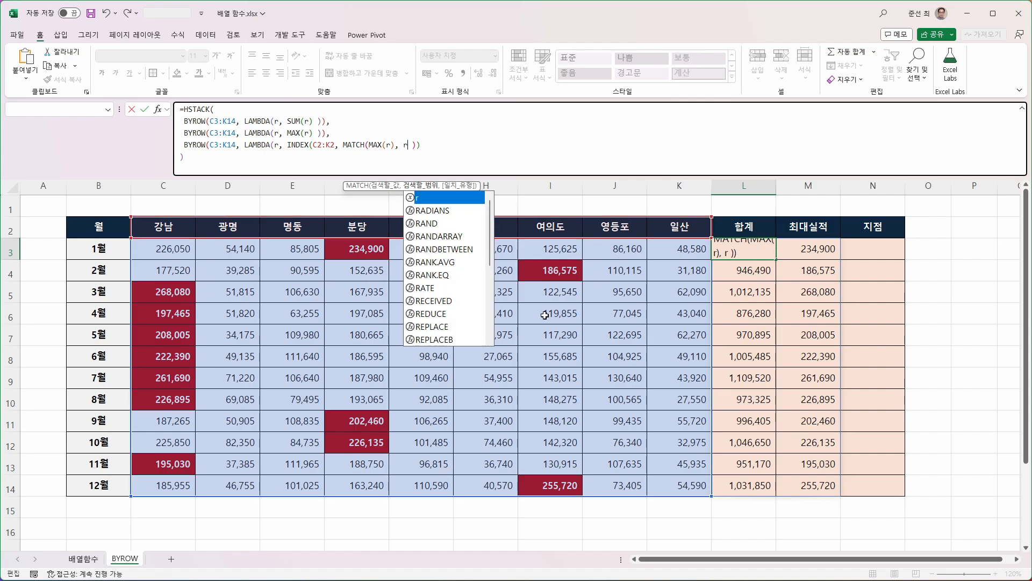
{"action": "type", "text": ", 0))"}
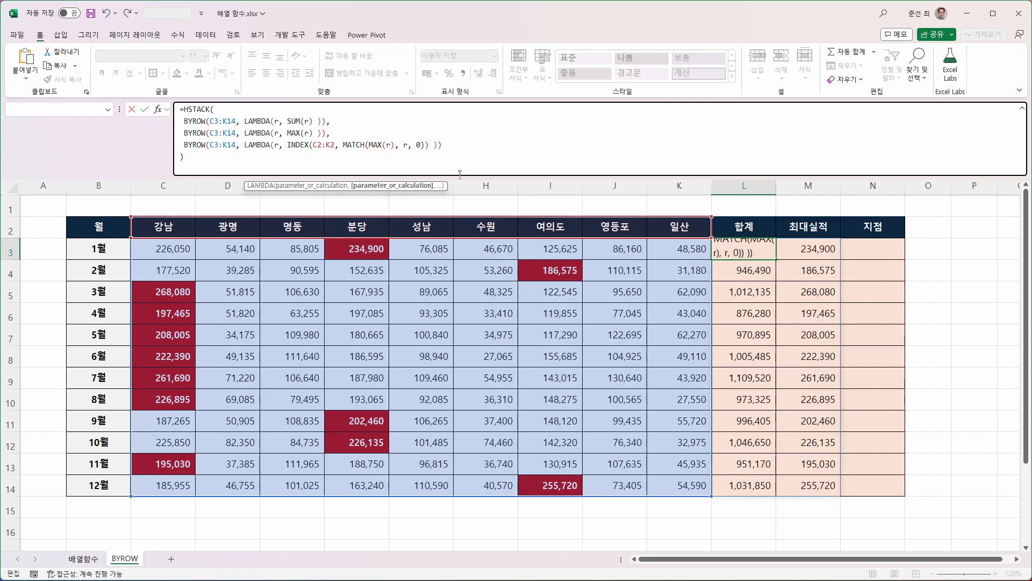
{"action": "left_click", "coordinate": [539, 140]}
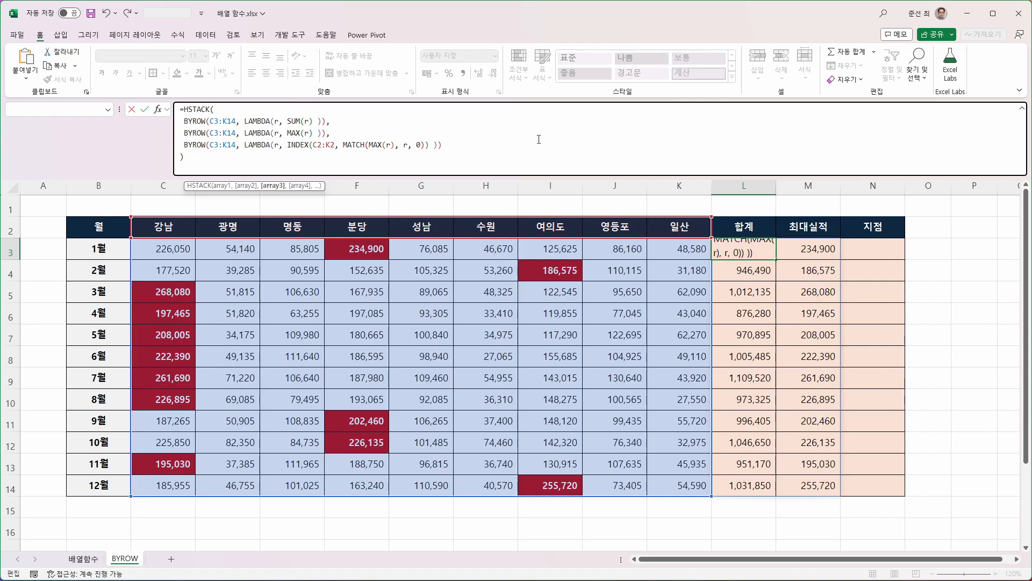
{"action": "key", "text": "Return"}
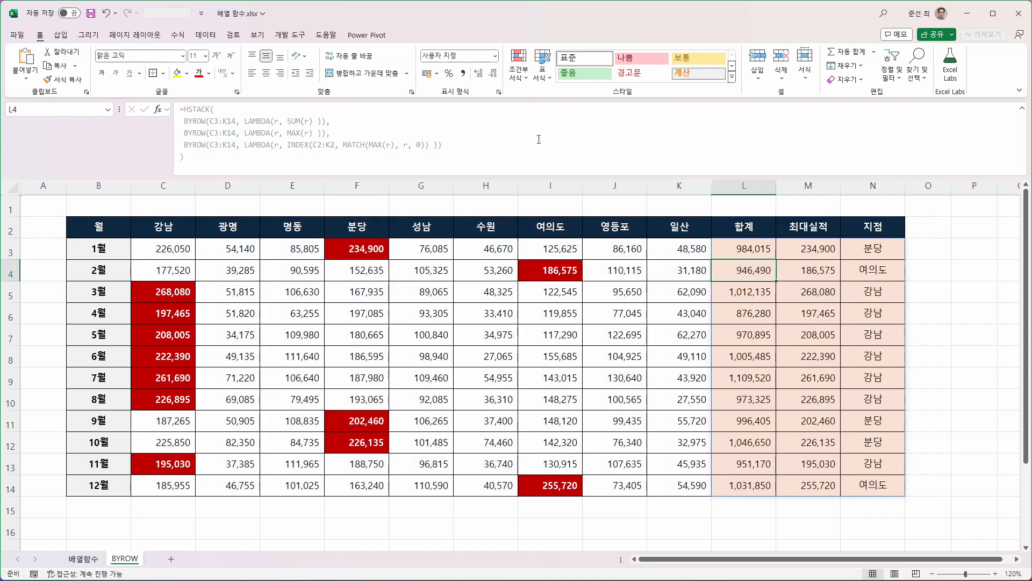
Check the spilled branch names in N3:N14 and reselect L3.
{"action": "left_click", "coordinate": [743, 243]}
{"action": "left_click", "coordinate": [875, 250]}
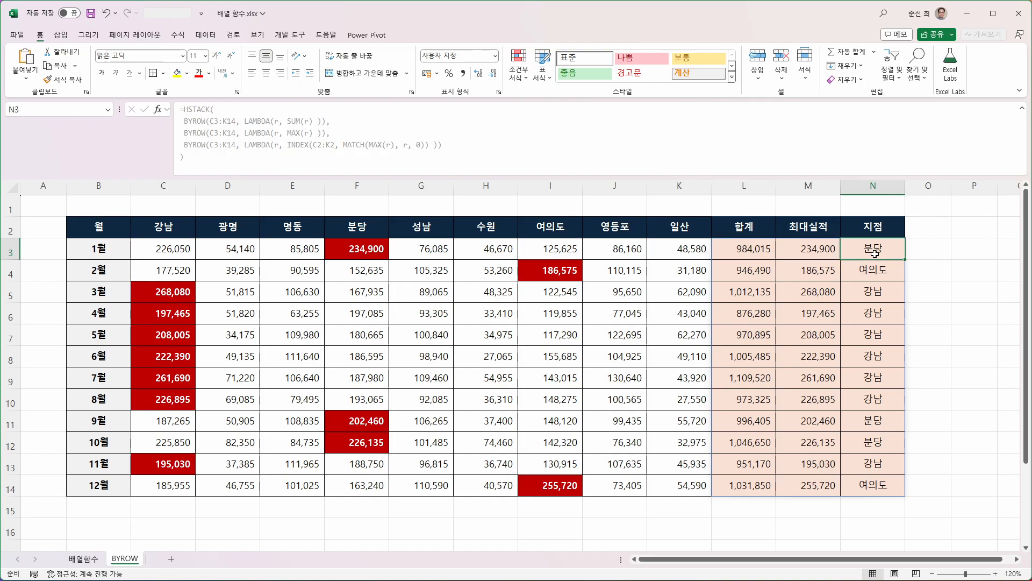
{"action": "left_click_drag", "start_coordinate": [874, 251], "coordinate": [885, 490]}
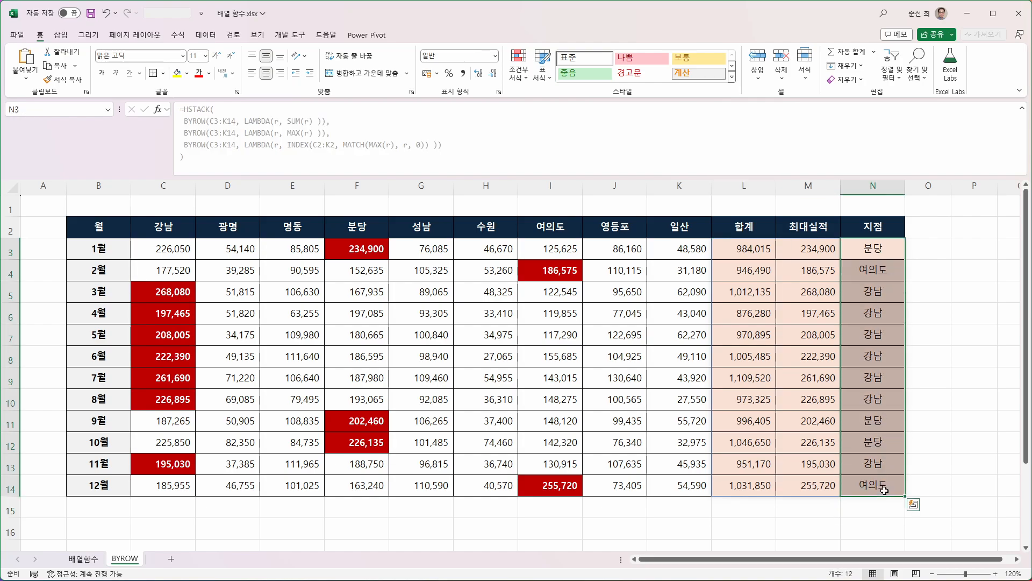
{"action": "left_click", "coordinate": [747, 250]}
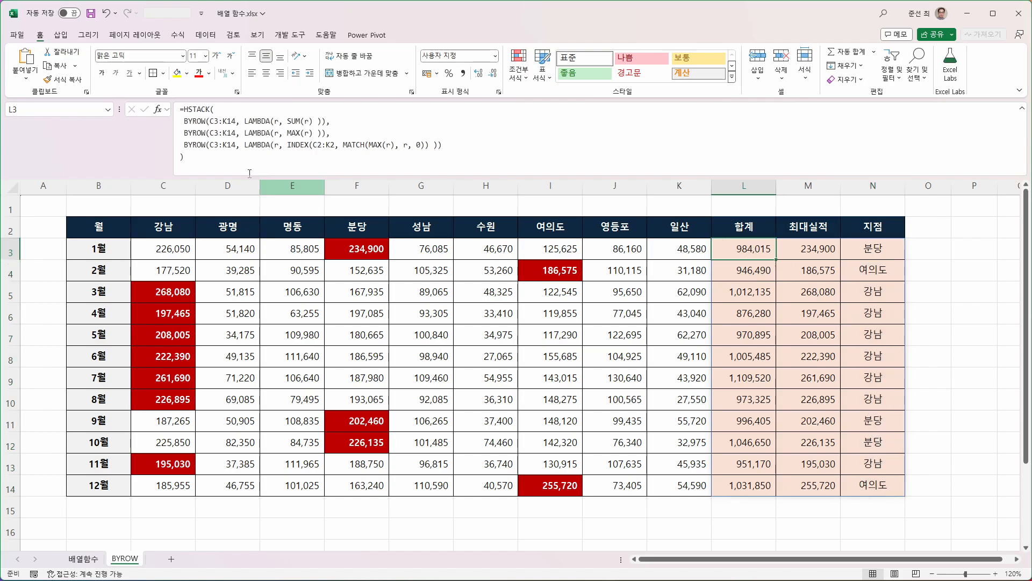
Examine the C3:K14 range in each BYROW expression and the C2:K2 range in INDEX within the L3 formula.
{"action": "double_click", "coordinate": [229, 122]}
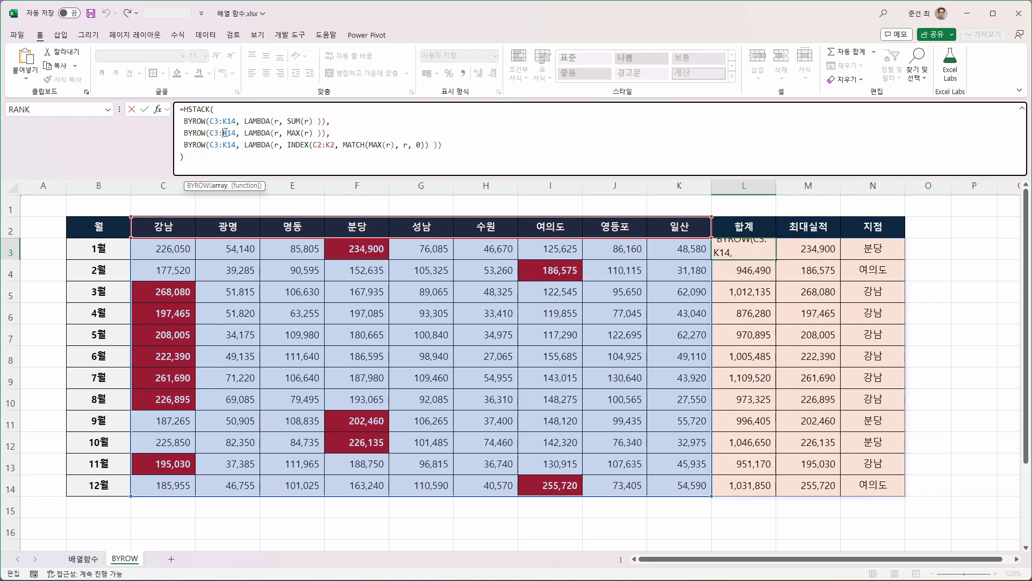
{"action": "double_click", "coordinate": [222, 133]}
{"action": "double_click", "coordinate": [222, 144]}
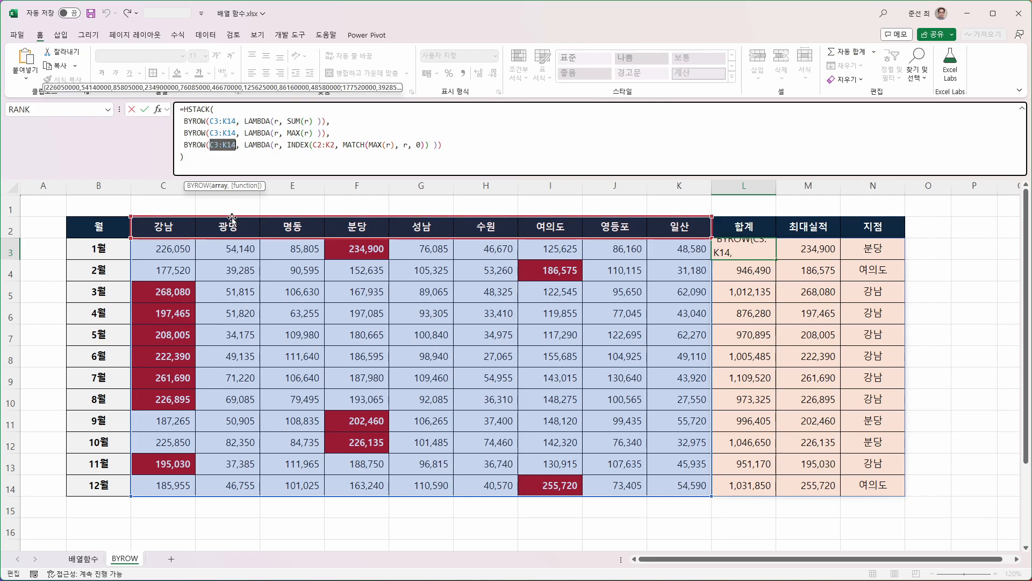
{"action": "double_click", "coordinate": [323, 145]}
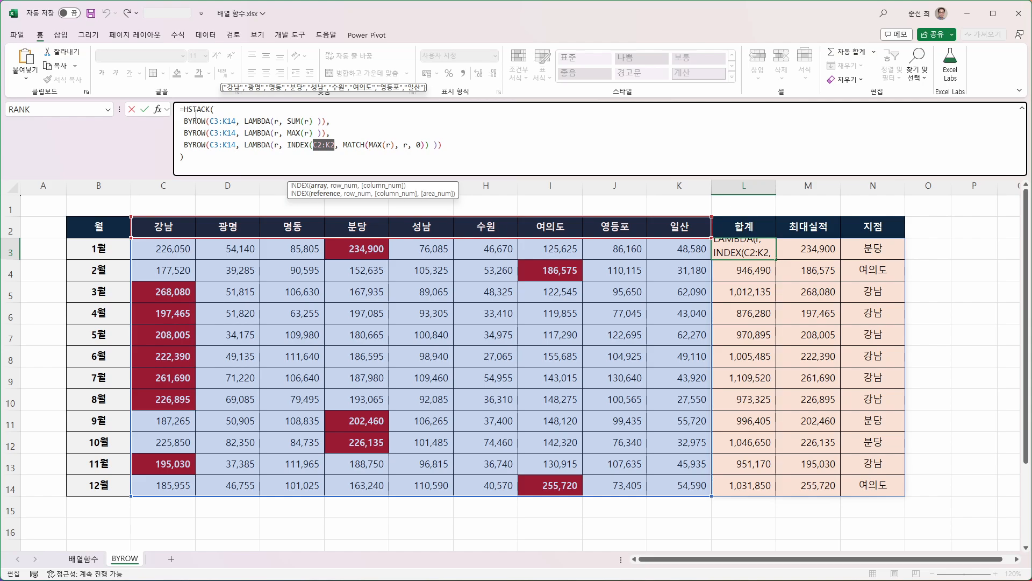
{"action": "double_click", "coordinate": [220, 121]}
{"action": "double_click", "coordinate": [220, 132]}
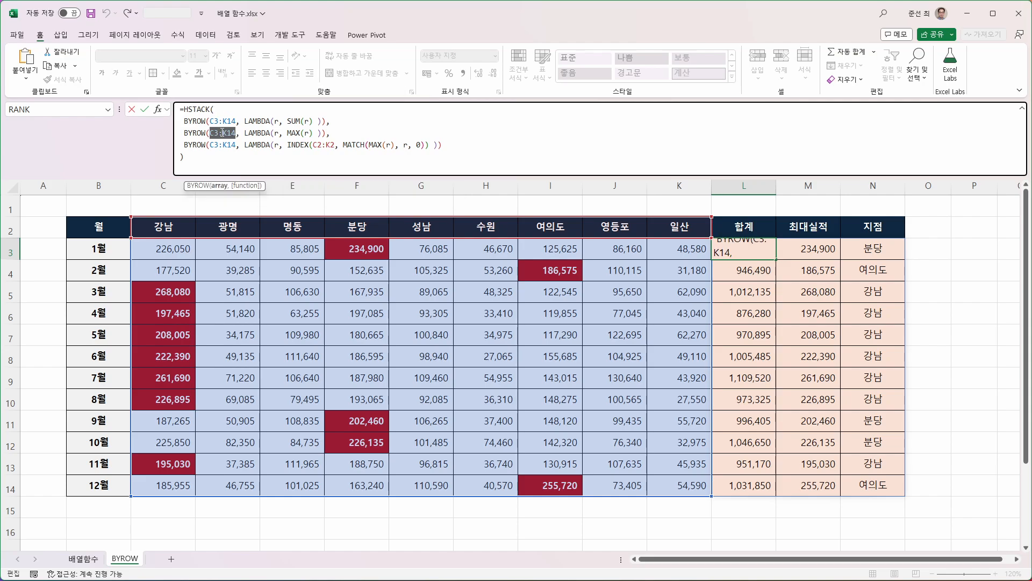
{"action": "left_click", "coordinate": [218, 143]}
{"action": "double_click", "coordinate": [219, 144]}
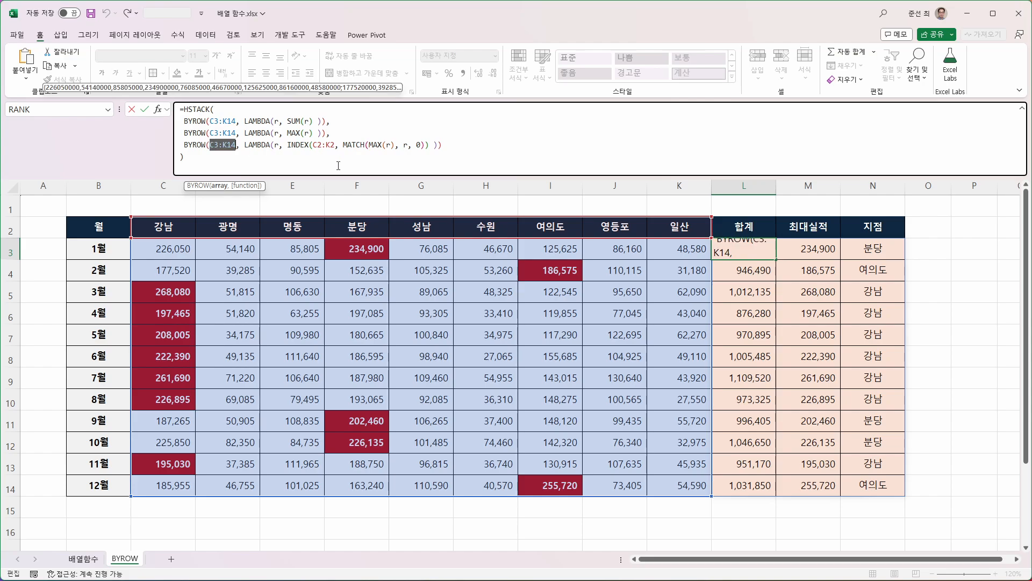
Review the complete HSTACK formula in L3 with its three BYROW expressions, leaving it as it is.
{"action": "key", "text": "Escape"}
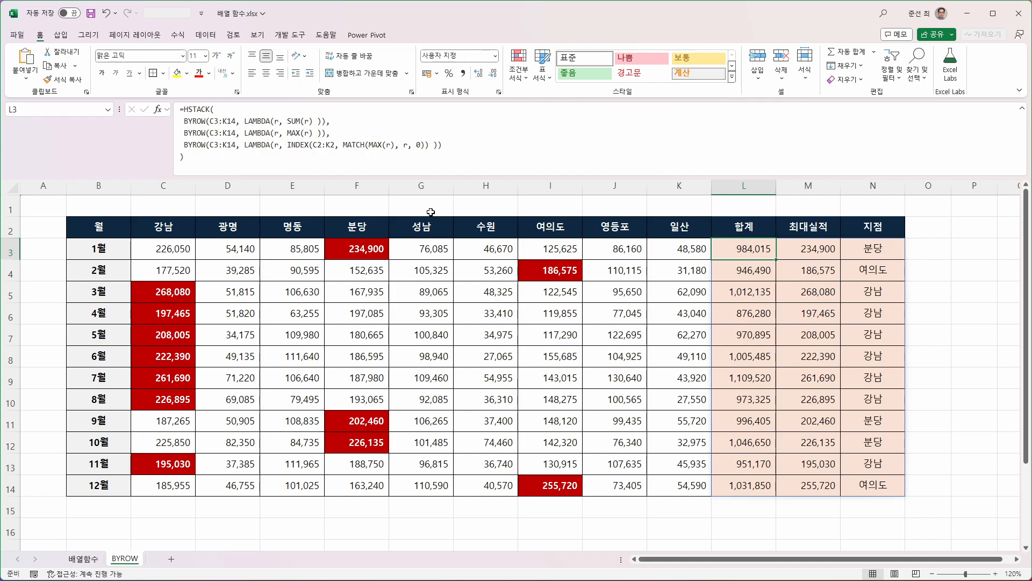
{"action": "double_click", "coordinate": [735, 247]}
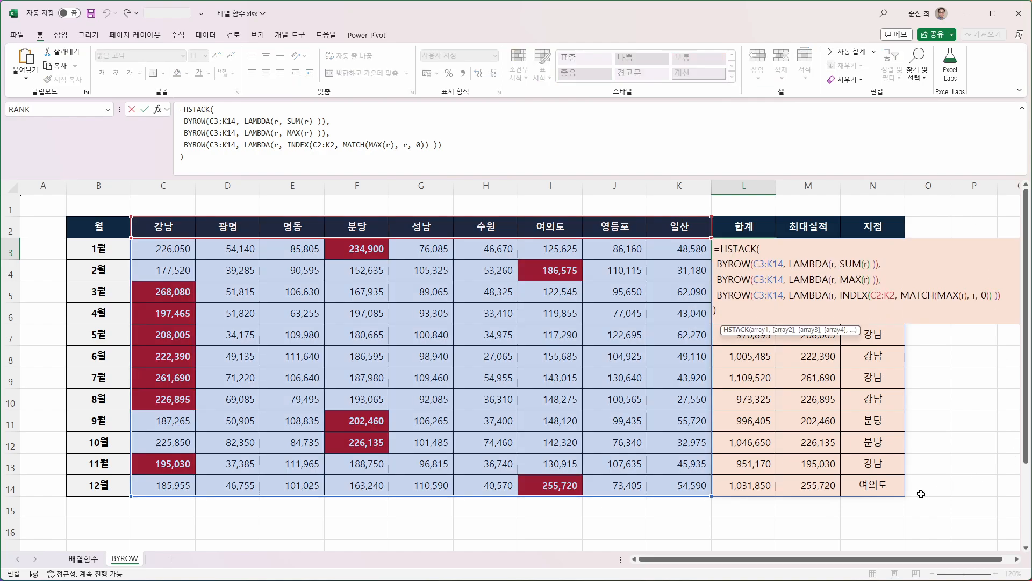
{"action": "key", "text": "Escape"}
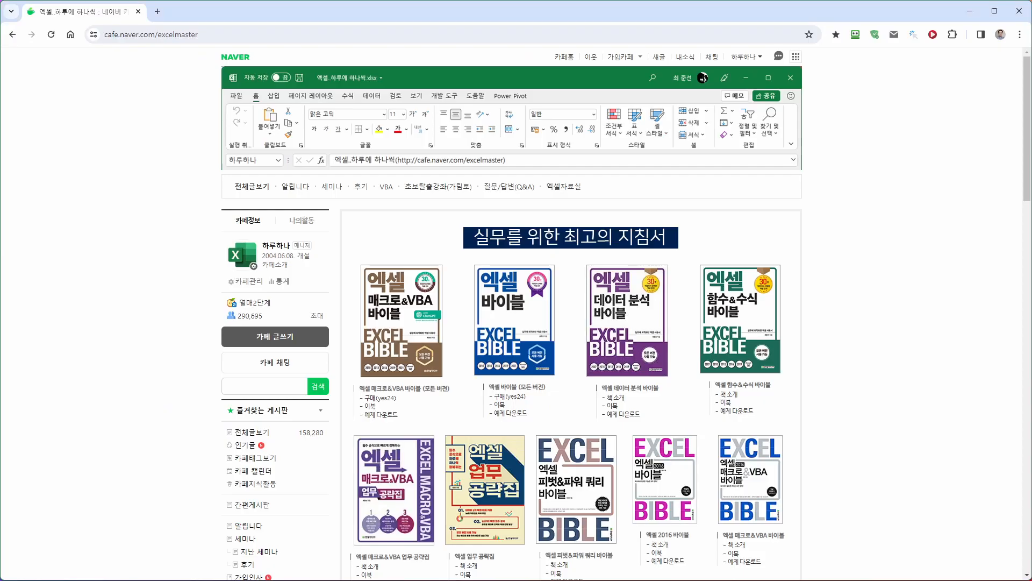
Switch to Google Sheets in a new browser tab and create a blank spreadsheet.
{"action": "left_click", "coordinate": [158, 12]}
{"action": "left_click", "coordinate": [584, 296]}
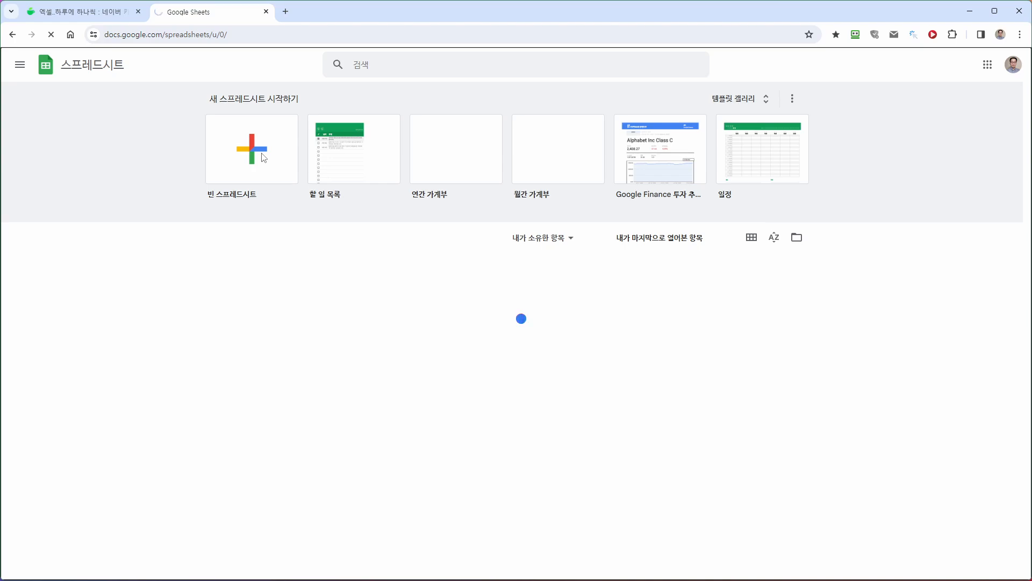
{"action": "left_click", "coordinate": [263, 157]}
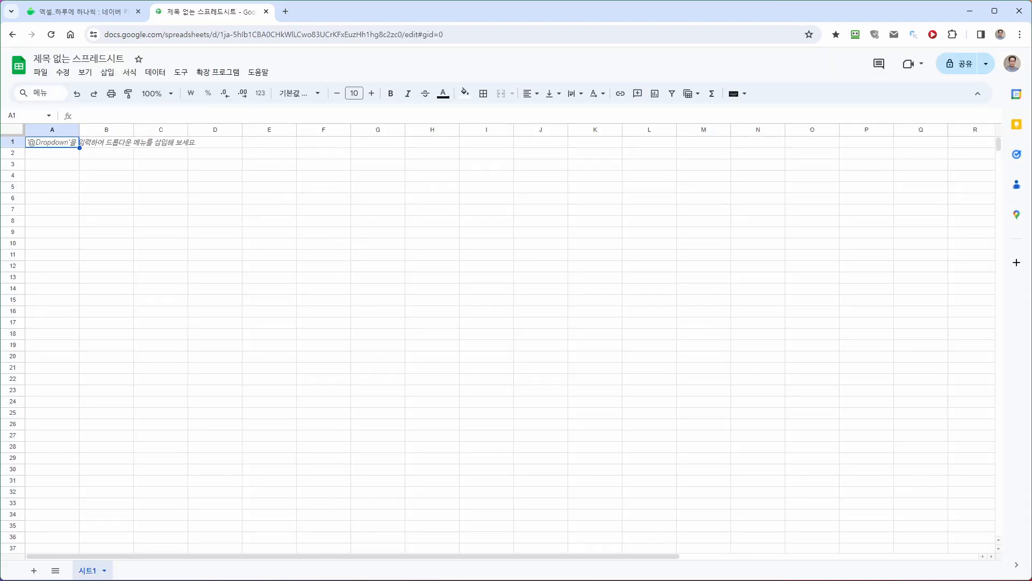
Copy the table B2:N14 from the Excel BYROW sheet and paste it at B2 of the blank Google Sheets spreadsheet.
{"action": "key", "text": "alt+Tab"}
{"action": "left_click_drag", "start_coordinate": [121, 225], "coordinate": [894, 480]}
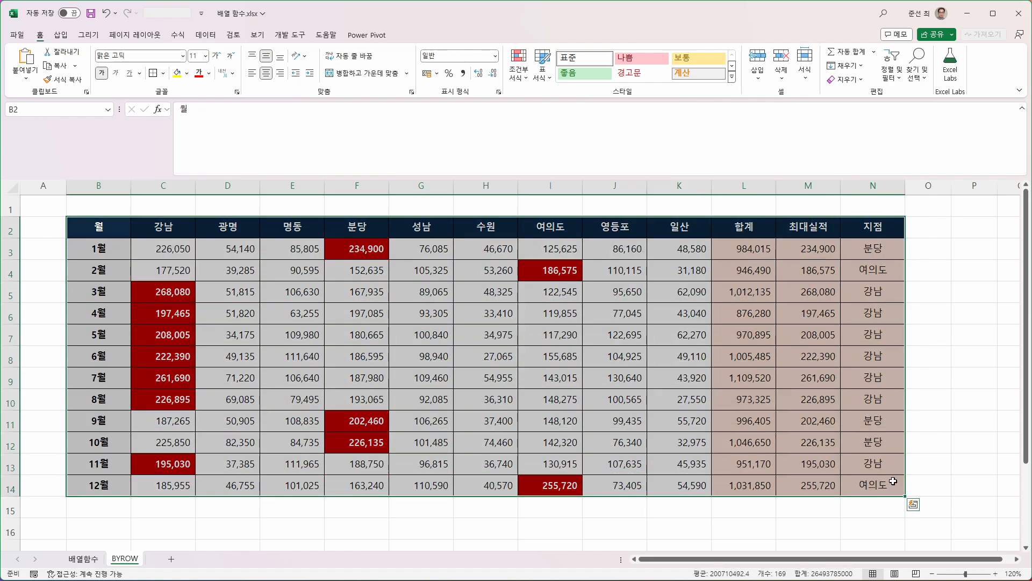
{"action": "key", "text": "ctrl+c"}
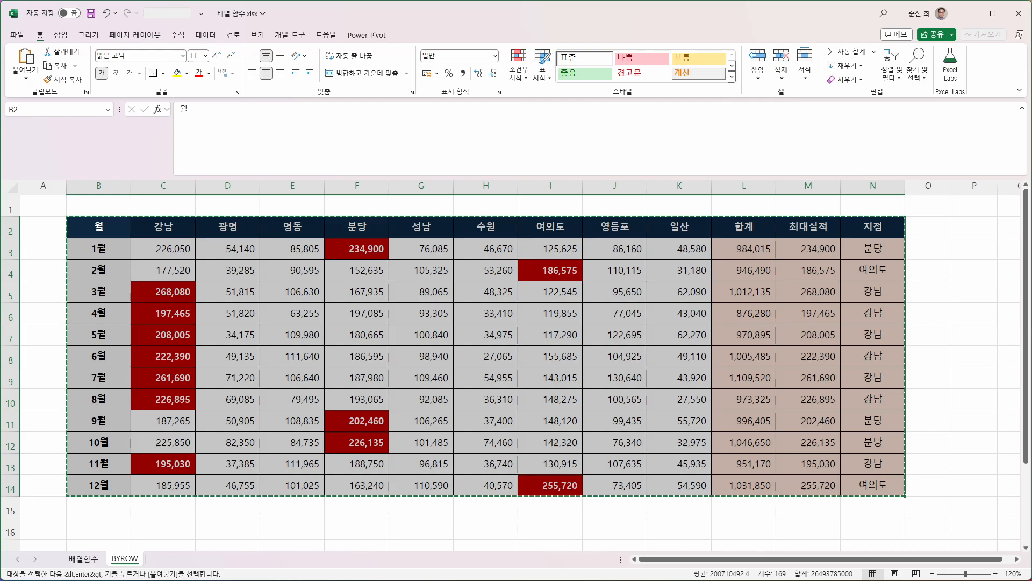
{"action": "key", "text": "alt+Tab"}
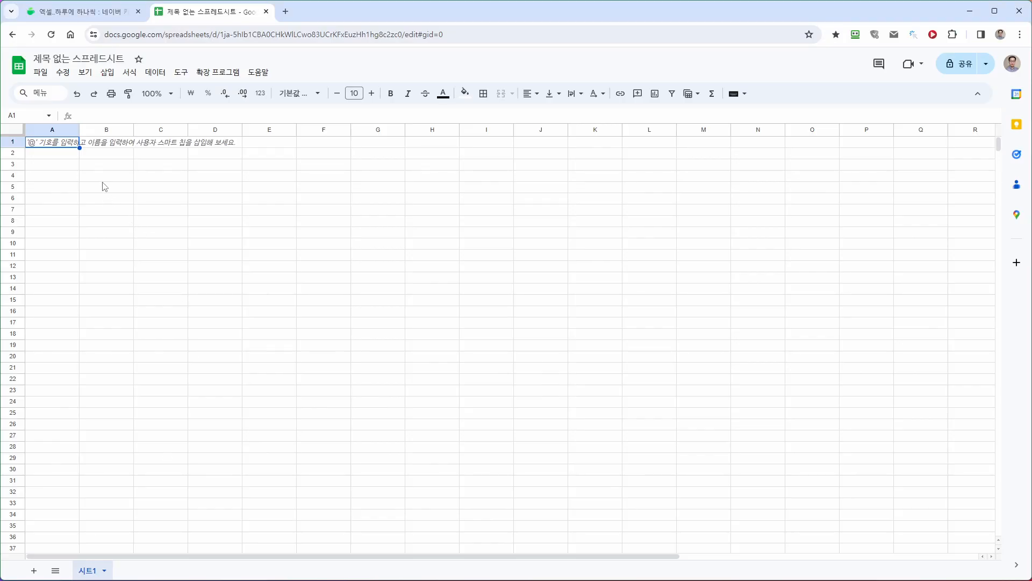
{"action": "left_click", "coordinate": [92, 157]}
{"action": "key", "text": "ctrl+v"}
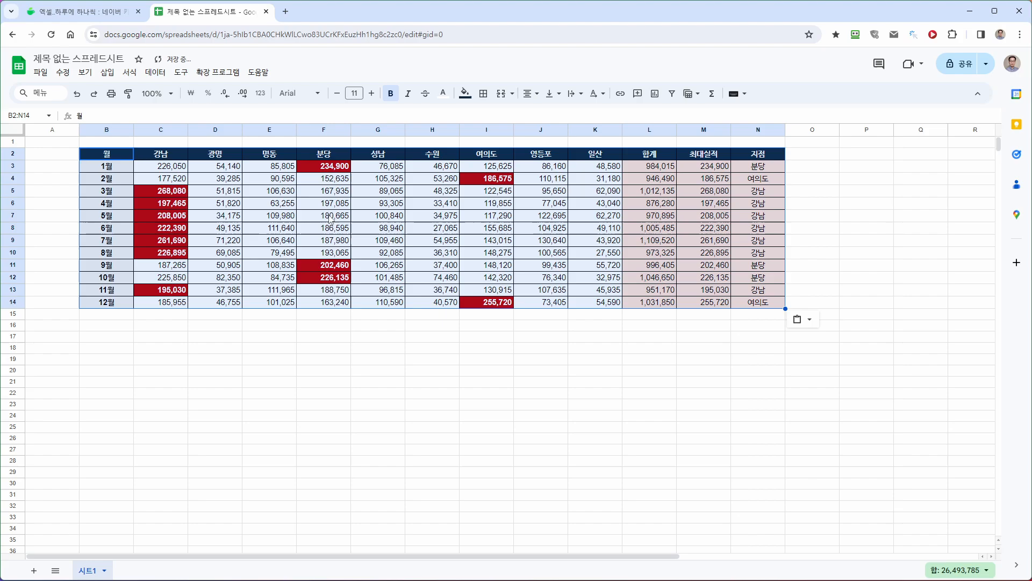
Clear the pasted results in L3:N14 and increase the height of all rows in the sheet.
{"action": "left_click", "coordinate": [645, 168]}
{"action": "left_click_drag", "start_coordinate": [650, 171], "coordinate": [775, 306]}
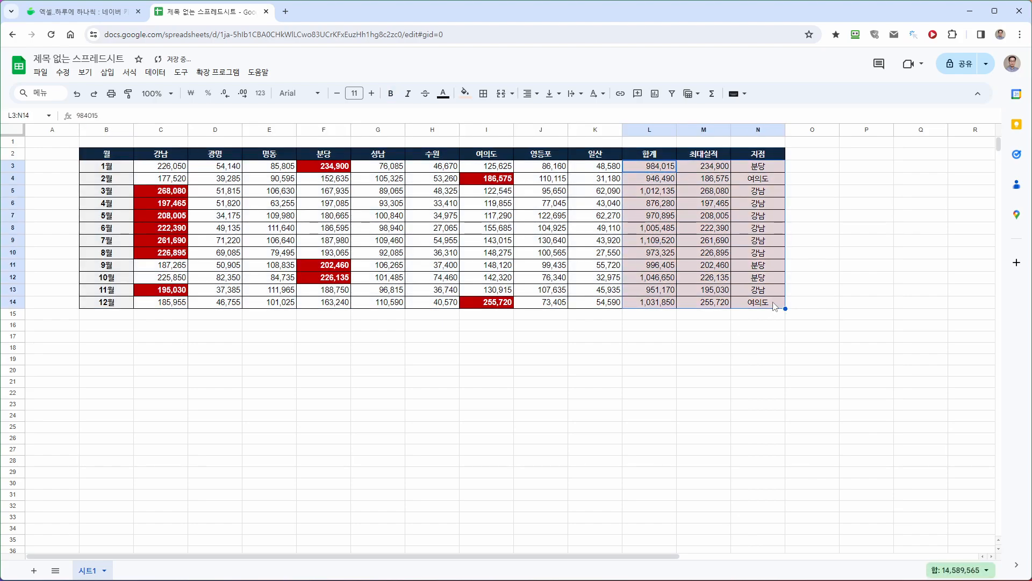
{"action": "key", "text": "Delete"}
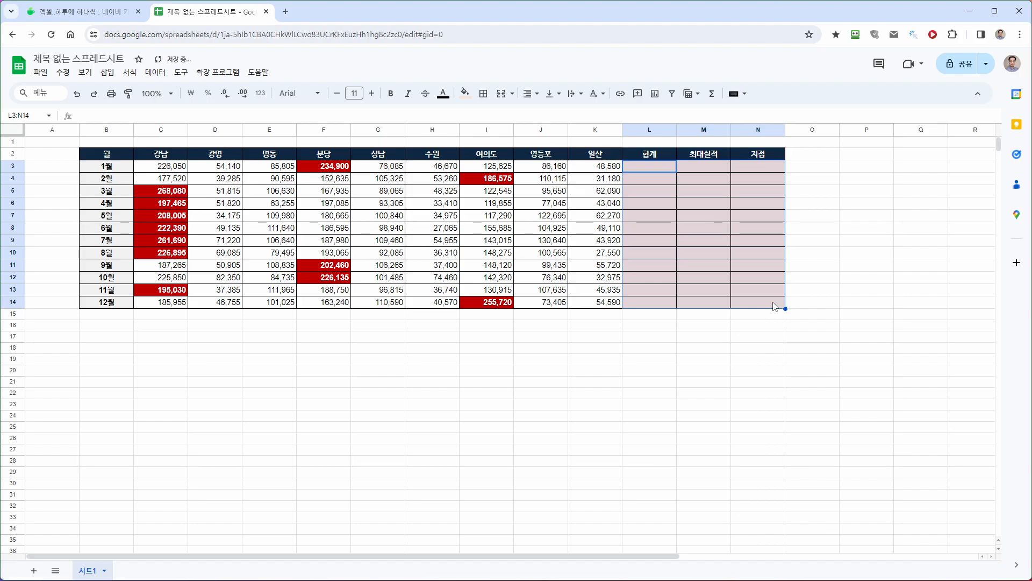
{"action": "left_click", "coordinate": [16, 131]}
{"action": "left_click_drag", "start_coordinate": [12, 147], "coordinate": [12, 161]}
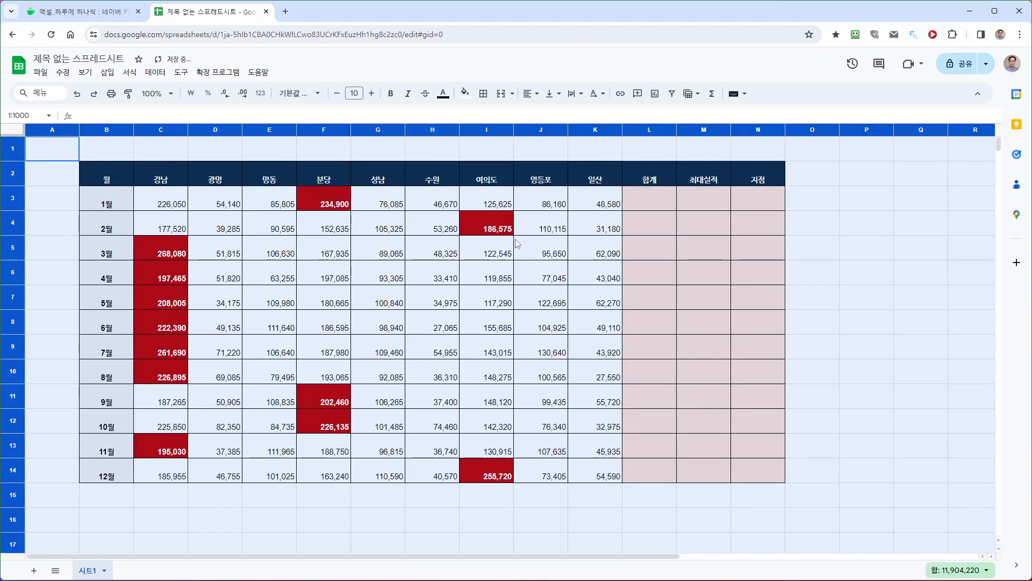
Begin a BYROW formula in L3 with C3:K14 as its range argument.
{"action": "left_click", "coordinate": [658, 202]}
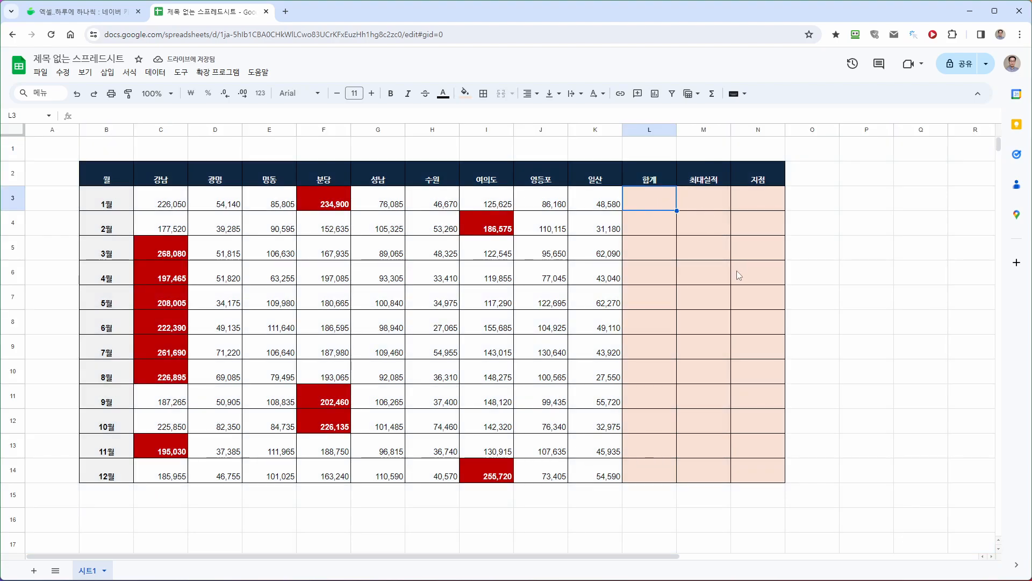
{"action": "type", "text": "="}
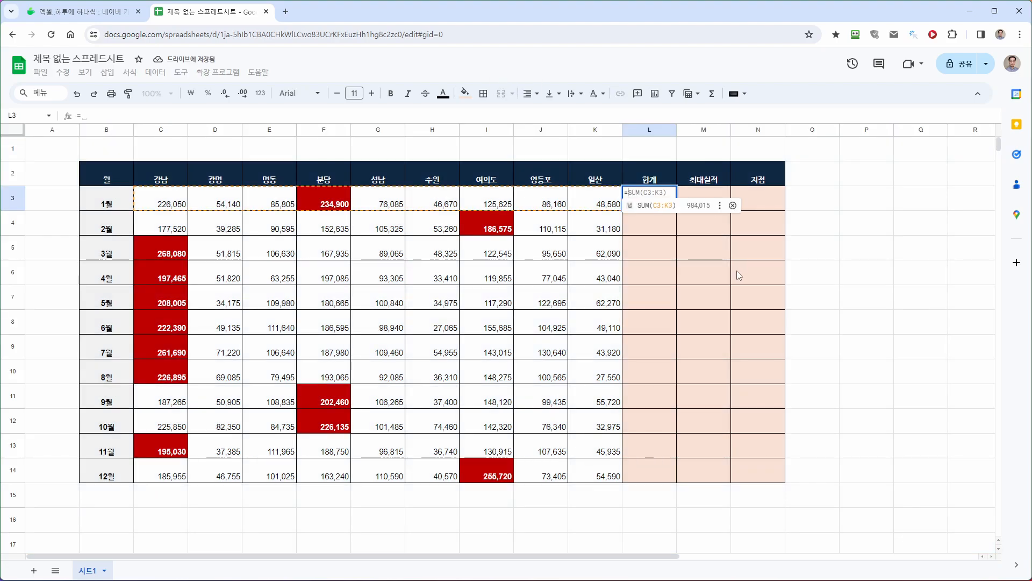
{"action": "type", "text": "ㅠ"}
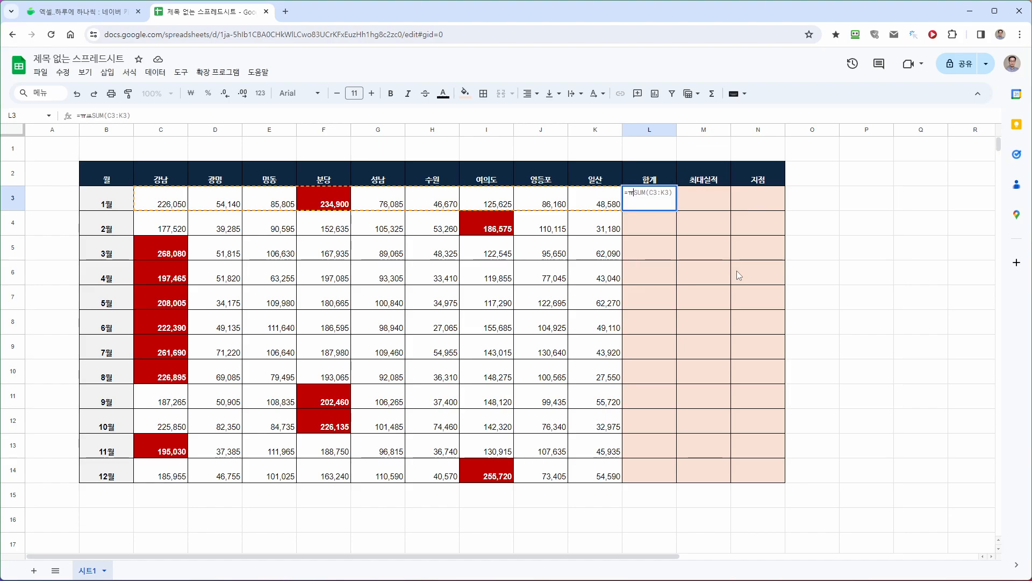
{"action": "key", "text": "BackSpace"}
{"action": "type", "text": "BYROW"}
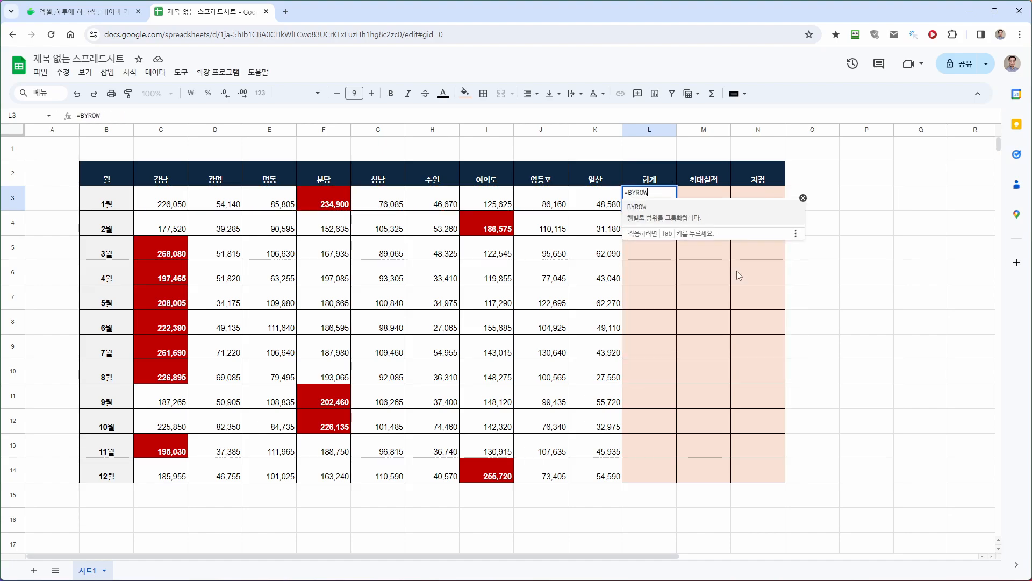
{"action": "type", "text": "("}
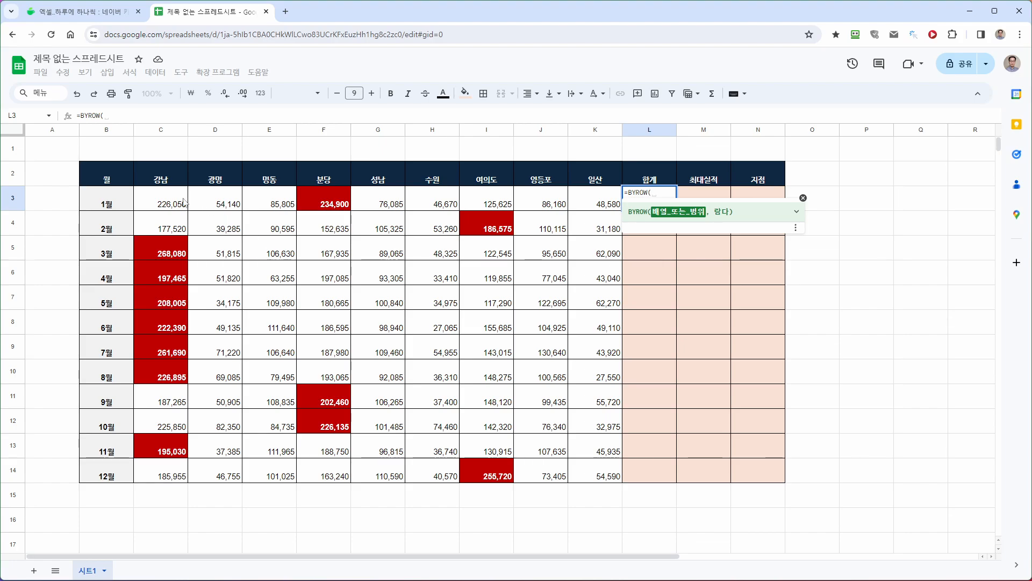
{"action": "left_click_drag", "start_coordinate": [183, 202], "coordinate": [609, 475]}
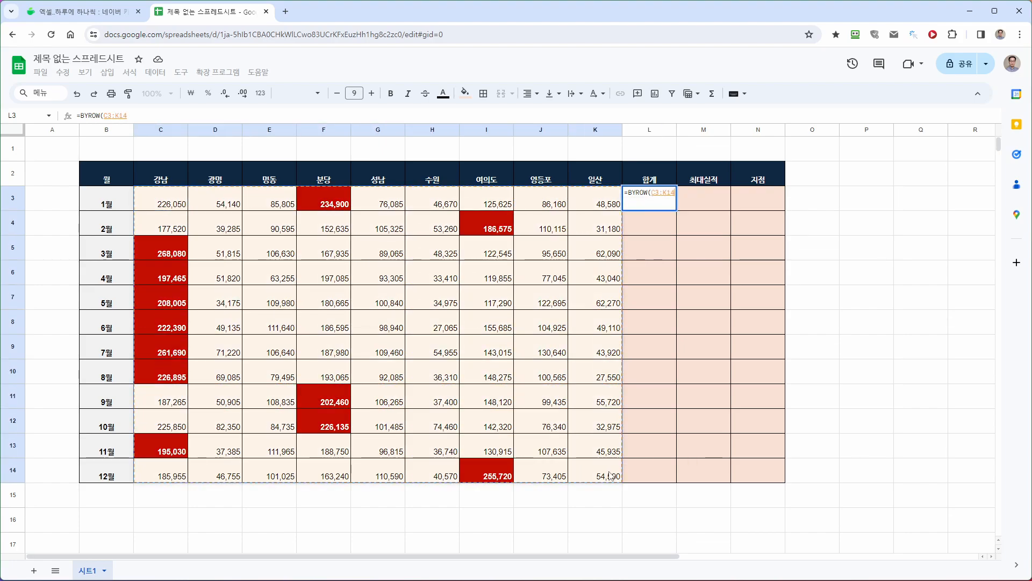
{"action": "type", "text": ", "}
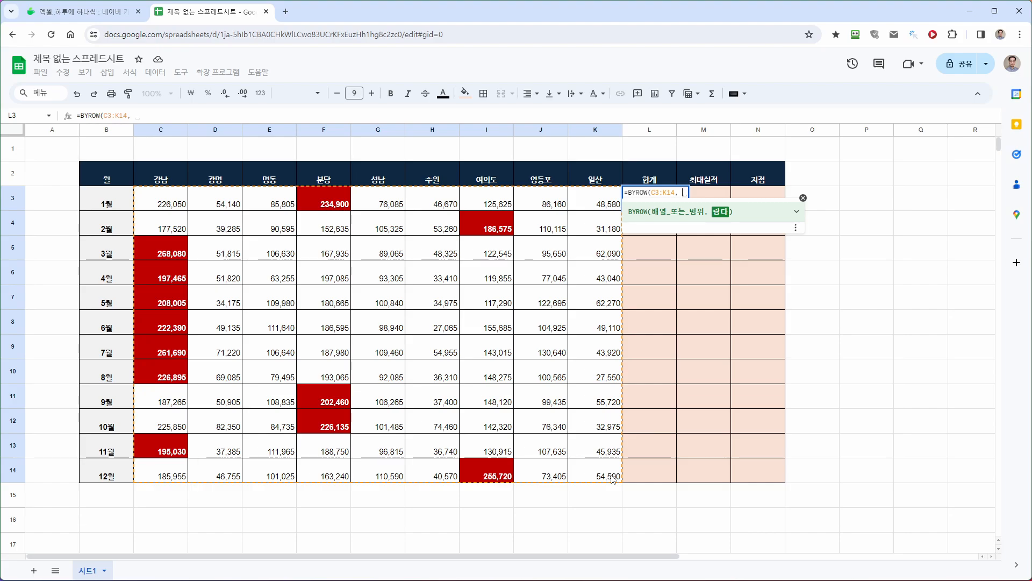
Complete the L3 formula with LAMBDA( r, SUM(r) ) as the second BYROW argument and enter it.
{"action": "type", "text": "LAM"}
{"action": "key", "text": "Tab"}
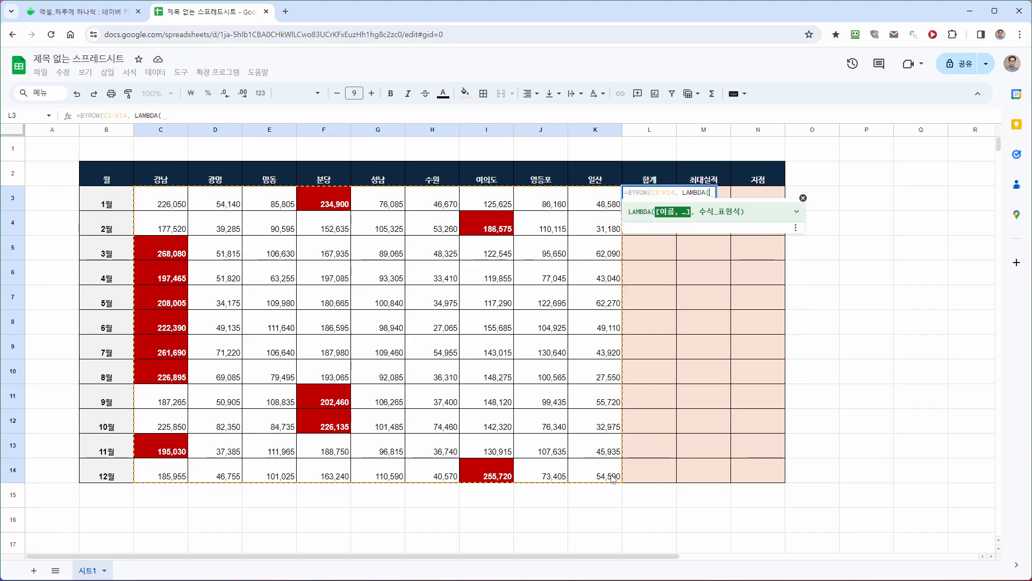
{"action": "type", "text": "r,"}
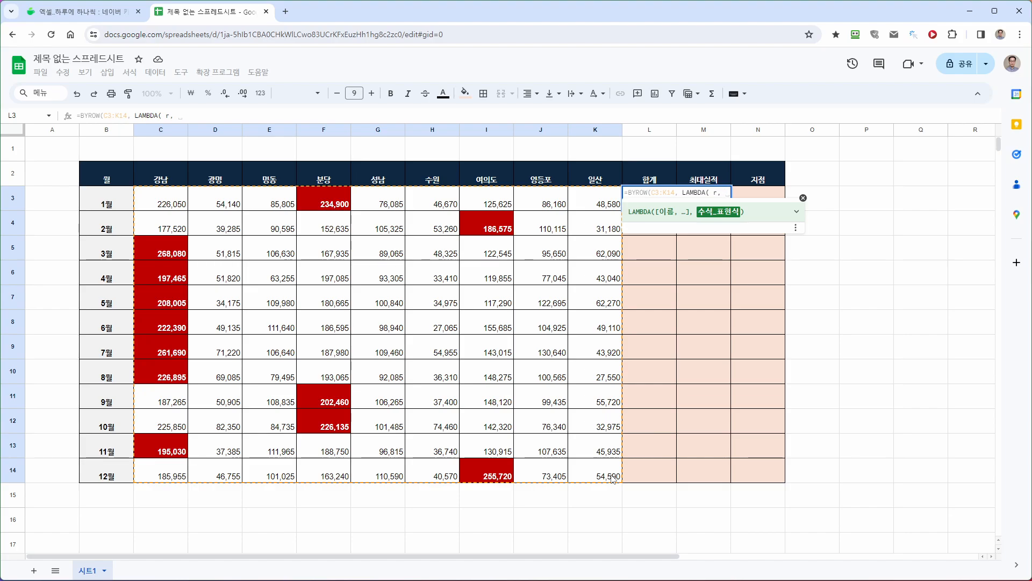
{"action": "type", "text": "SUM("}
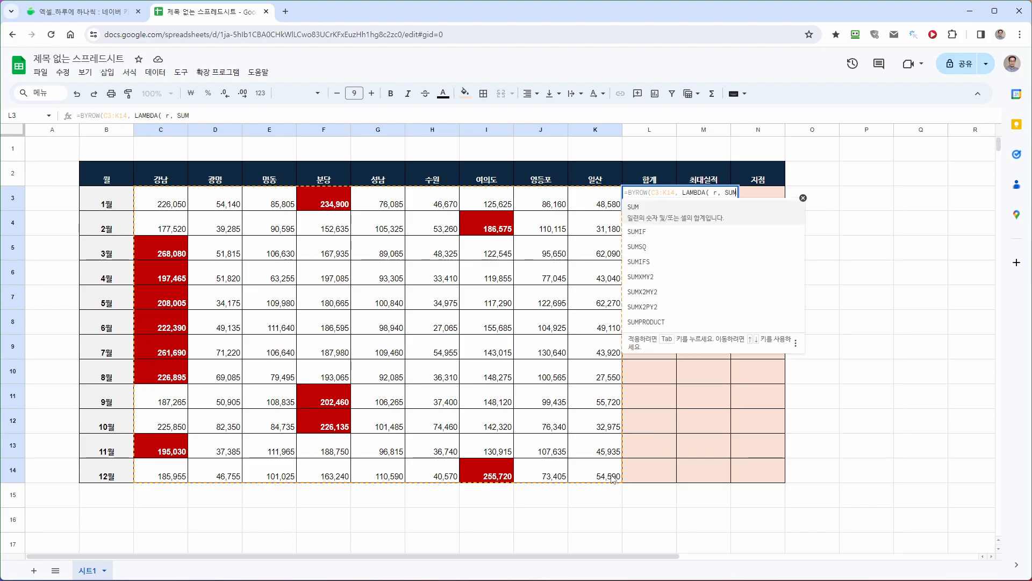
{"action": "type", "text": ") )"}
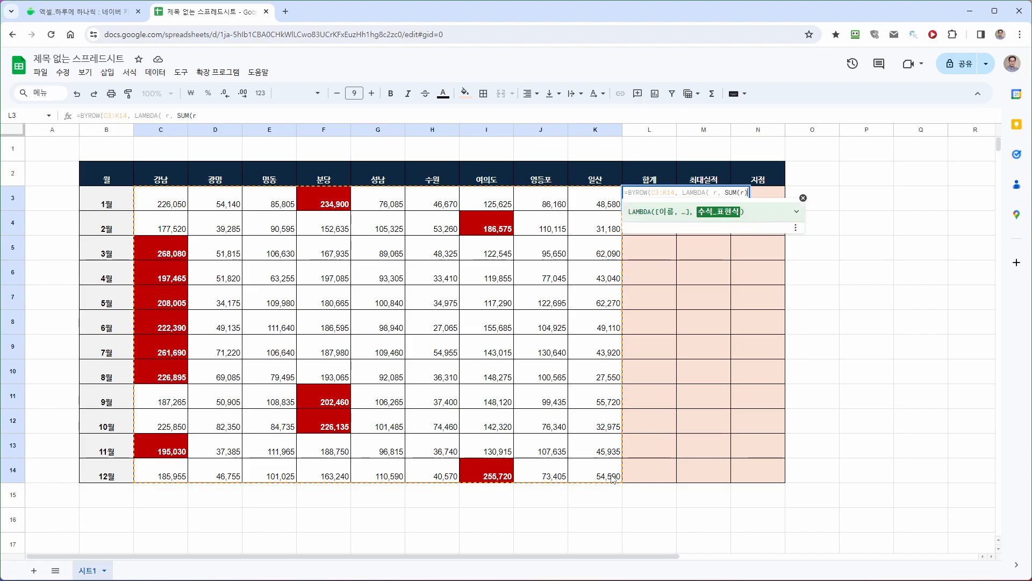
{"action": "type", "text": ")"}
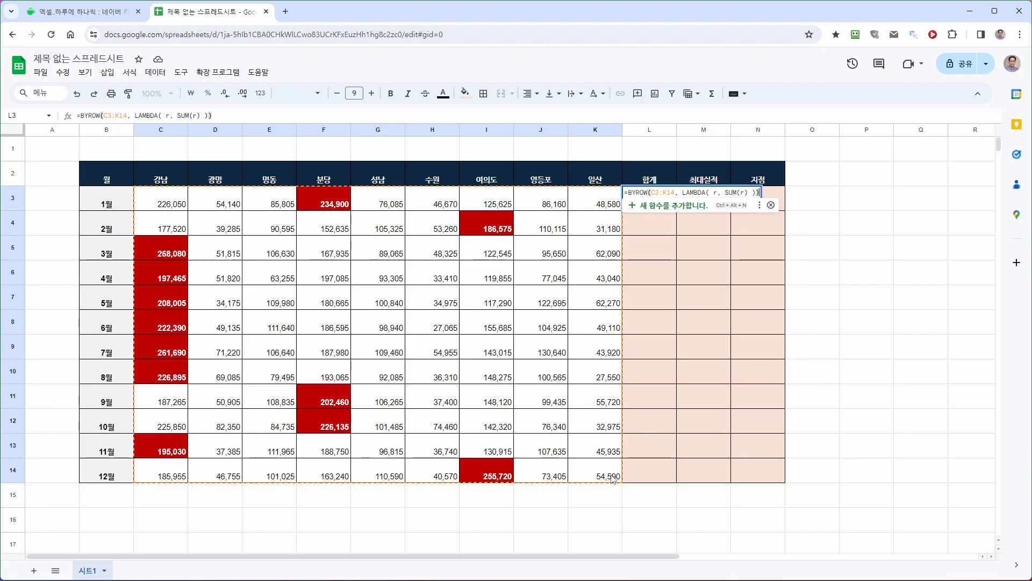
{"action": "key", "text": "Return"}
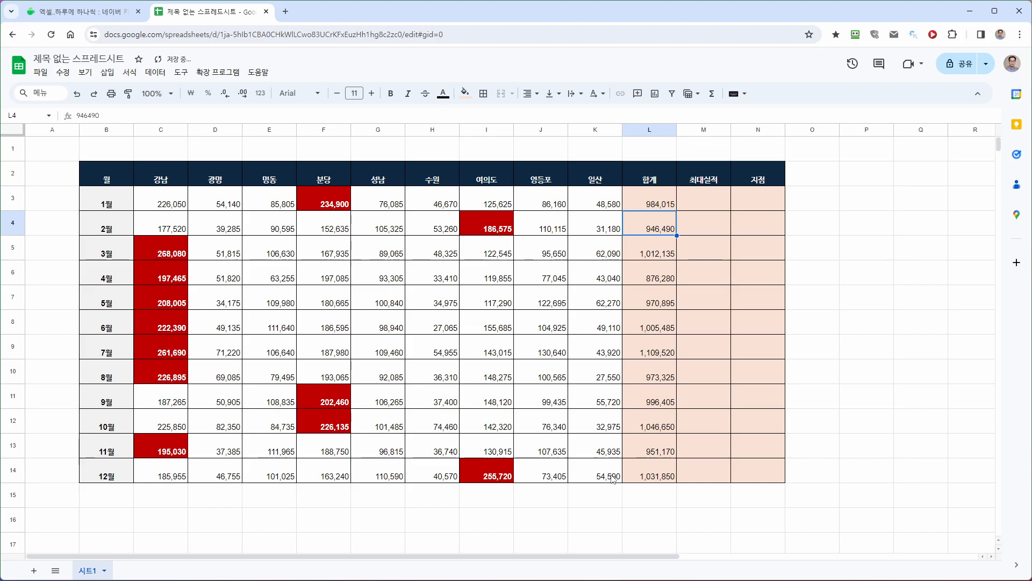
Edit the L3 formula to insert HSTACK( directly before SUM(r) inside the LAMBDA.
{"action": "left_click", "coordinate": [669, 209]}
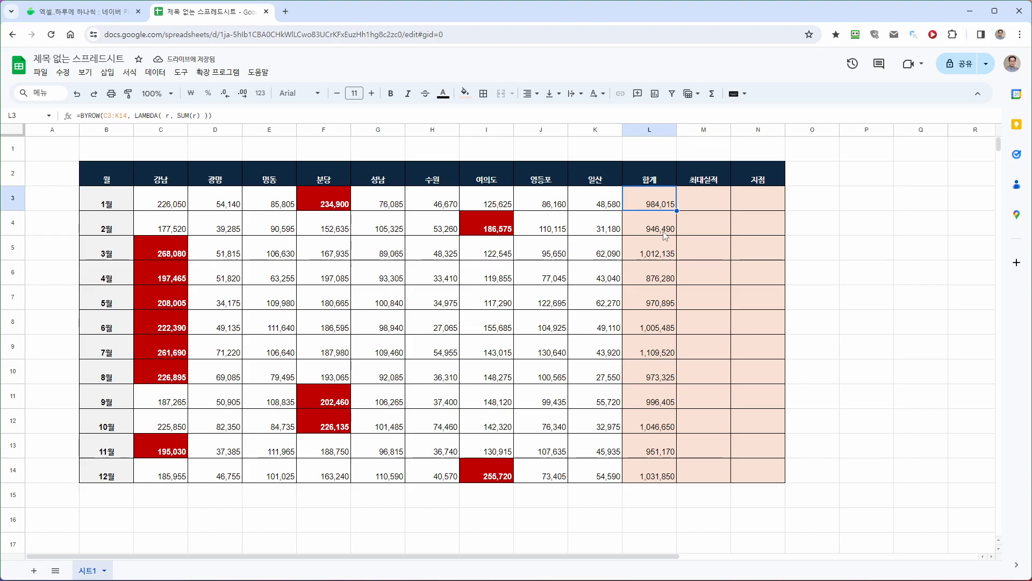
{"action": "double_click", "coordinate": [662, 204]}
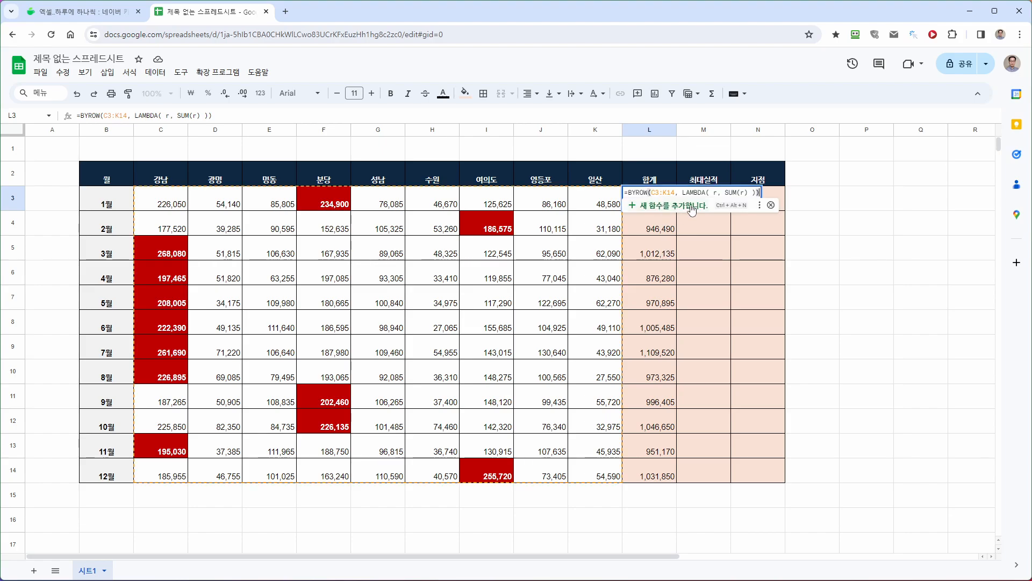
{"action": "left_click", "coordinate": [727, 192]}
{"action": "type", "text": "HS"}
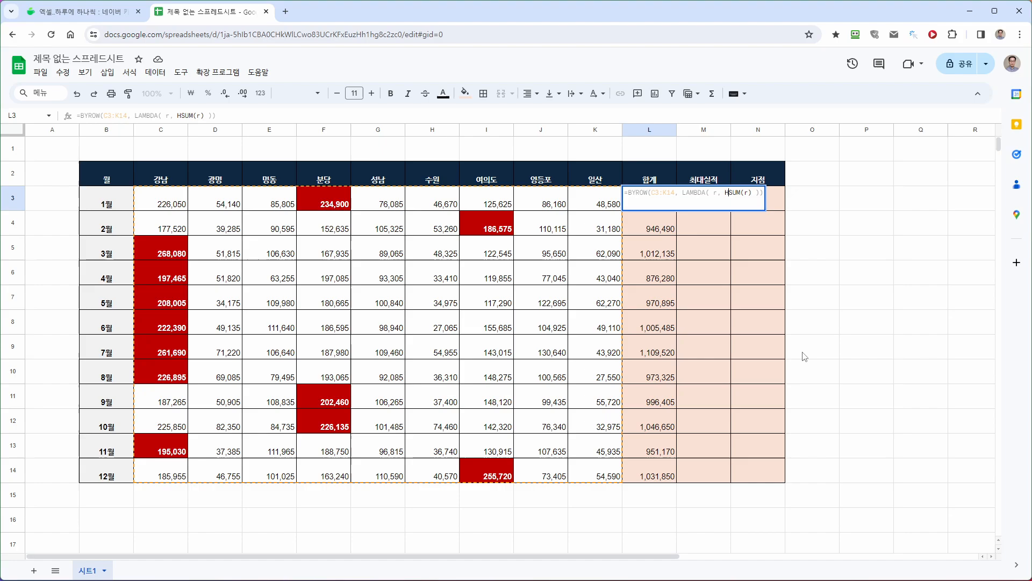
{"action": "type", "text": "T"}
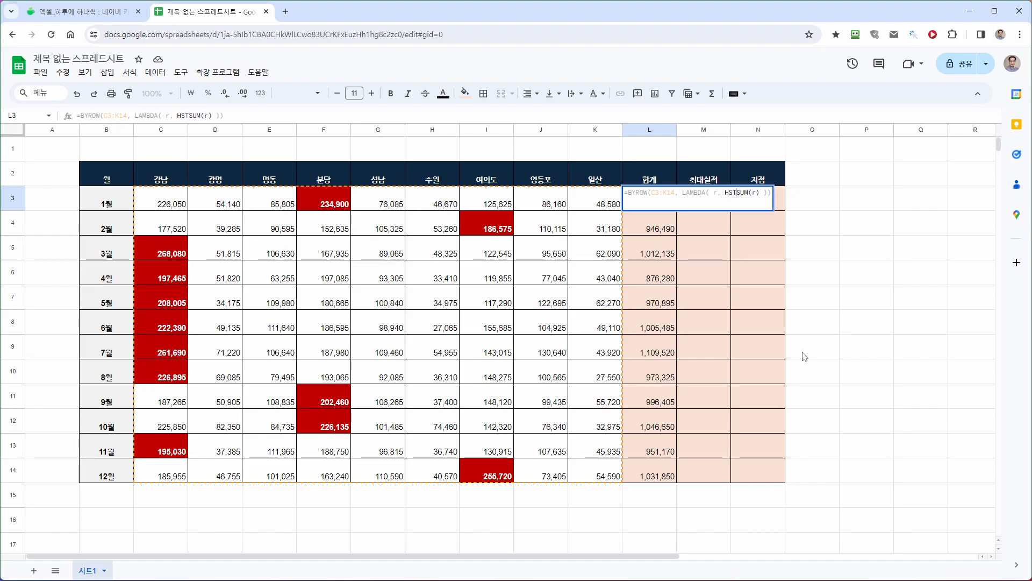
{"action": "type", "text": "ACK("}
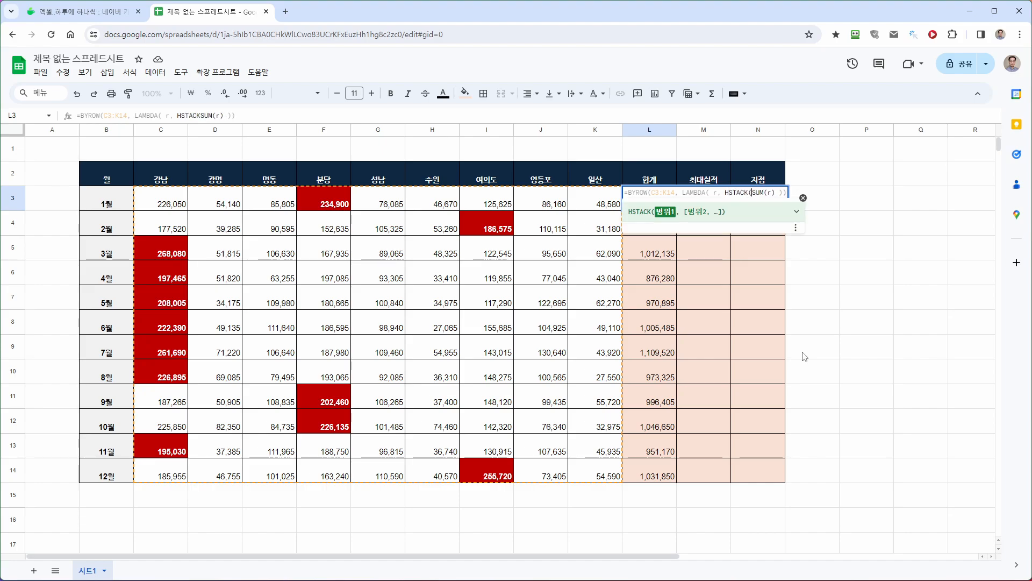
Add MAX(r) after SUM(r) as the second HSTACK argument, close HSTACK, enter the formula and reselect L3.
{"action": "key", "text": "Right"}
{"action": "key", "text": "Right"}
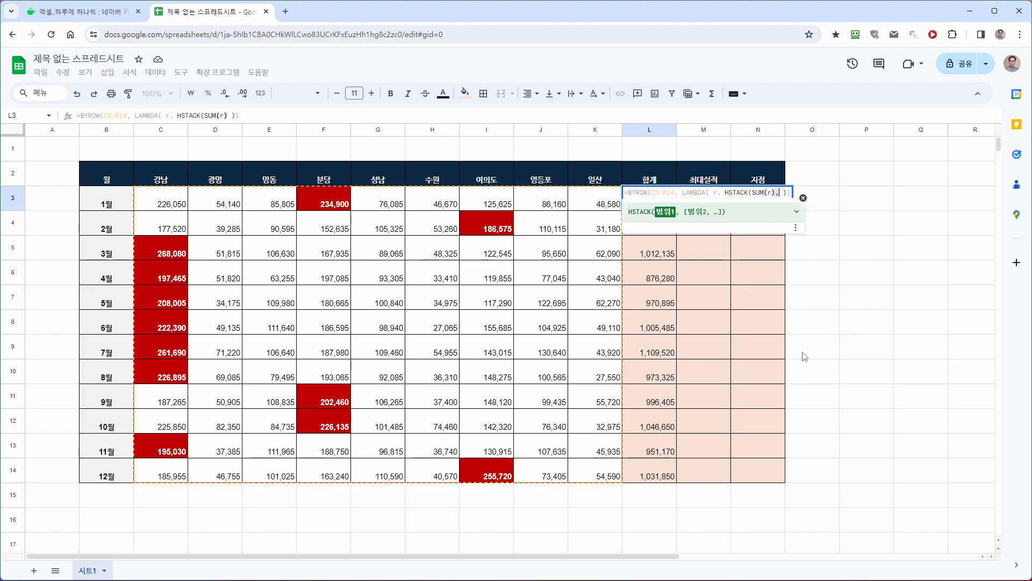
{"action": "type", "text": ", M"}
{"action": "type", "text": "AX(r"}
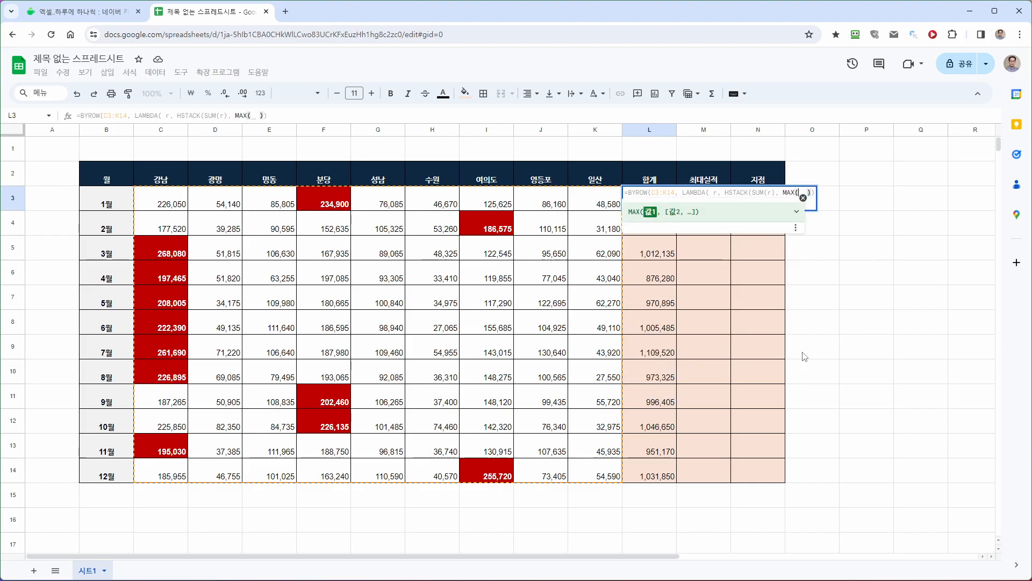
{"action": "type", "text": ")"}
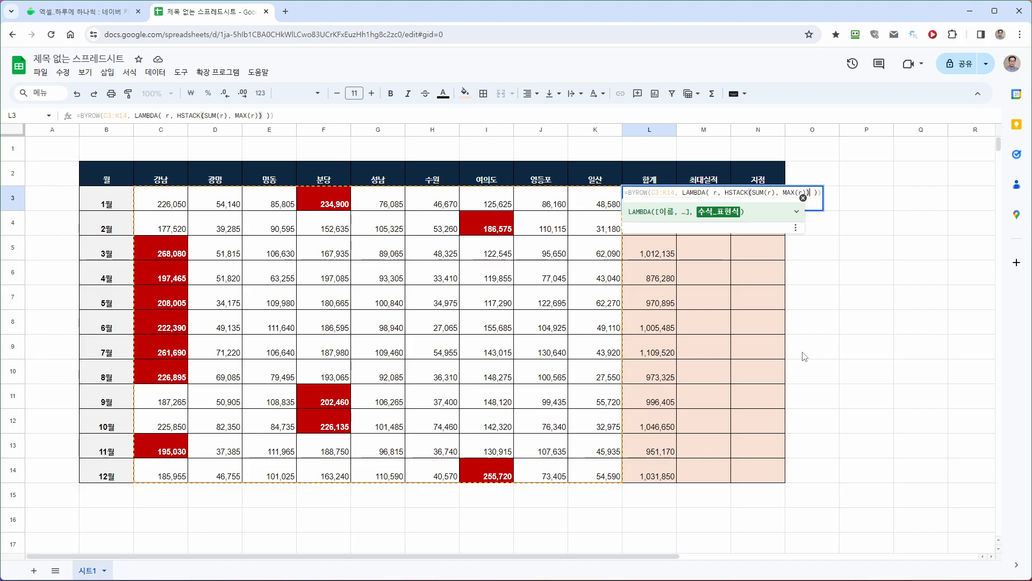
{"action": "key", "text": "Return"}
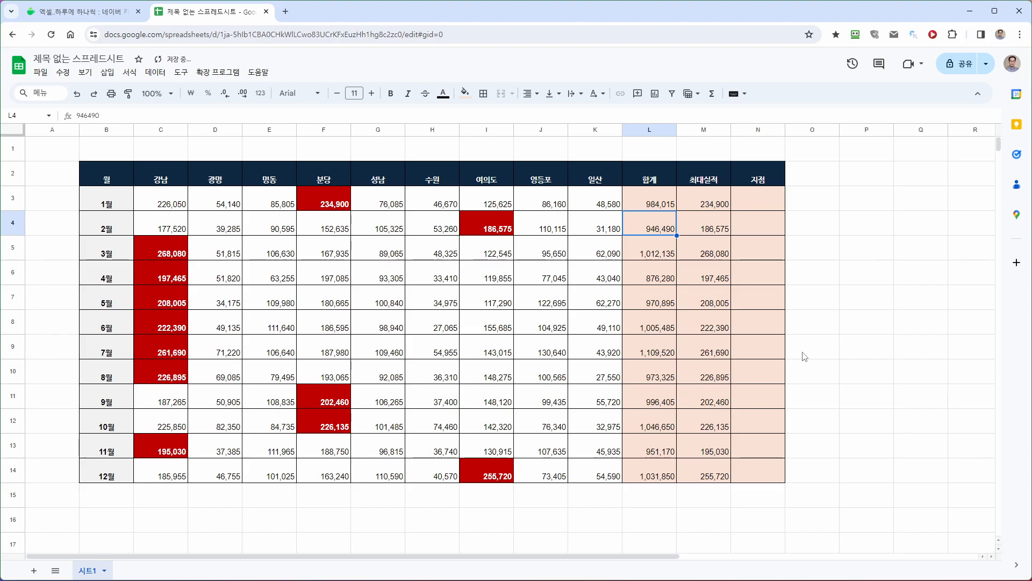
{"action": "key", "text": "Up"}
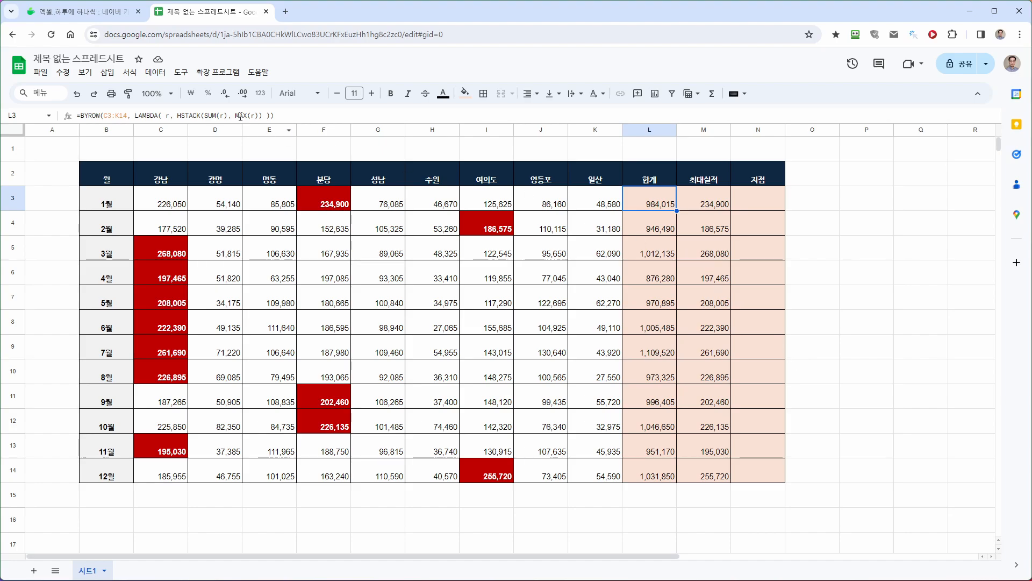
Edit the L3 formula to begin a third HSTACK argument after MAX(r): INDEX( with header range C2:K2 as its reference.
{"action": "double_click", "coordinate": [672, 206]}
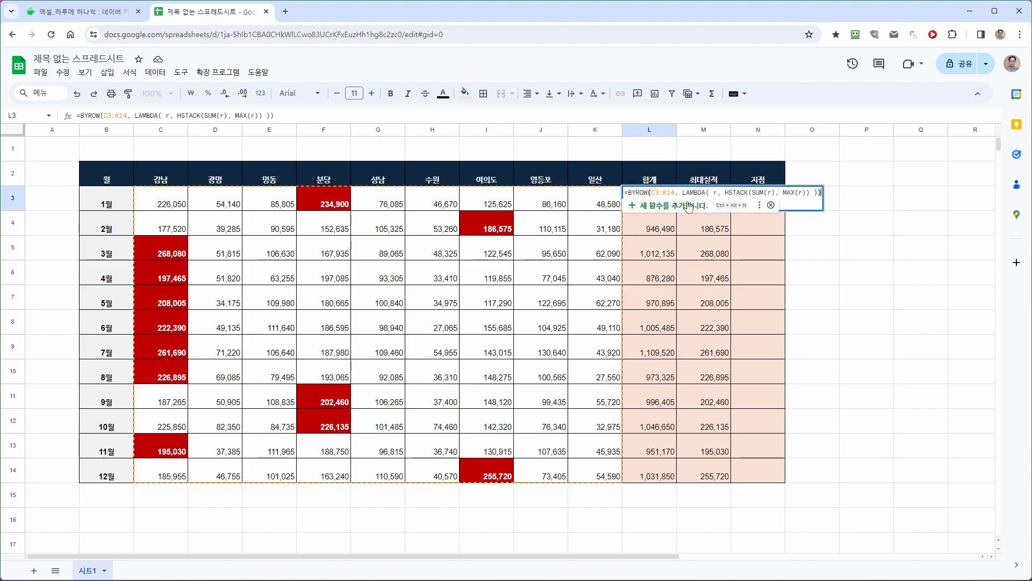
{"action": "left_click", "coordinate": [260, 115]}
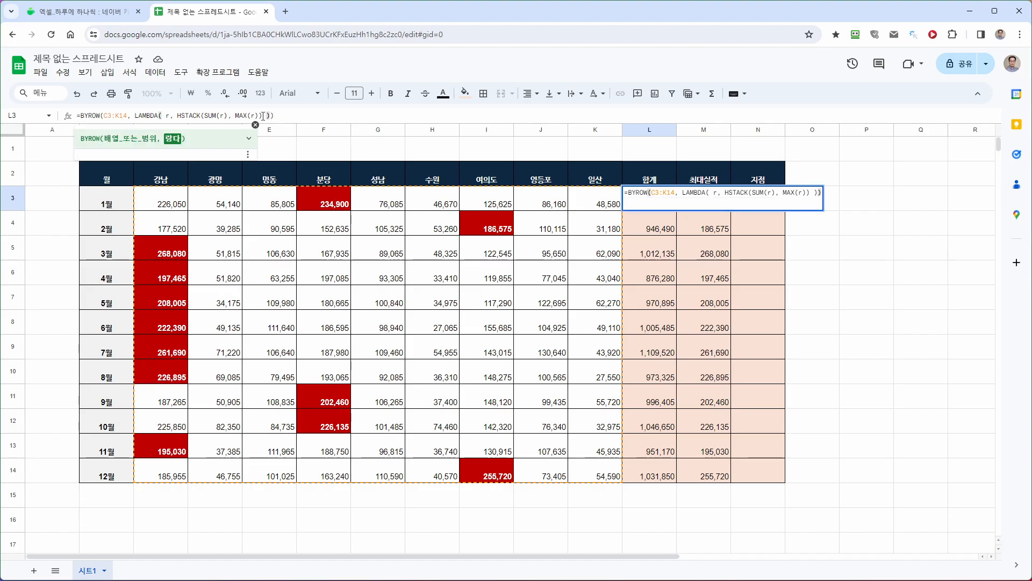
{"action": "key", "text": "Left"}
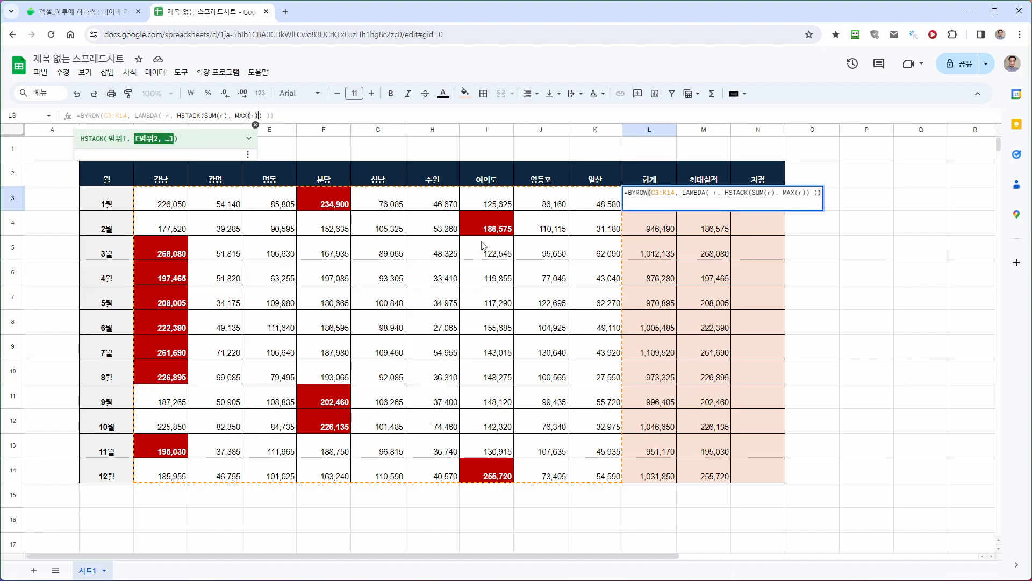
{"action": "type", "text": ","}
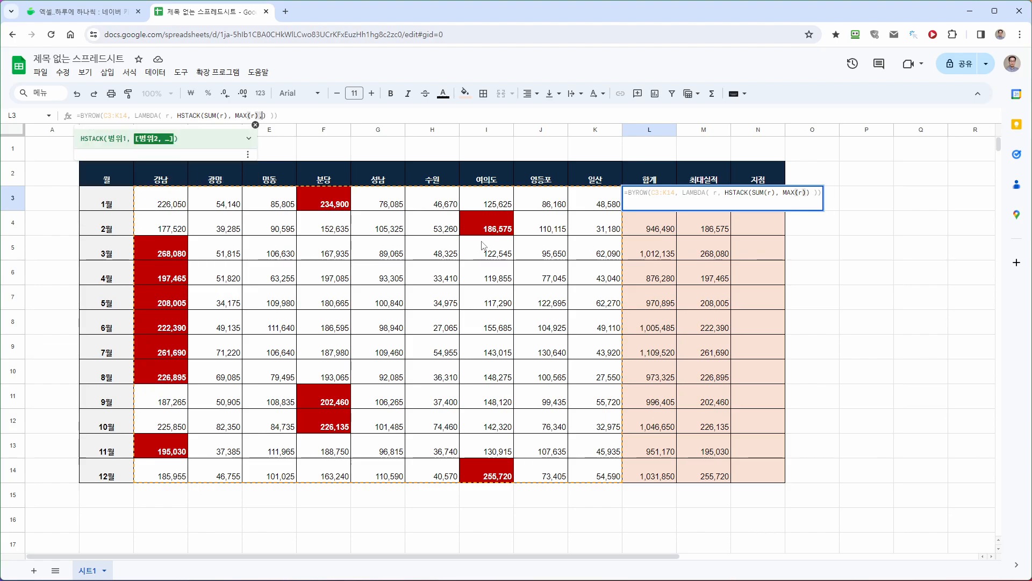
{"action": "type", "text": " INDEX("}
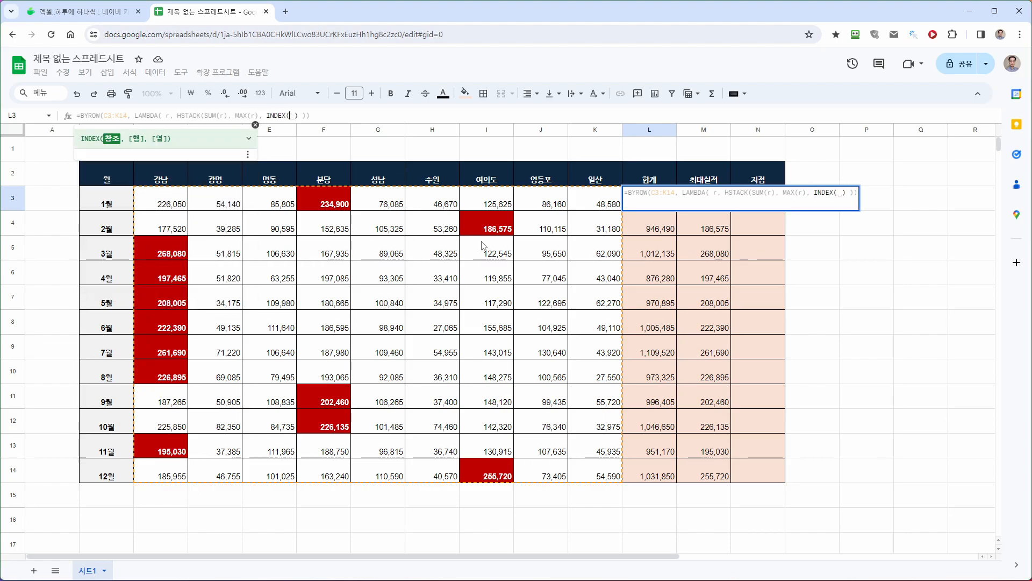
{"action": "left_click", "coordinate": [165, 179]}
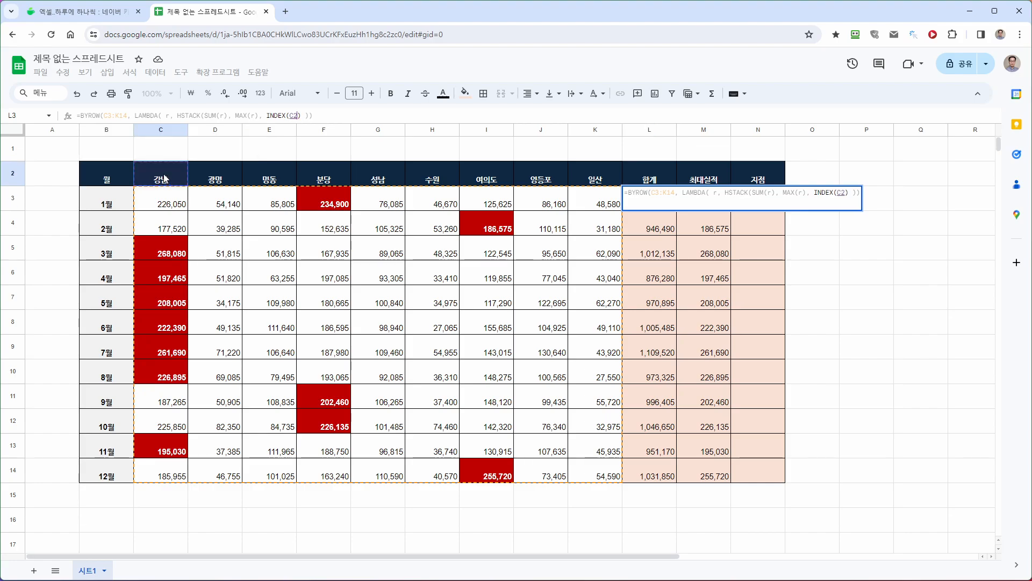
{"action": "left_click_drag", "start_coordinate": [165, 179], "coordinate": [610, 169]}
{"action": "type", "text": ", "}
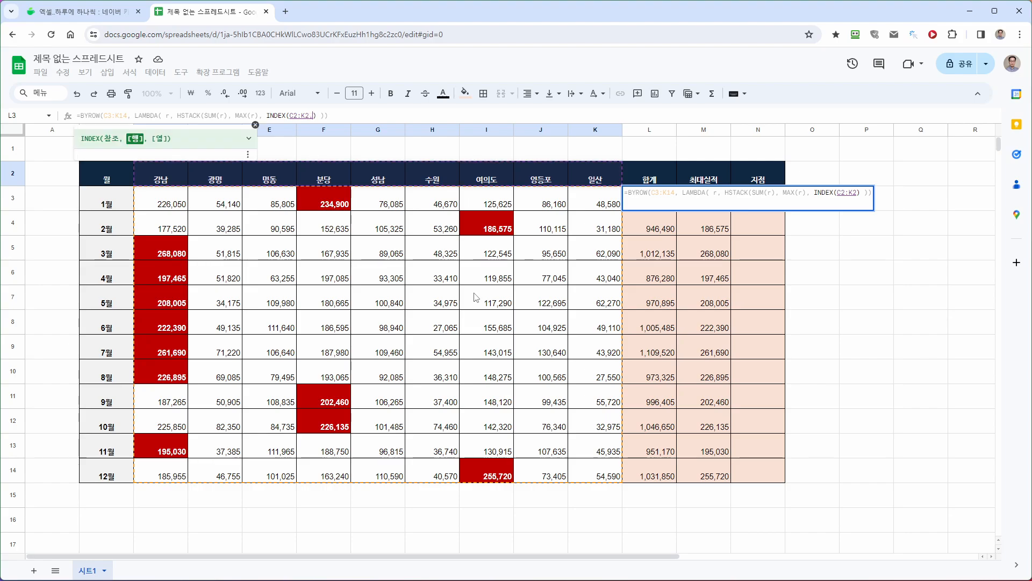
Complete the INDEX argument with MATCH(MAX(r), r, 0), close all parentheses, enter the formula and reselect L3.
{"action": "type", "text": "MATCH("}
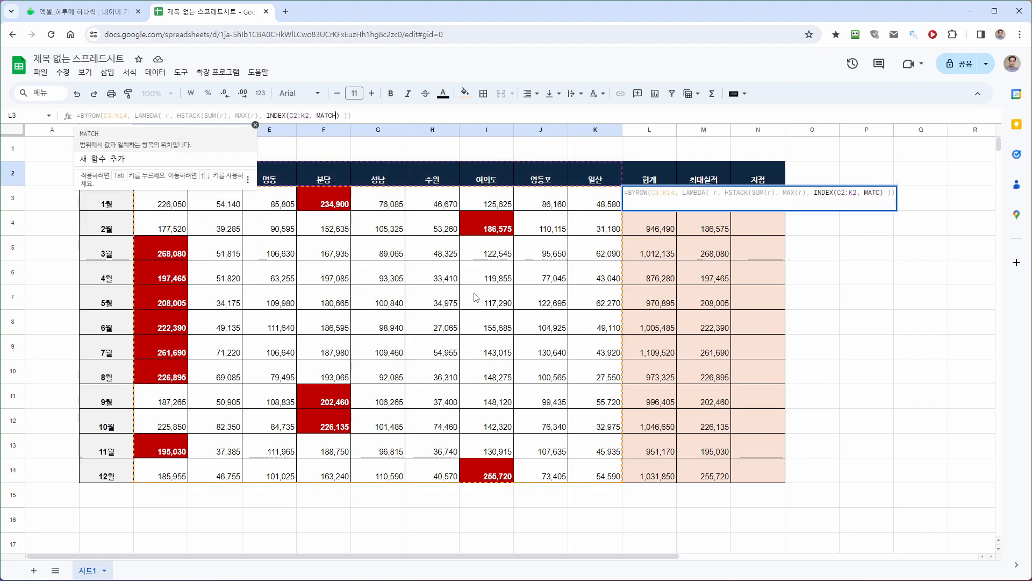
{"action": "type", "text": "MAX(R"}
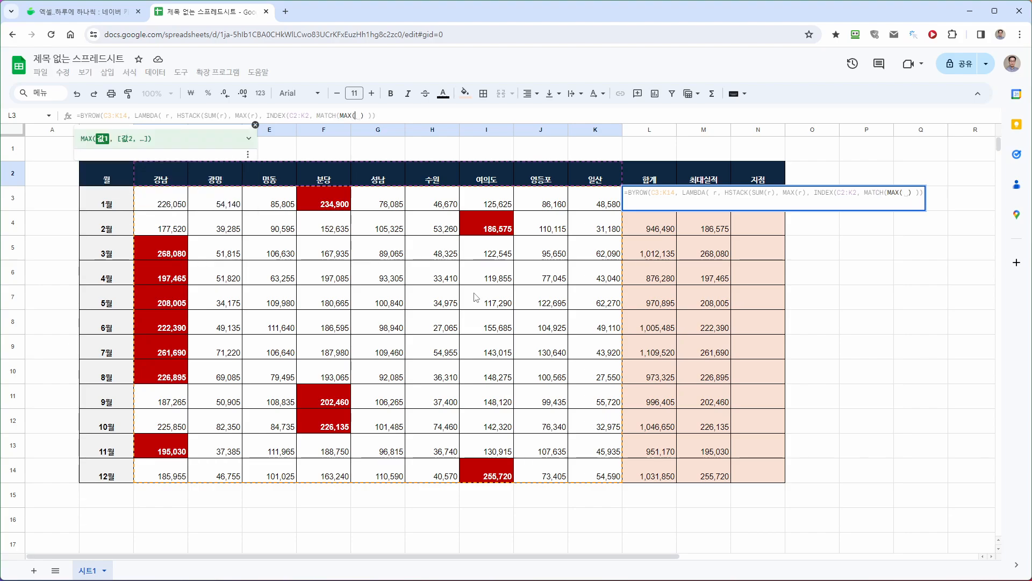
{"action": "key", "text": "BackSpace"}
{"action": "type", "text": "r), R"}
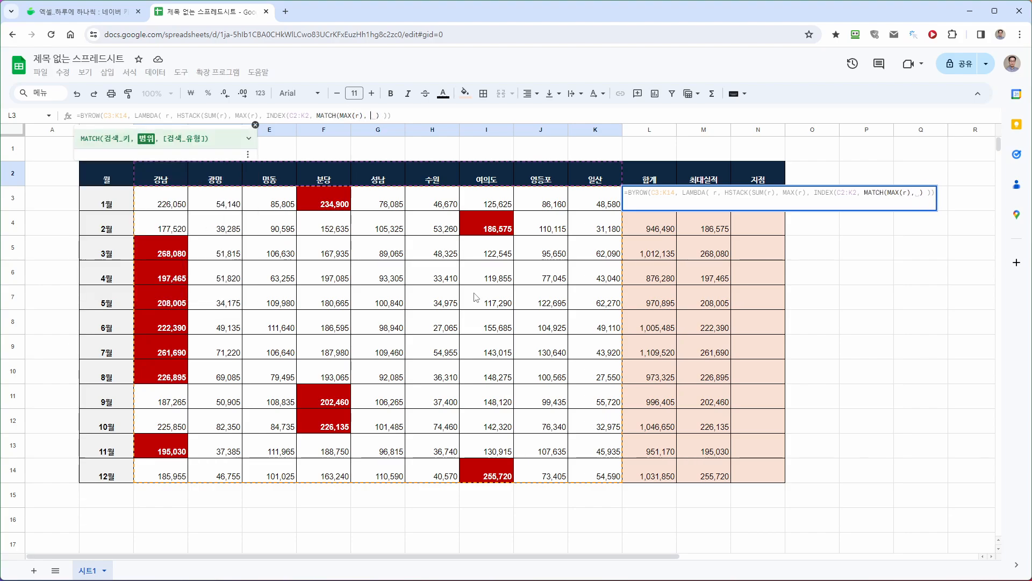
{"action": "key", "text": "BackSpace"}
{"action": "type", "text": "r, 0"}
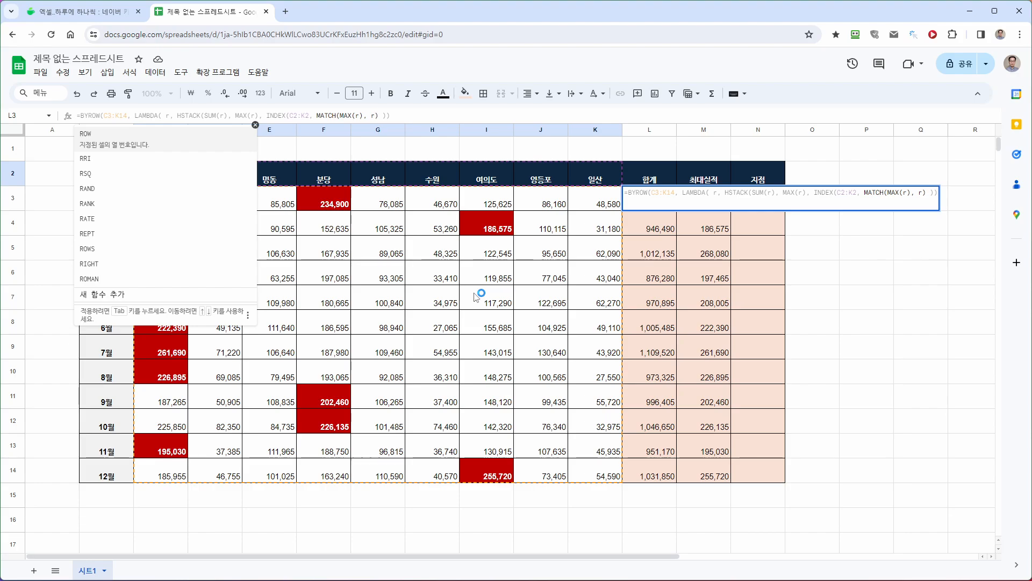
{"action": "type", "text": "))"}
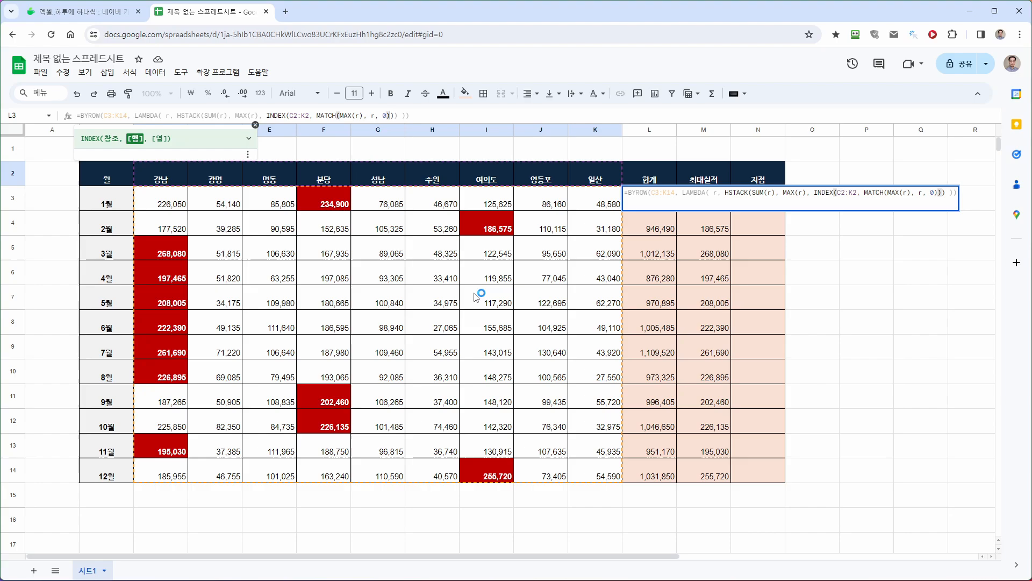
{"action": "type", "text": ")"}
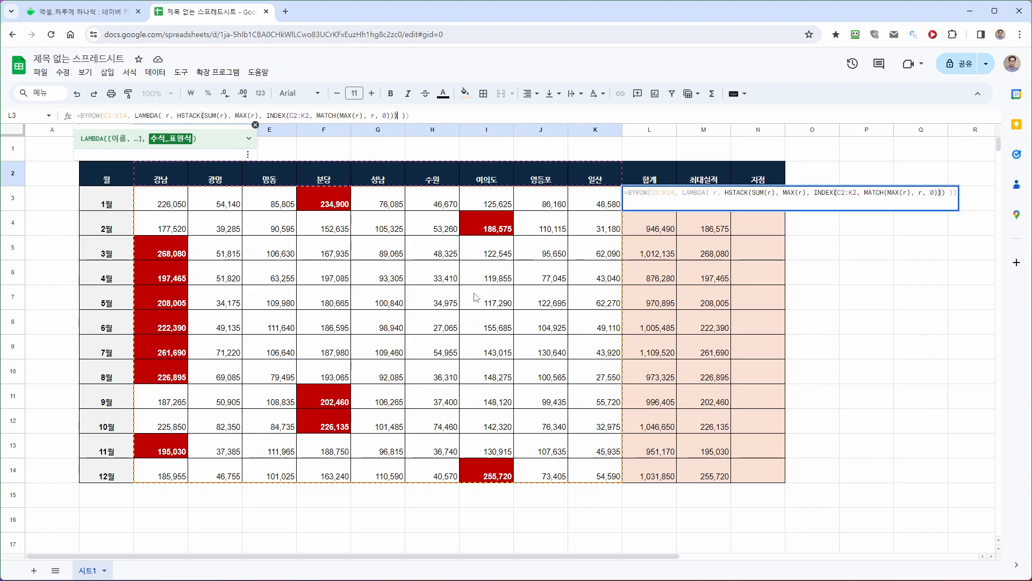
{"action": "type", "text": " ))"}
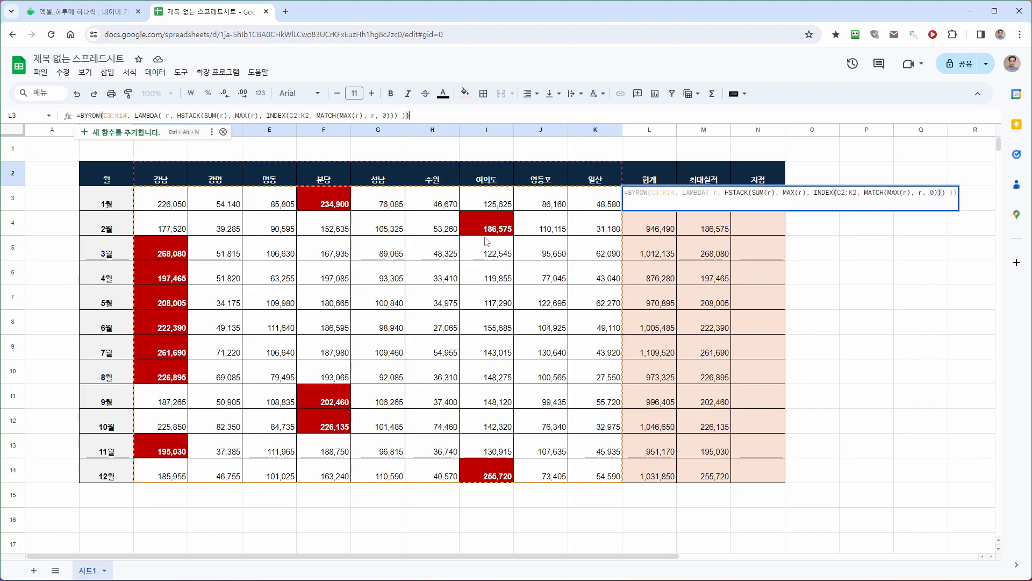
{"action": "key", "text": "Return"}
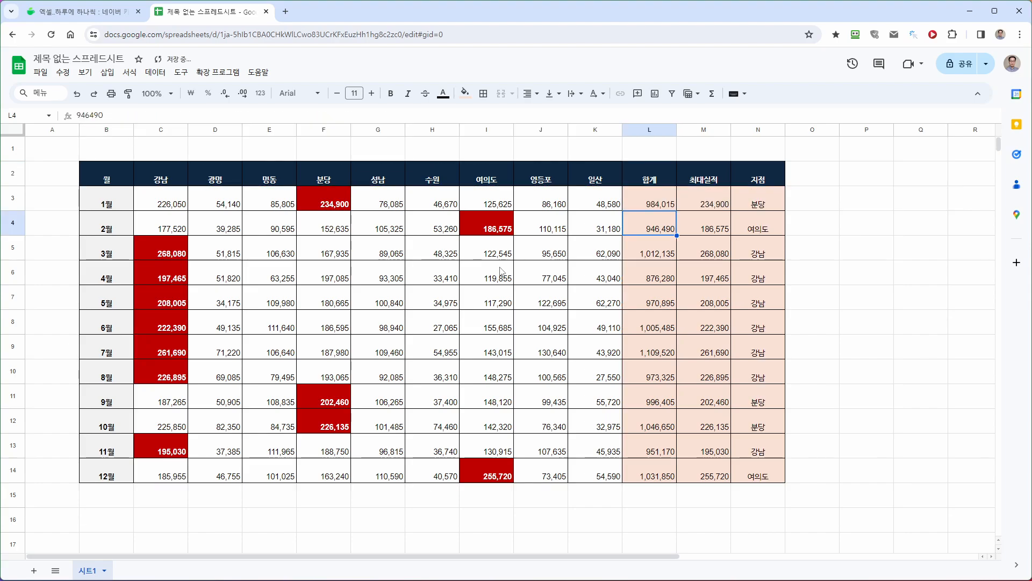
{"action": "key", "text": "Up"}
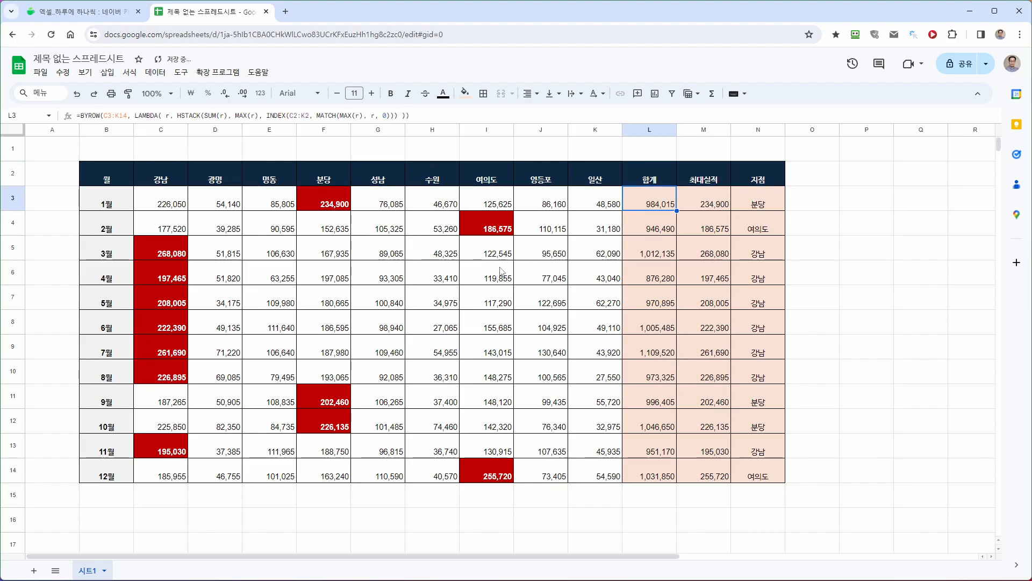